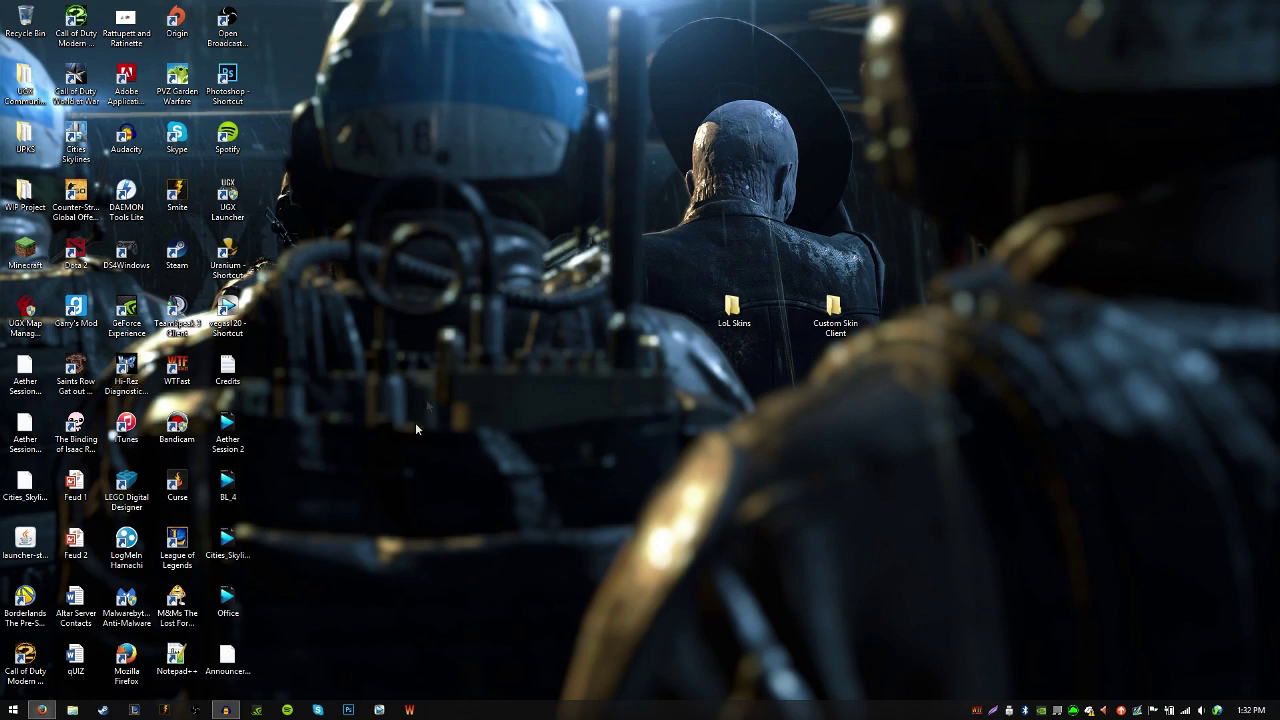
- Bring the Chrome window back from the taskbar, showing LeagueCraft's custom skins page
{"action": "left_click", "coordinate": [40, 712]}
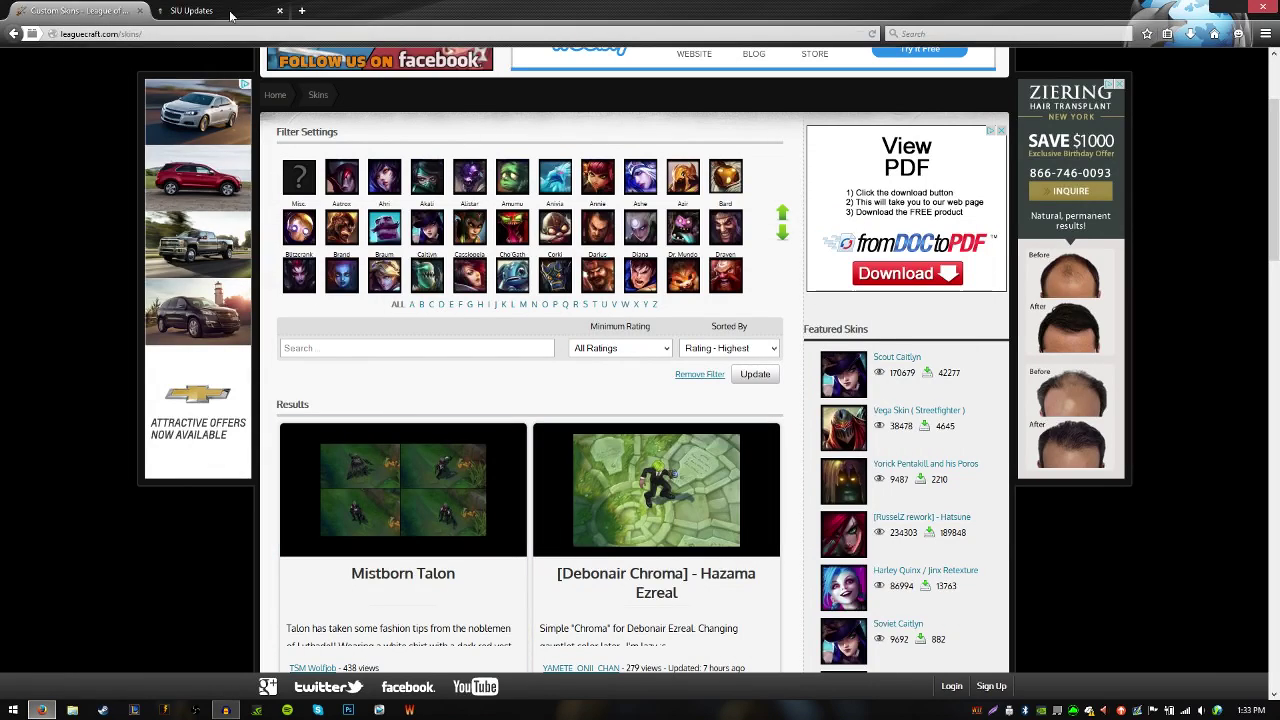
- Switch the browser to the SIU Updates changelog tab
{"action": "left_click", "coordinate": [212, 8]}
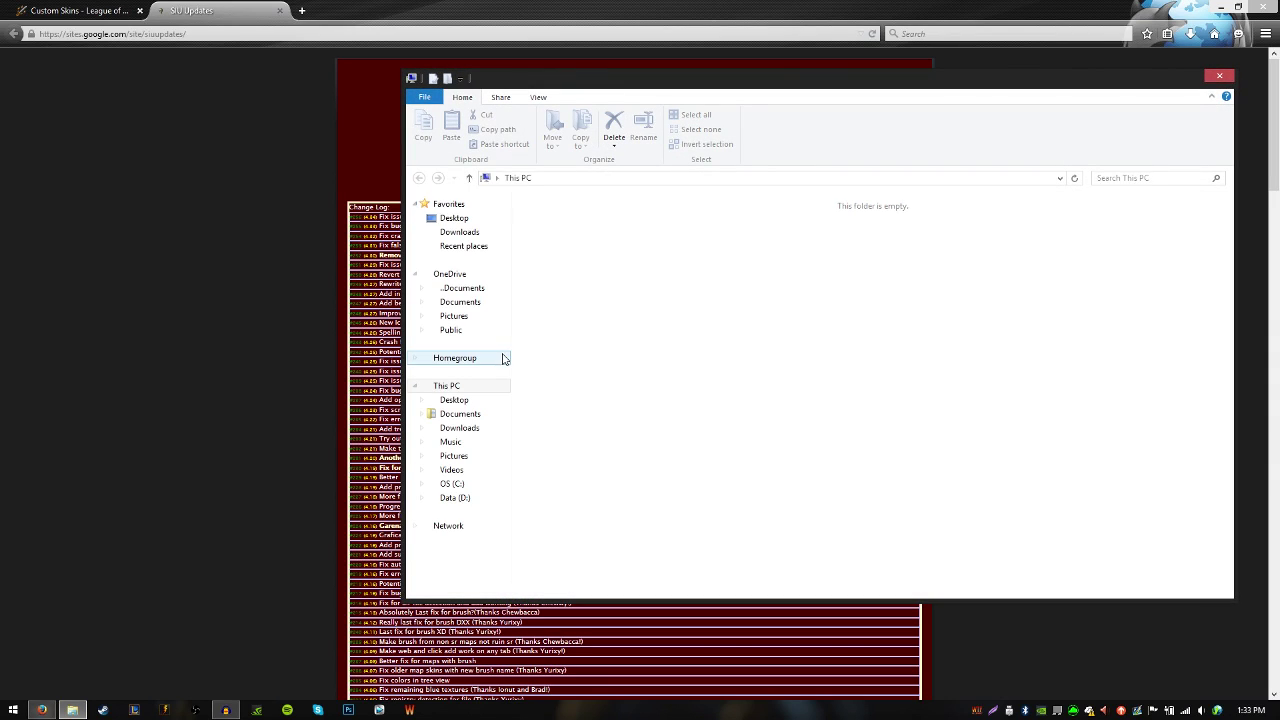
- Open the SIU 4.34-Lite zip from Downloads, minimize Chrome, and snap Explorer to the right half
{"action": "left_click", "coordinate": [466, 427]}
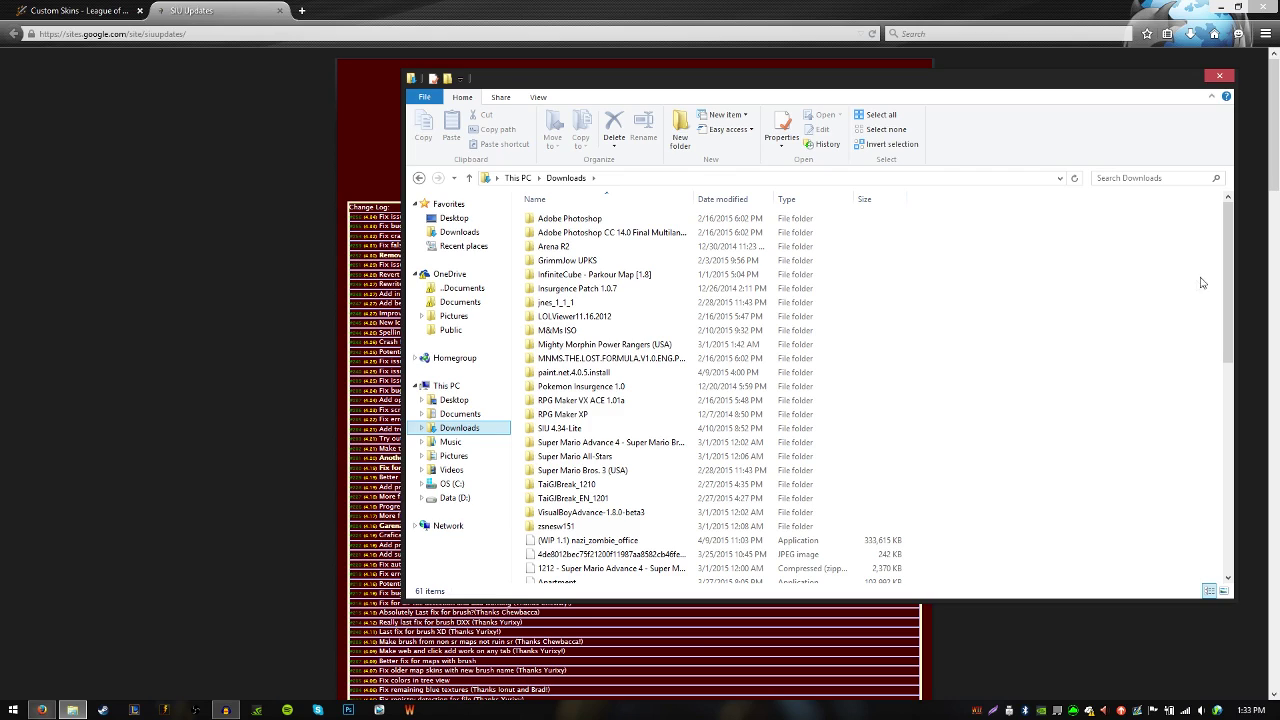
{"action": "left_click_drag", "start_coordinate": [1229, 238], "coordinate": [1220, 440]}
{"action": "left_click", "coordinate": [578, 425]}
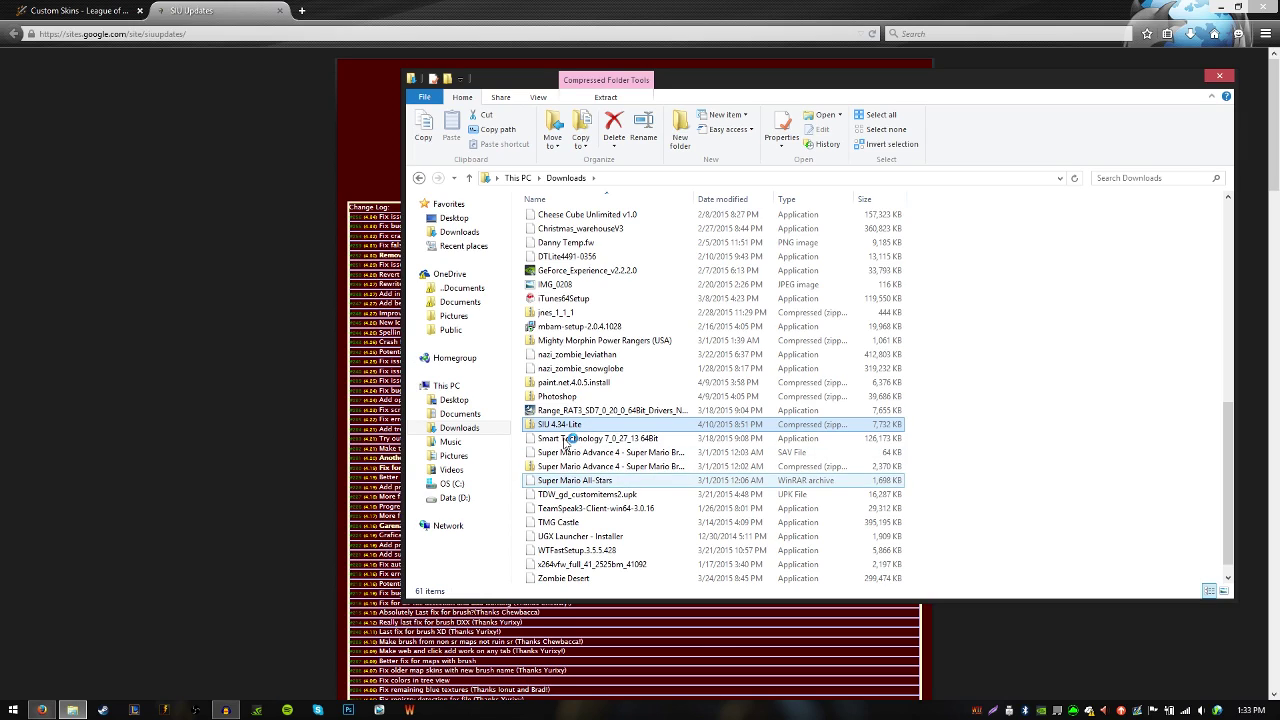
{"action": "double_click", "coordinate": [566, 428]}
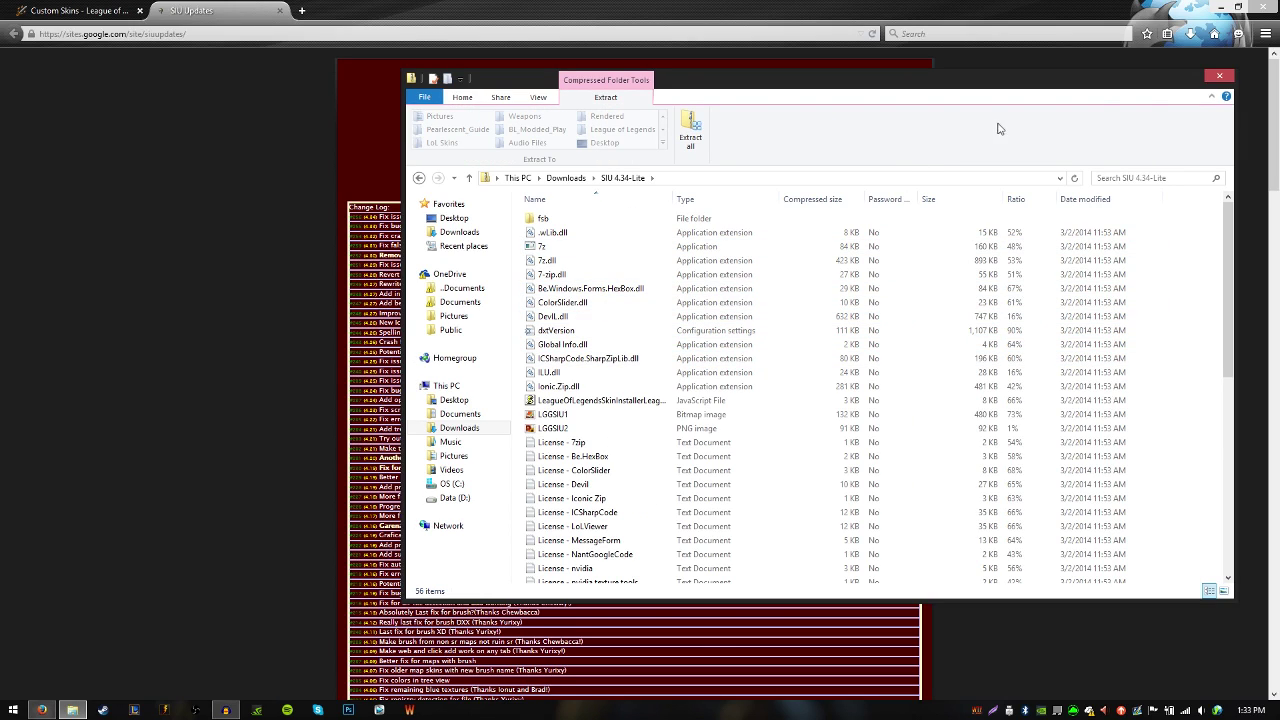
{"action": "left_click", "coordinate": [1224, 7]}
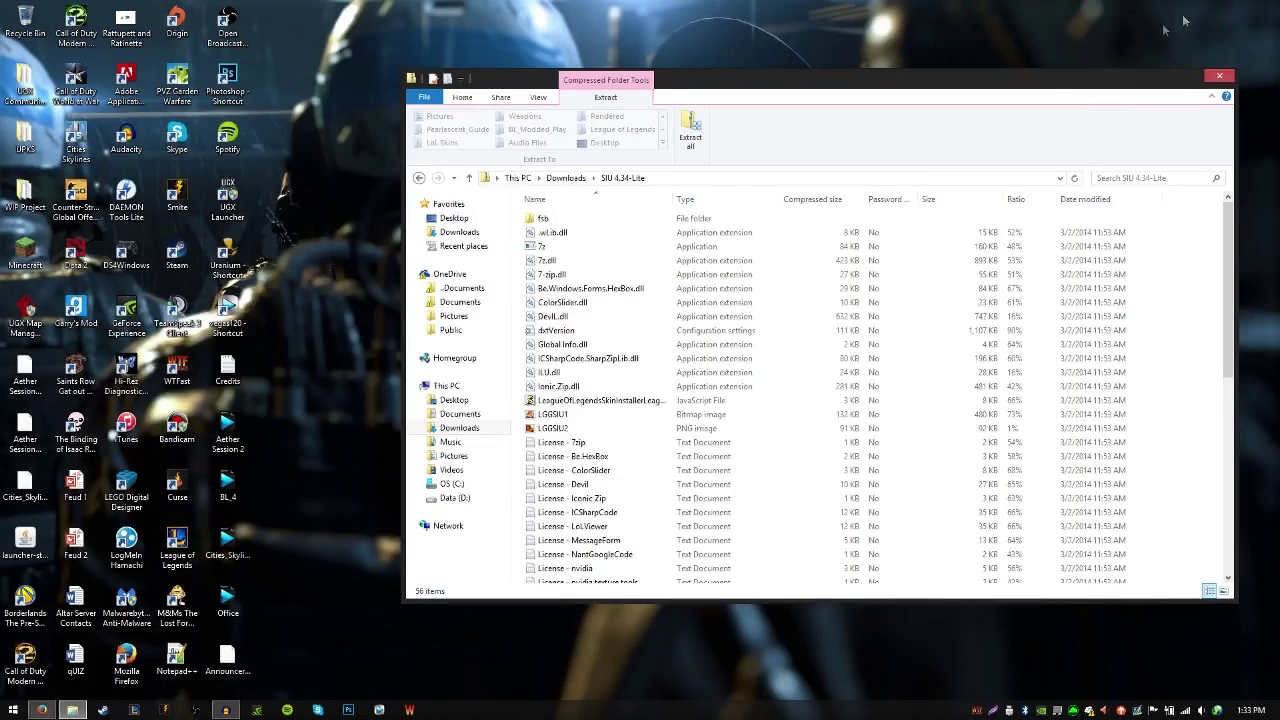
{"action": "key", "text": "super+Right"}
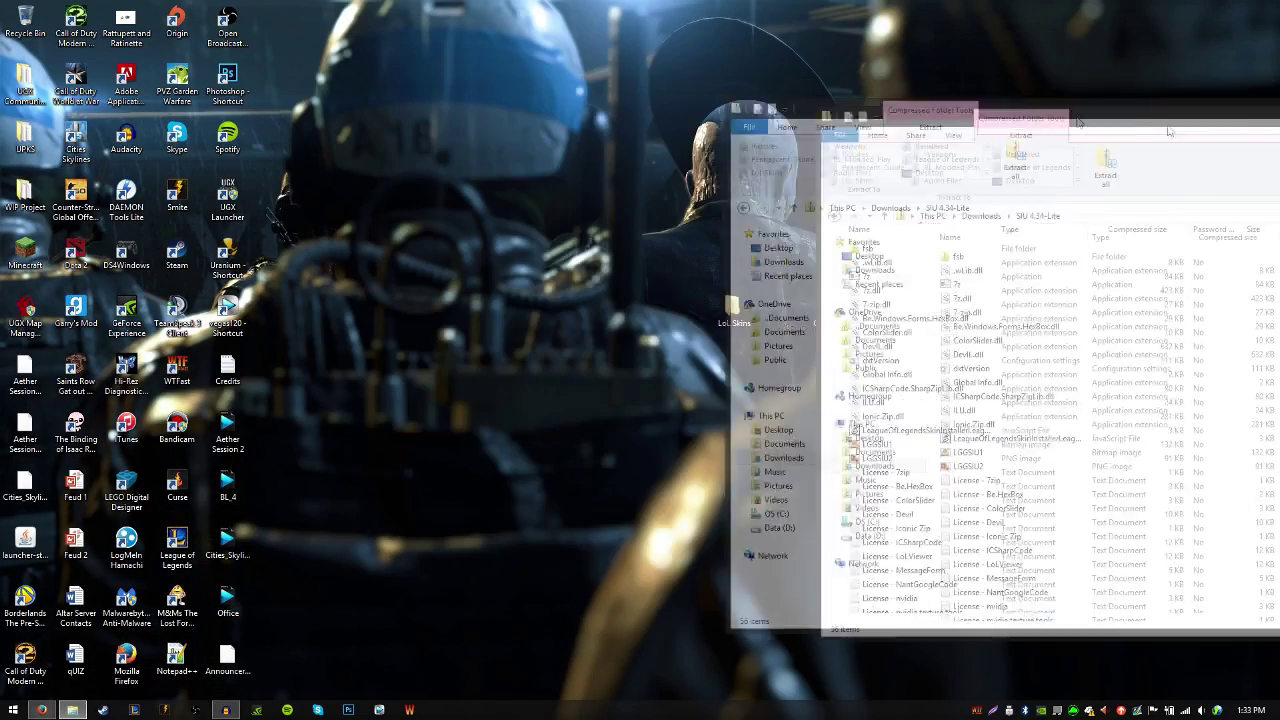
- Create a new desktop folder named 'Test Client' and open it
{"action": "right_click", "coordinate": [361, 208]}
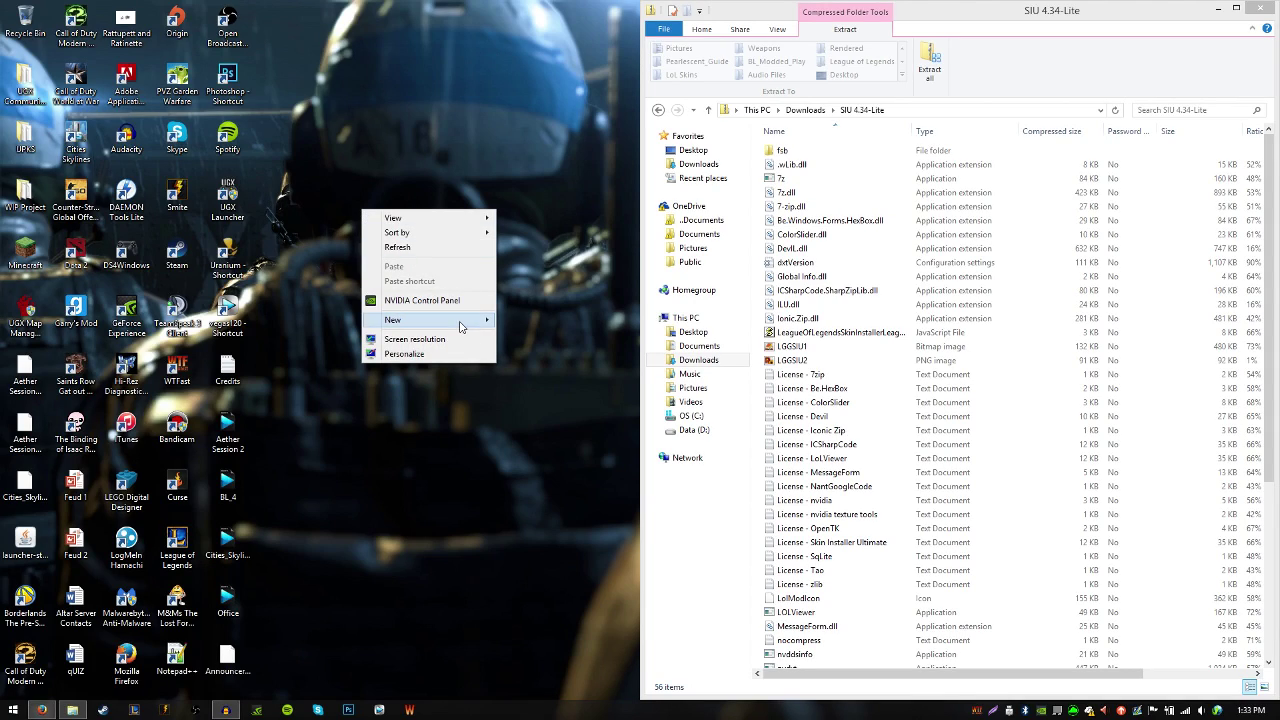
{"action": "mouse_move", "coordinate": [460, 323]}
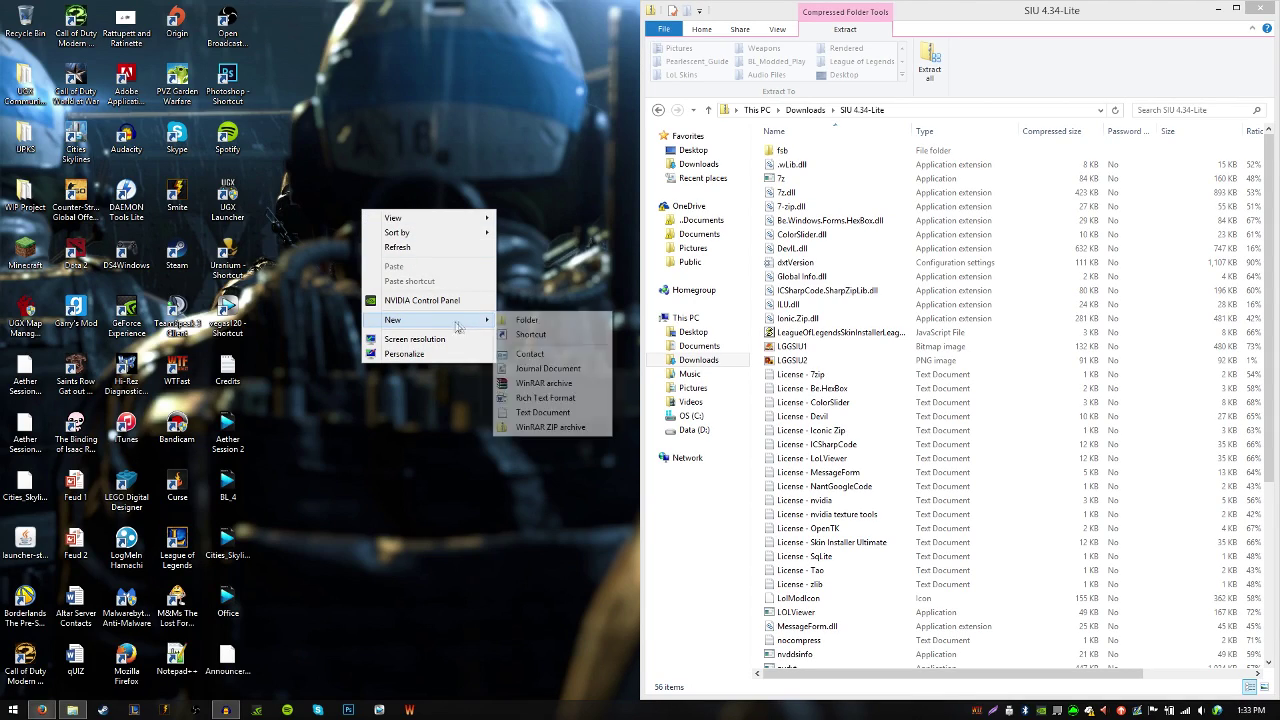
{"action": "left_click", "coordinate": [541, 321]}
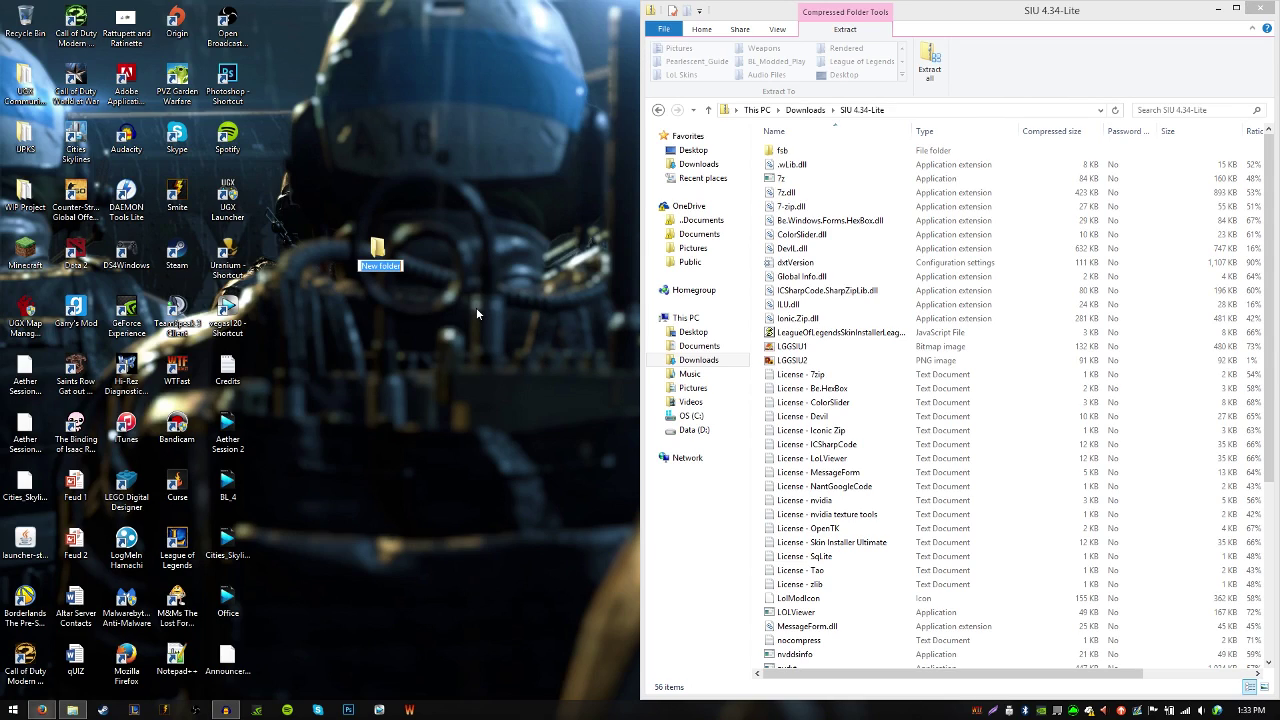
{"action": "type", "text": "Test Client"}
{"action": "key", "text": "Return"}
{"action": "double_click", "coordinate": [394, 264]}
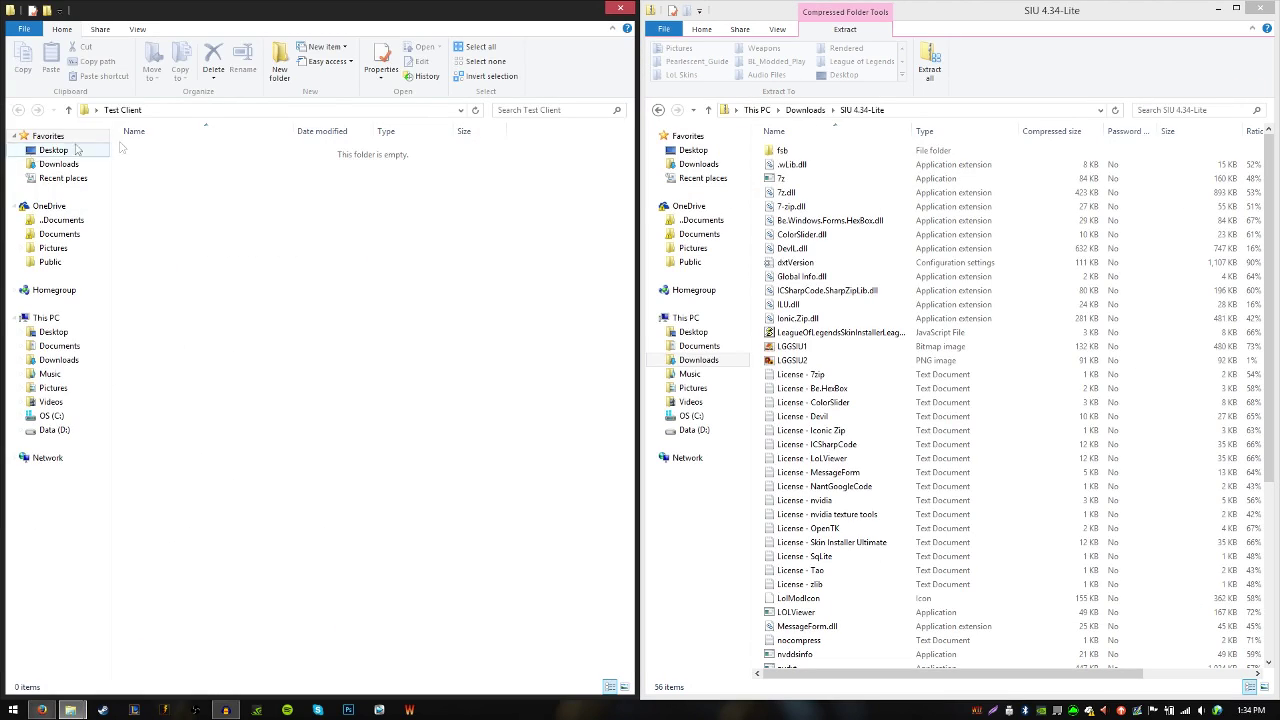
- Copy every file from the SIU 4.34-Lite zip into Test Client, then close the zip window
{"action": "left_click", "coordinate": [906, 374]}
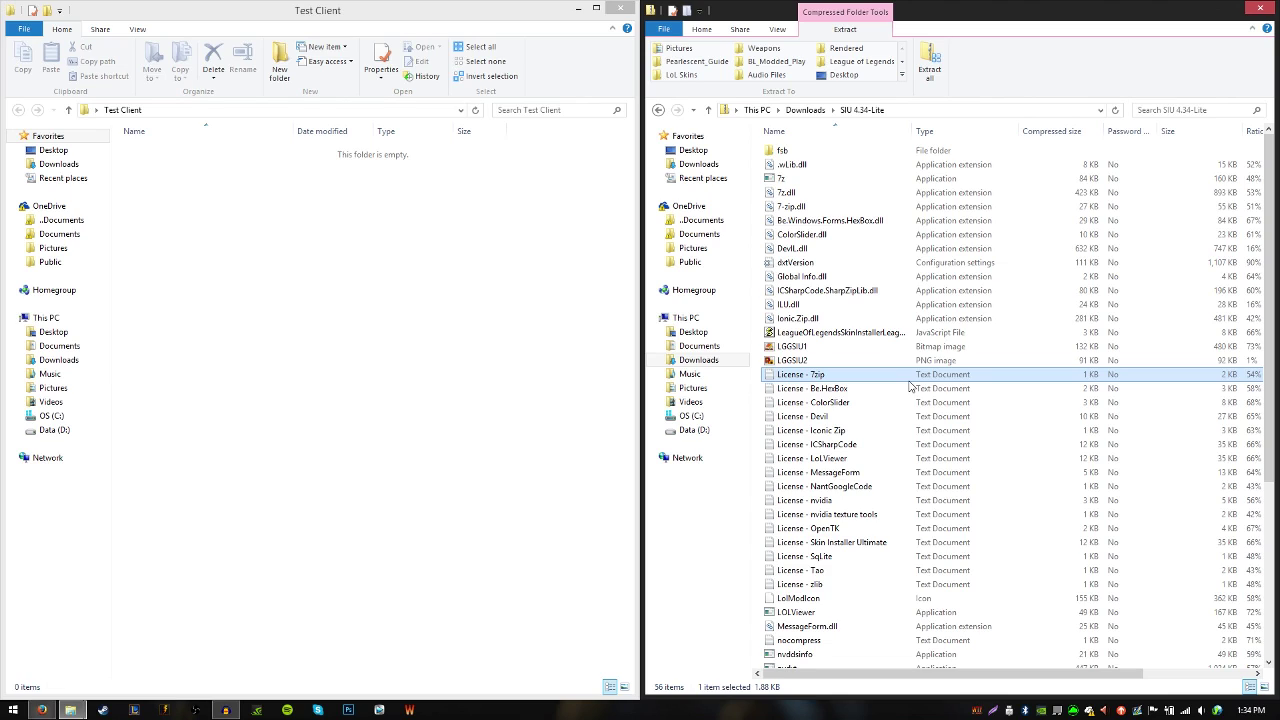
{"action": "key", "text": "ctrl+a"}
{"action": "key", "text": "ctrl+c"}
{"action": "left_click", "coordinate": [420, 255]}
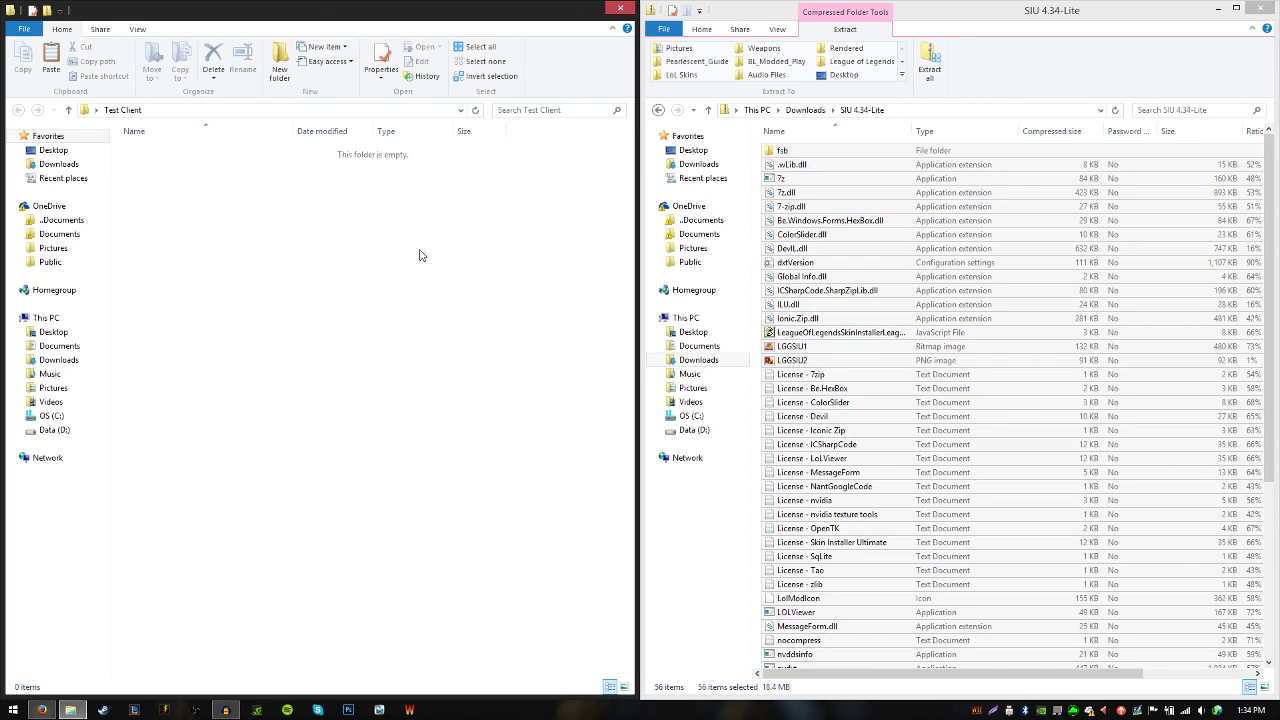
{"action": "key", "text": "ctrl+v"}
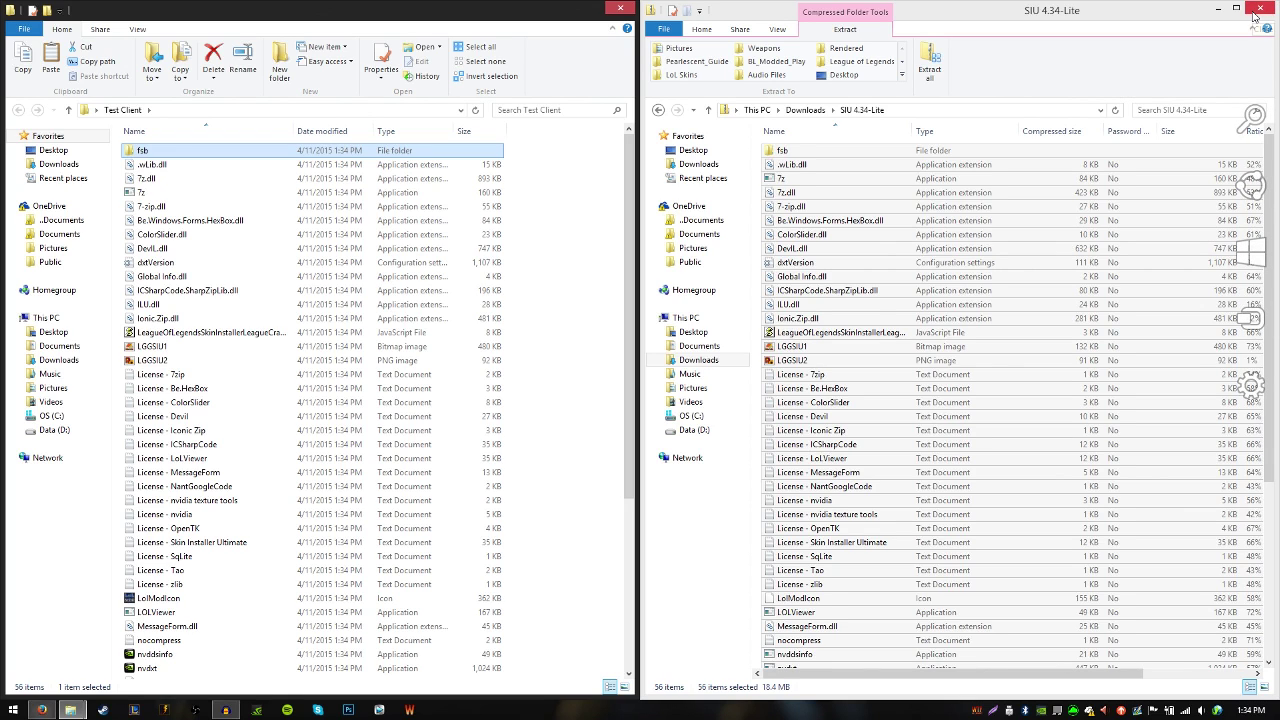
{"action": "left_click", "coordinate": [1255, 13]}
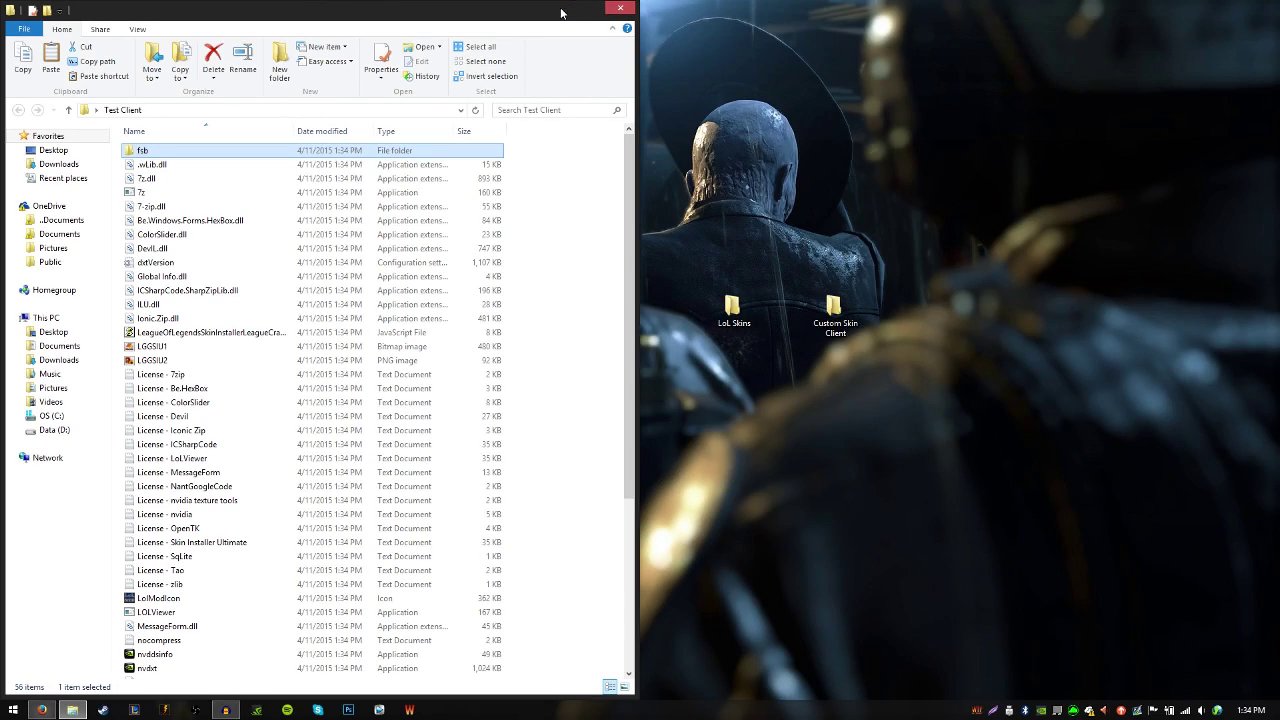
{"action": "left_click", "coordinate": [598, 9]}
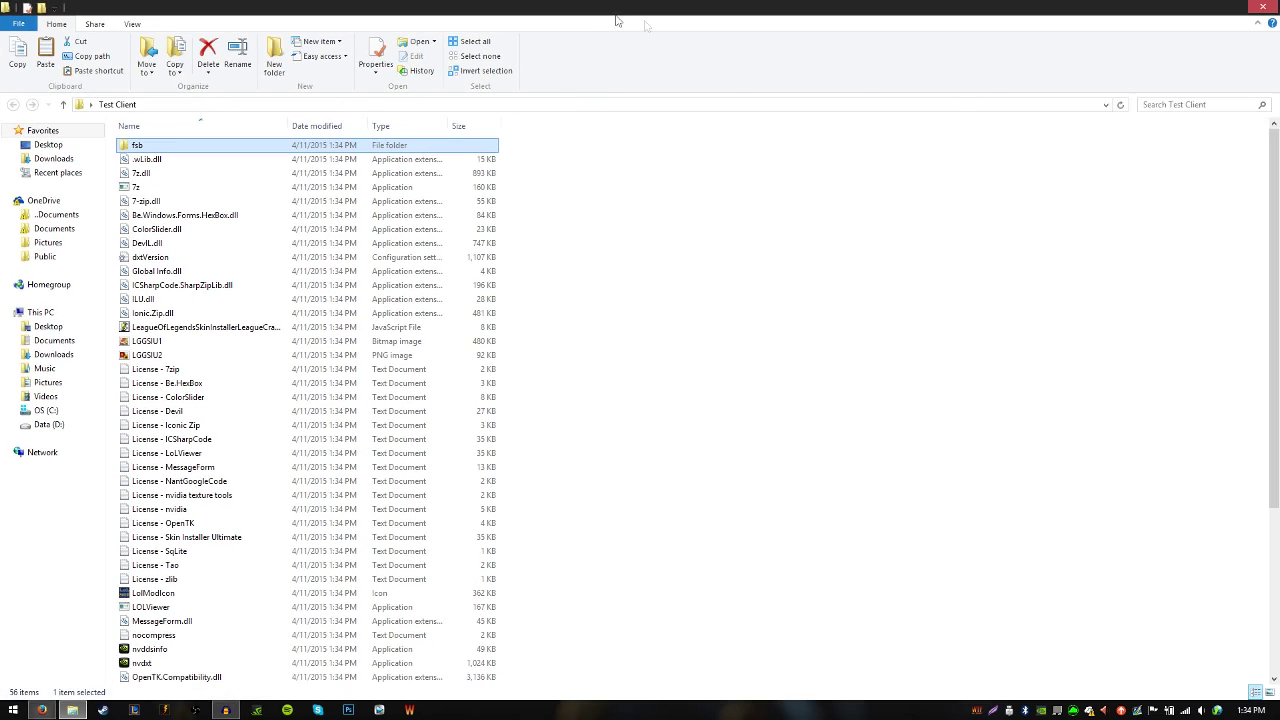
{"action": "left_click", "coordinate": [1256, 7]}
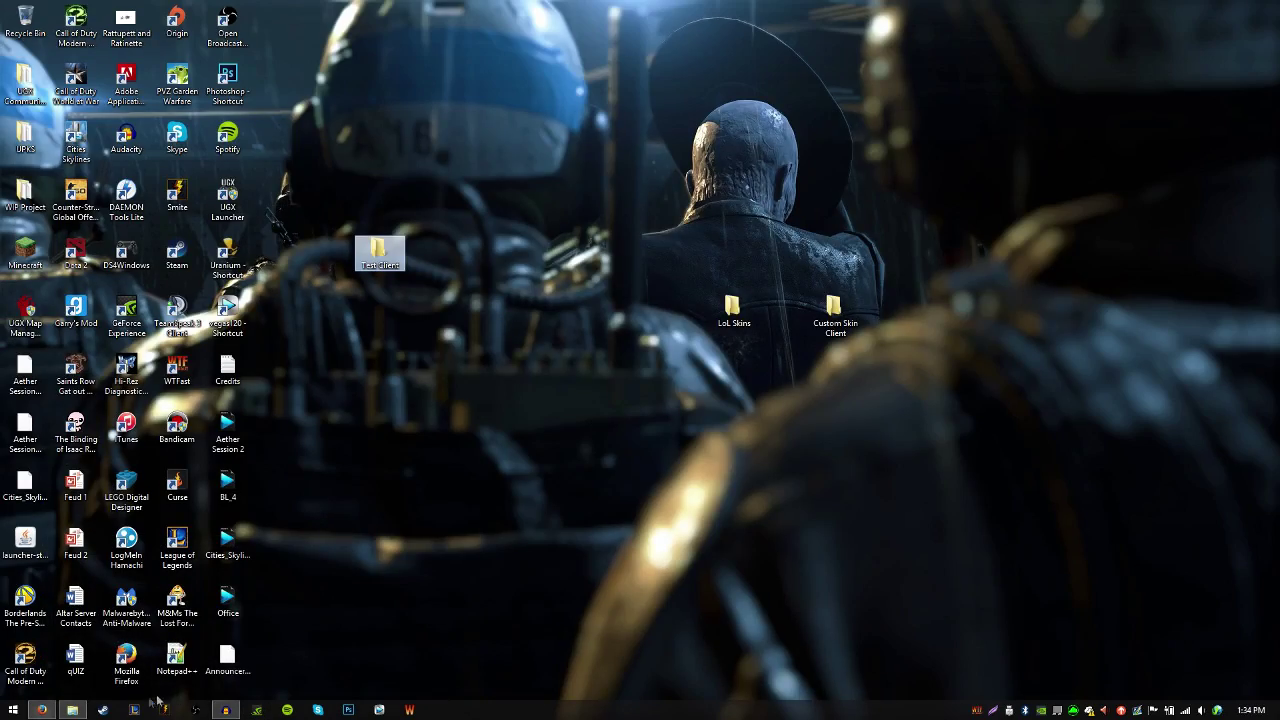
{"action": "left_click", "coordinate": [72, 710]}
{"action": "left_click", "coordinate": [1232, 9]}
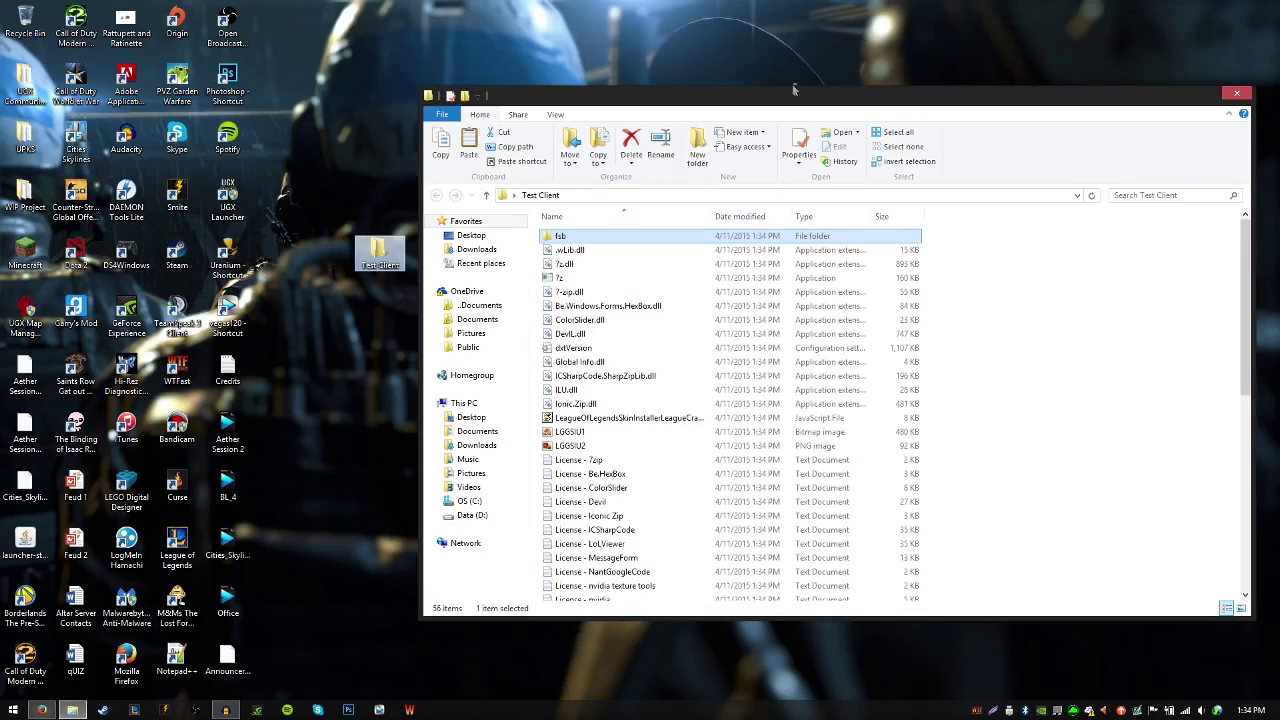
{"action": "left_click_drag", "start_coordinate": [800, 103], "coordinate": [623, 80]}
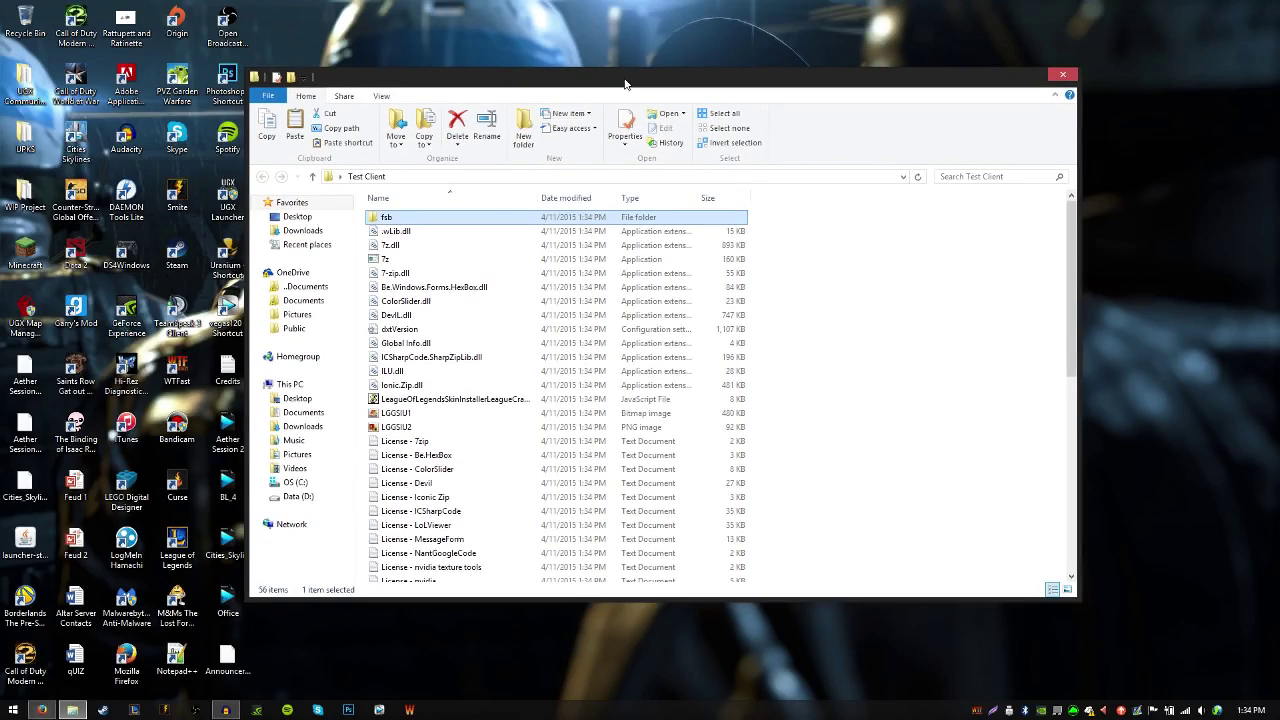
{"action": "scroll", "coordinate": [850, 380], "scroll_direction": "down", "scroll_amount": 8}
{"action": "scroll", "coordinate": [812, 392], "scroll_direction": "down", "scroll_amount": 1}
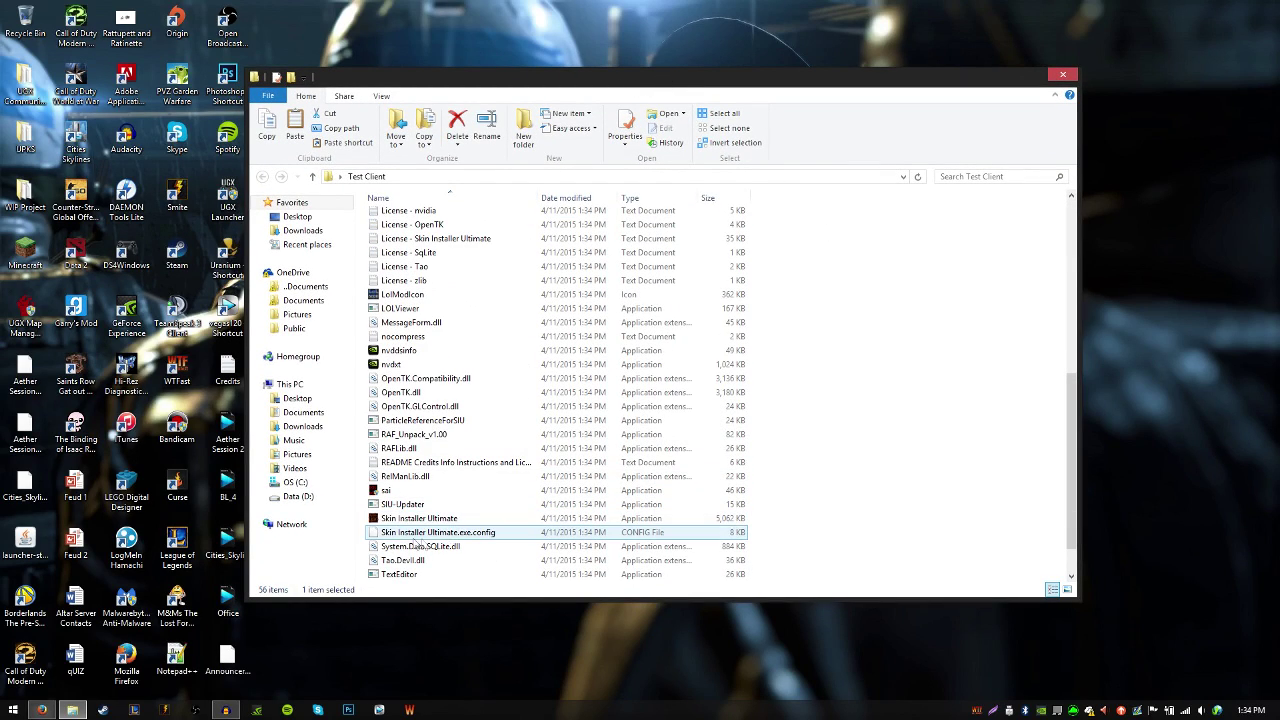
{"action": "left_click", "coordinate": [403, 521]}
{"action": "right_click", "coordinate": [404, 520]}
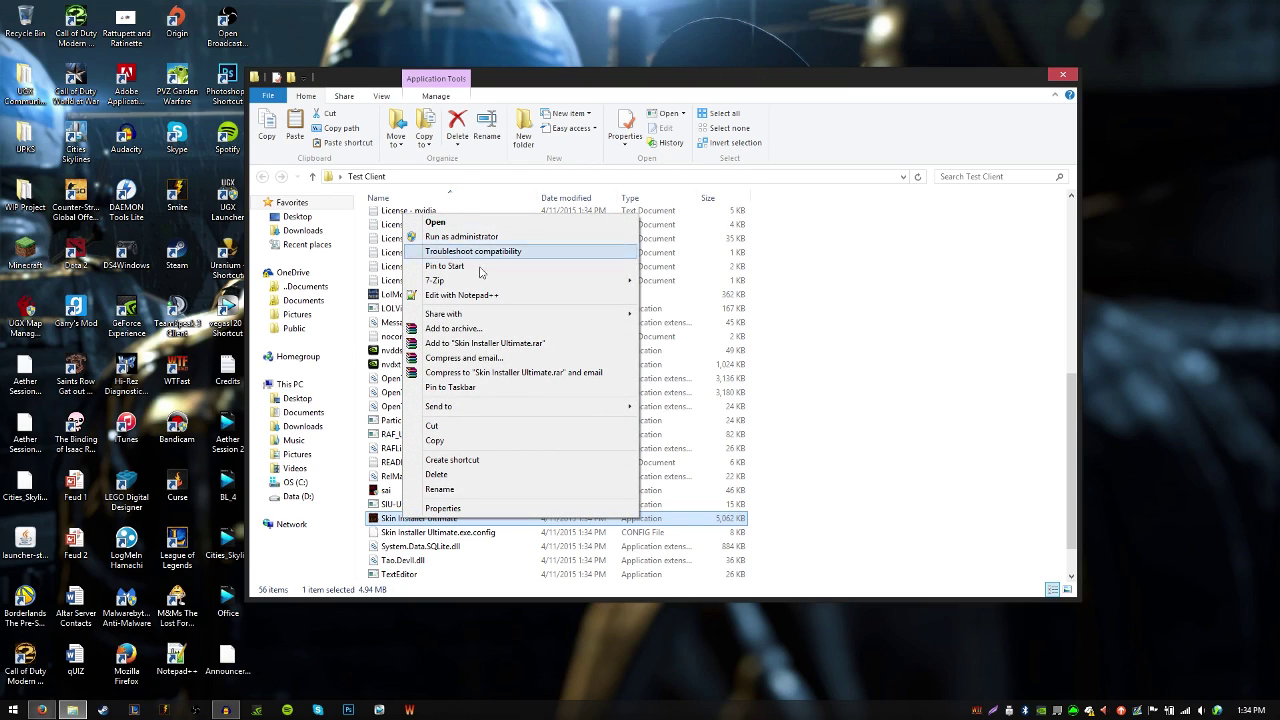
{"action": "left_click", "coordinate": [893, 263]}
{"action": "left_click", "coordinate": [891, 263]}
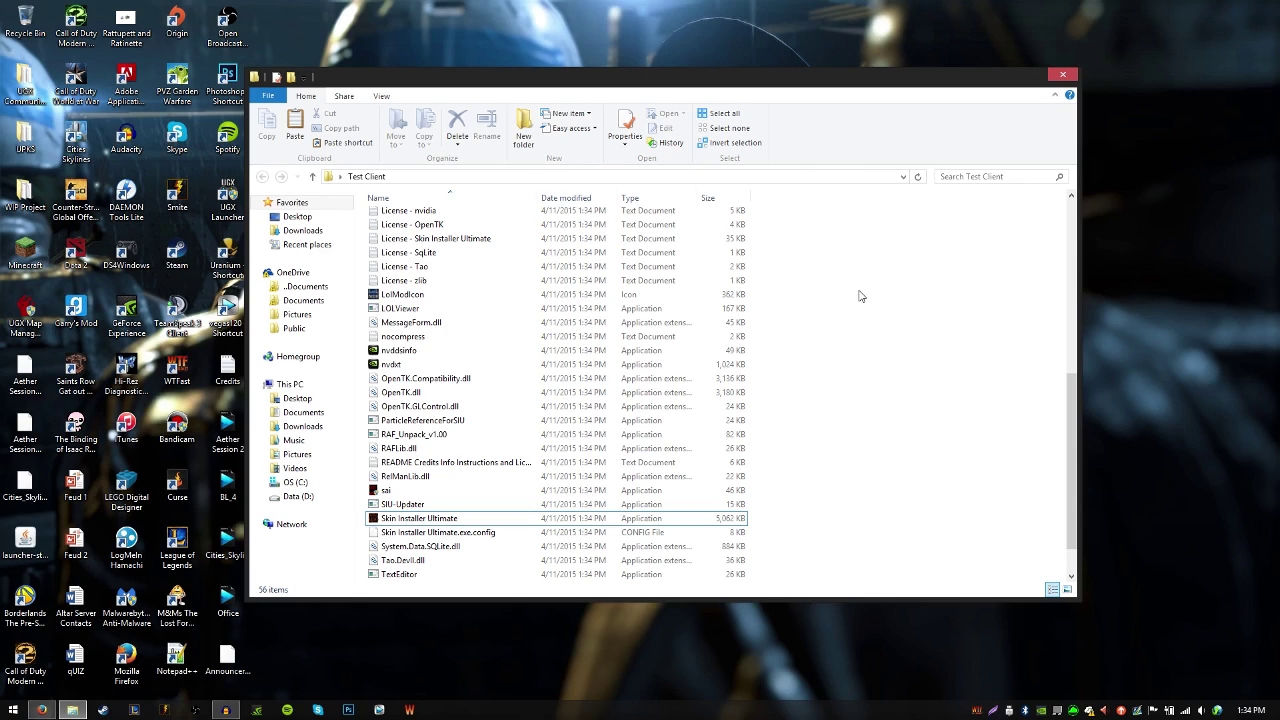
- Look through Riot Games on Data (D:) and Program Files (x86) on OS (C:), then close Explorer
{"action": "left_click", "coordinate": [326, 497]}
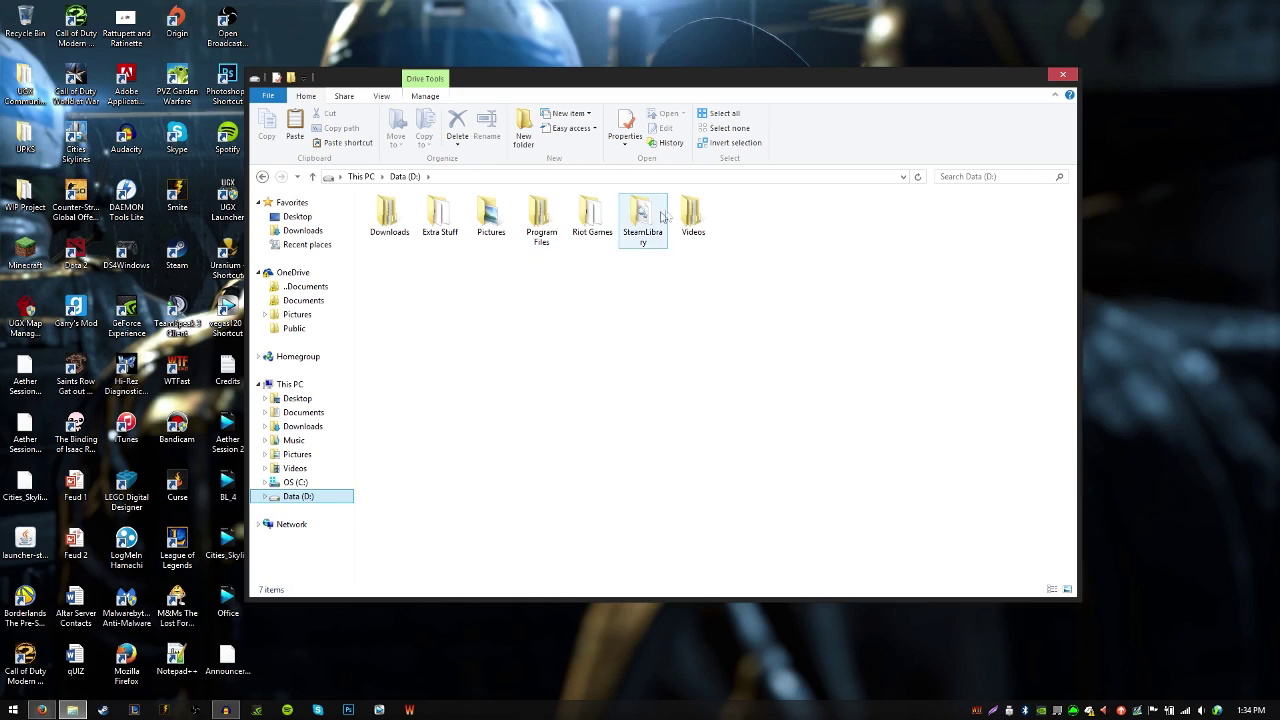
{"action": "double_click", "coordinate": [592, 220]}
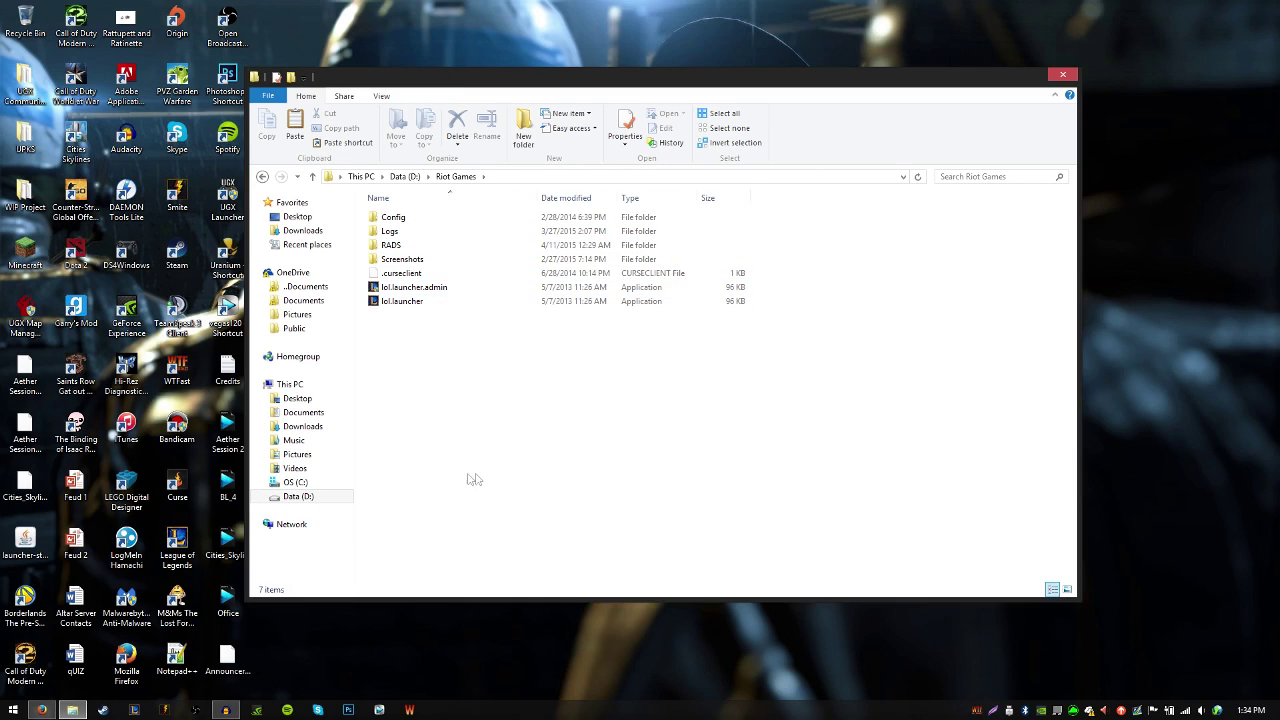
{"action": "left_click", "coordinate": [323, 485]}
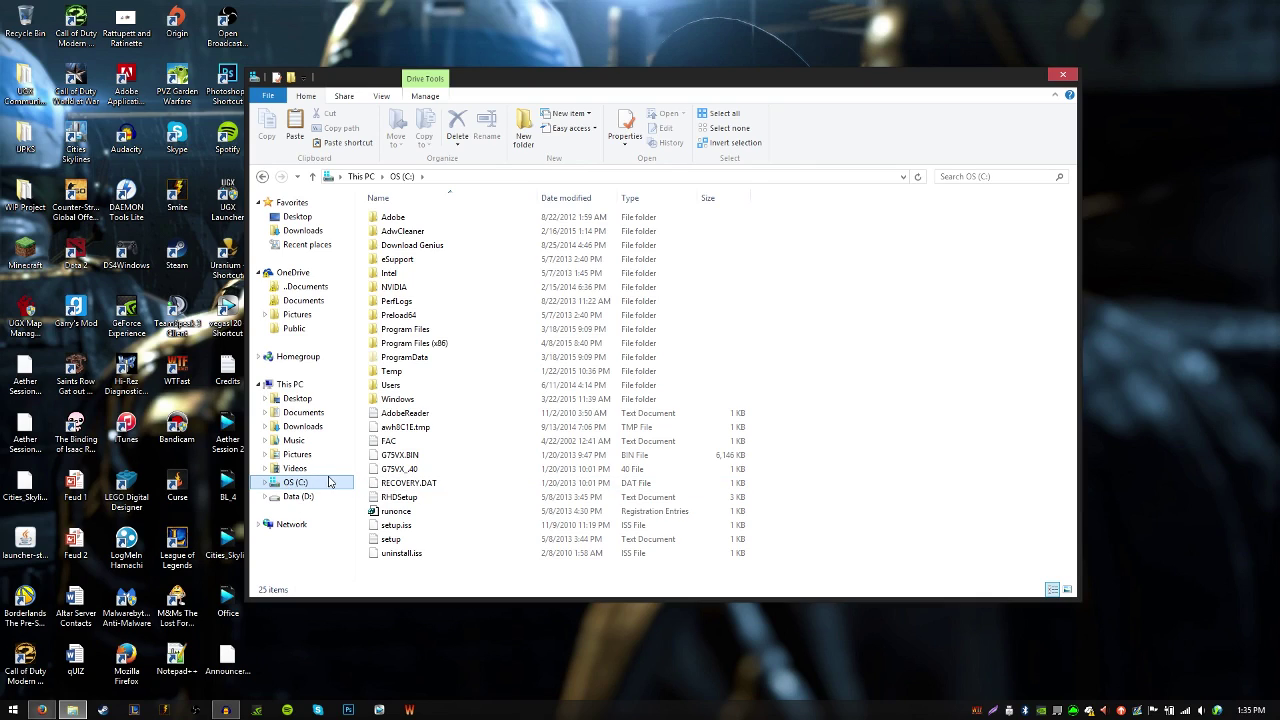
{"action": "double_click", "coordinate": [423, 345]}
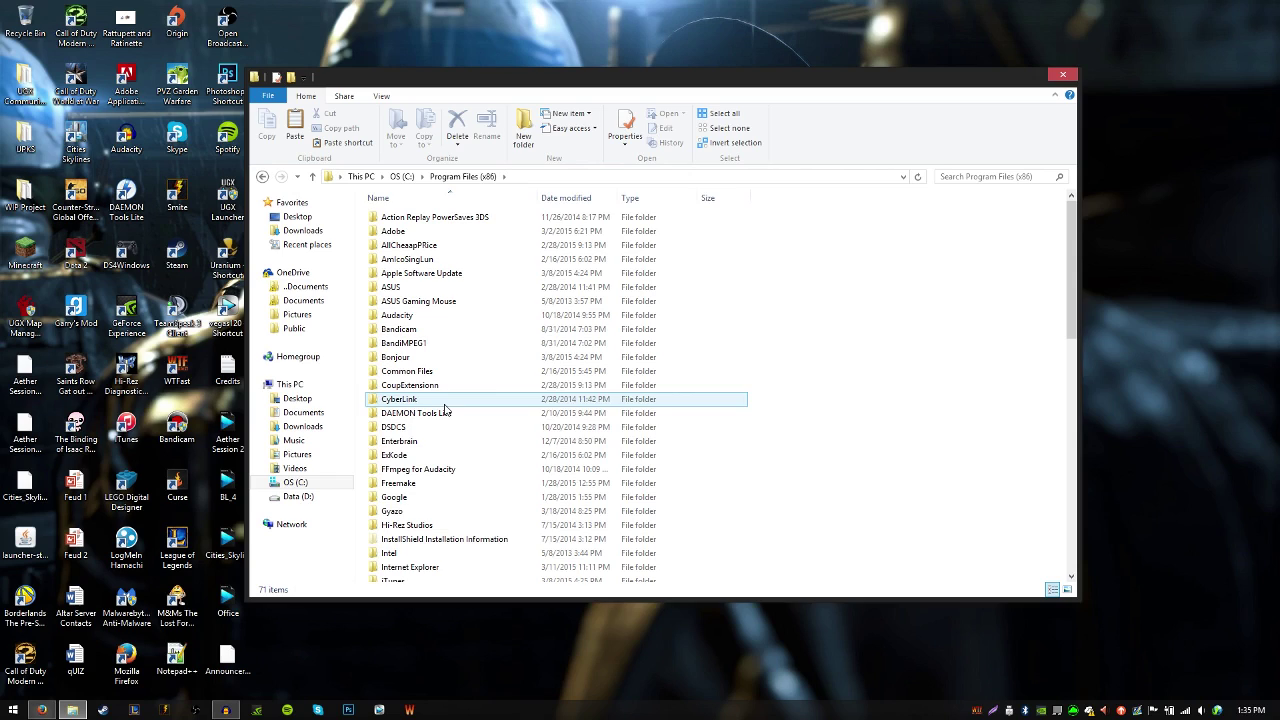
{"action": "scroll", "coordinate": [420, 485], "scroll_direction": "down", "scroll_amount": 3}
{"action": "scroll", "coordinate": [418, 440], "scroll_direction": "down", "scroll_amount": 5}
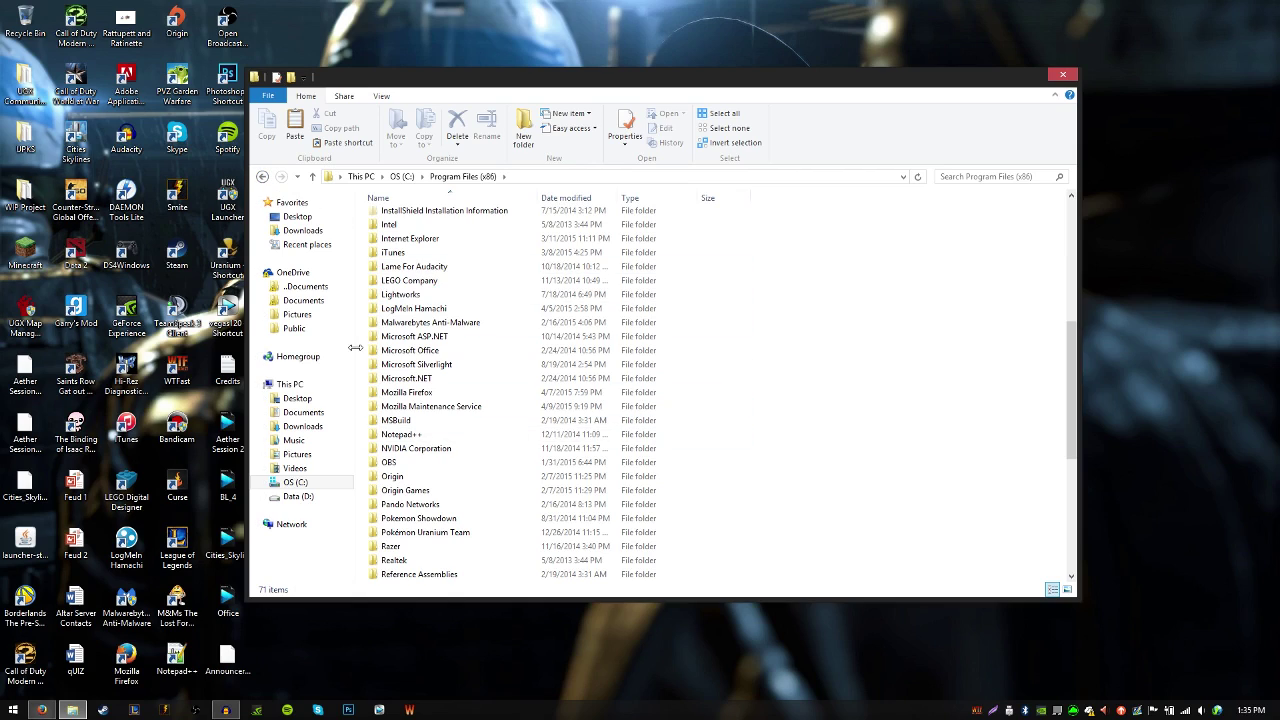
{"action": "left_click", "coordinate": [263, 176]}
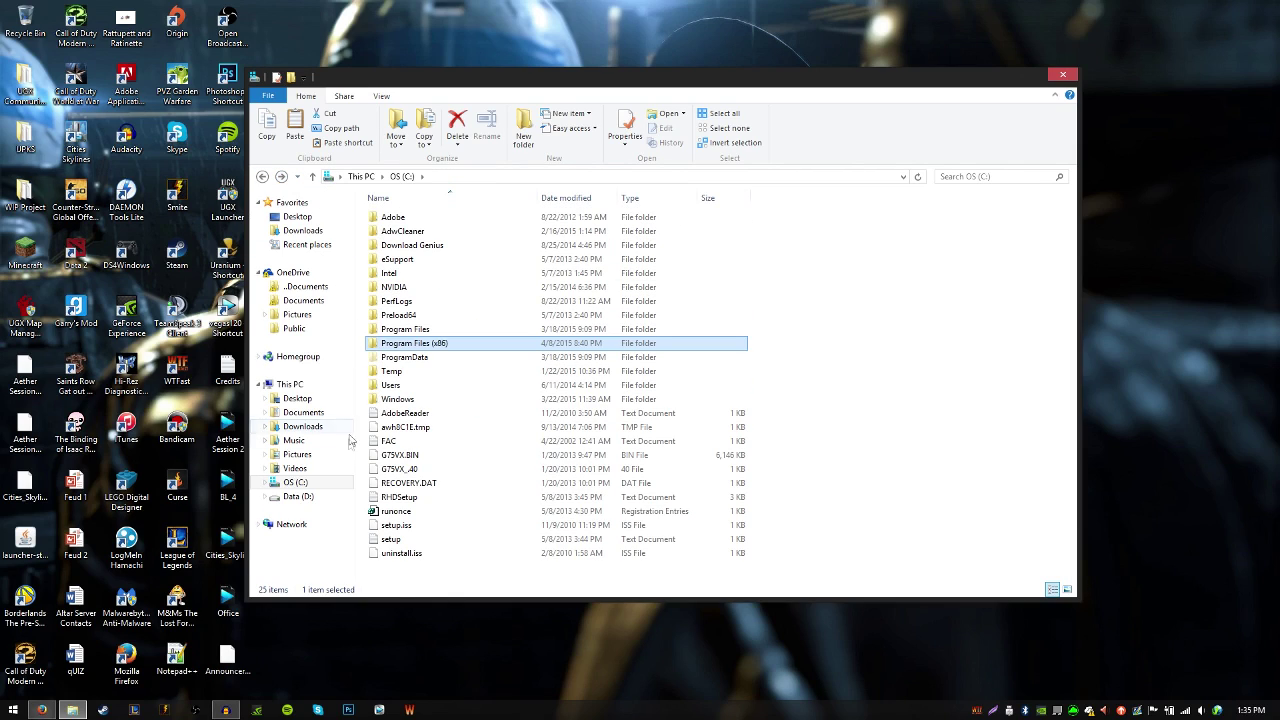
{"action": "left_click", "coordinate": [325, 498]}
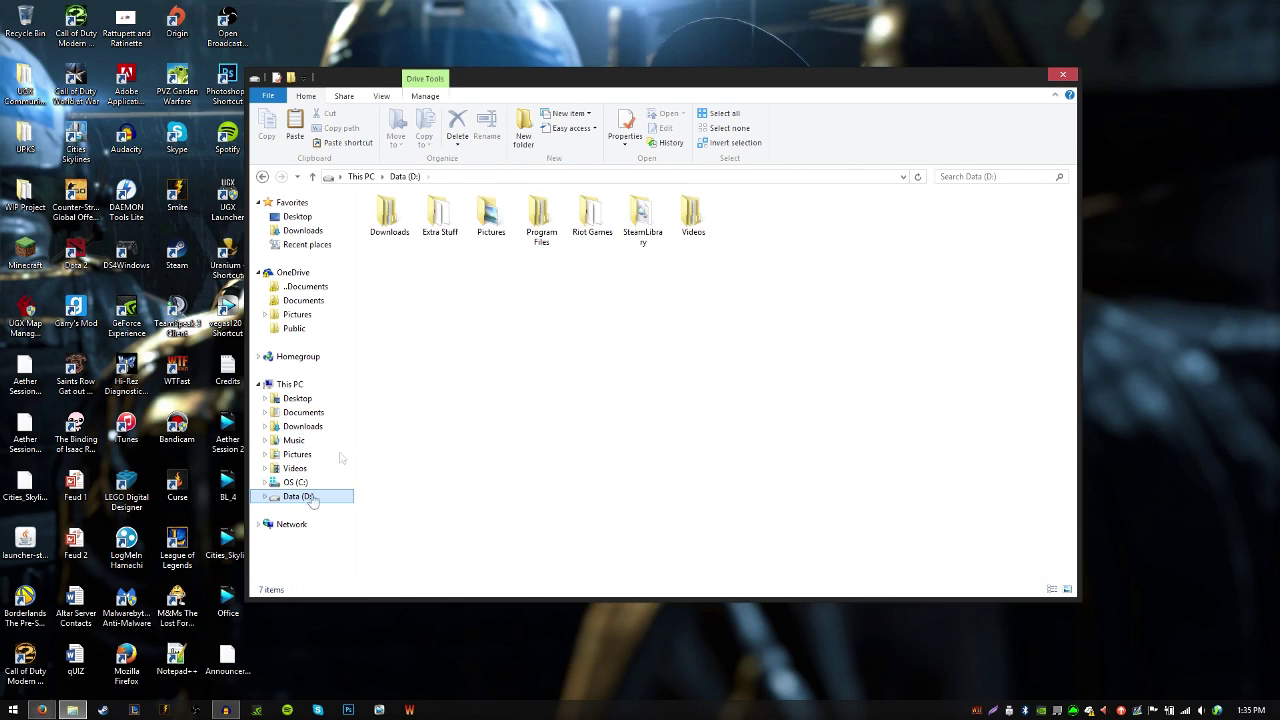
{"action": "double_click", "coordinate": [591, 214]}
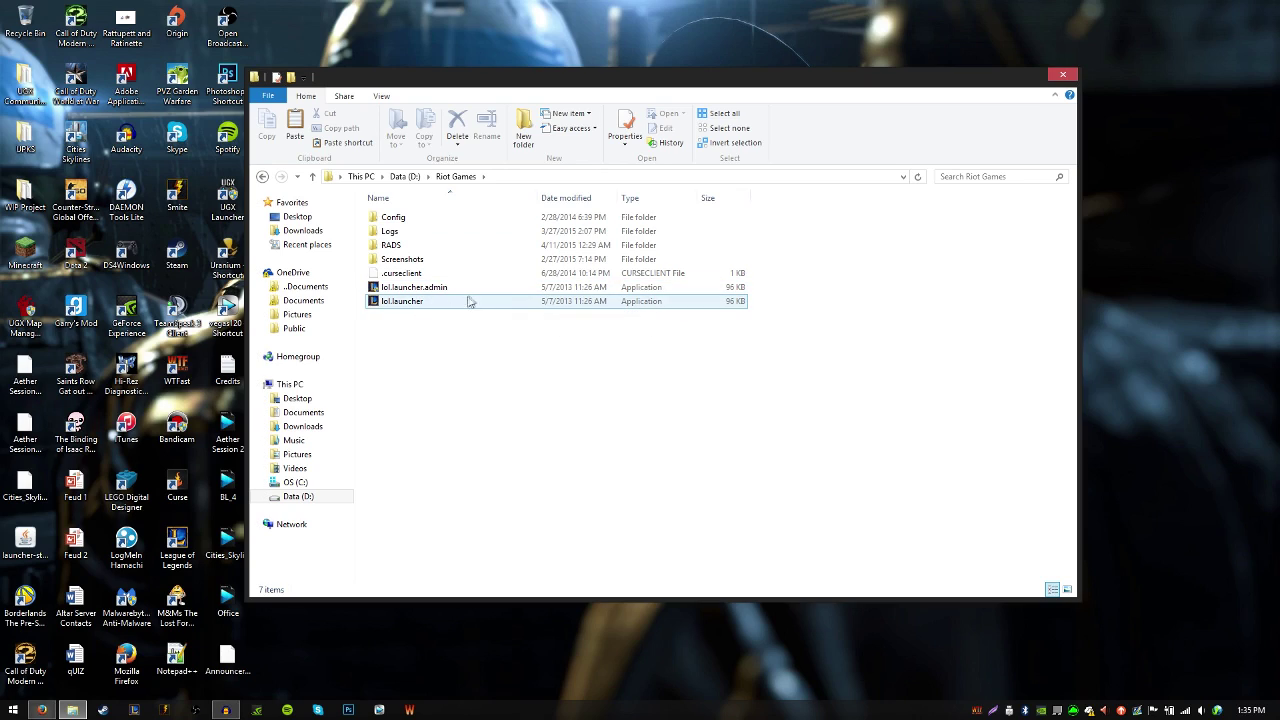
{"action": "left_click", "coordinate": [1063, 77]}
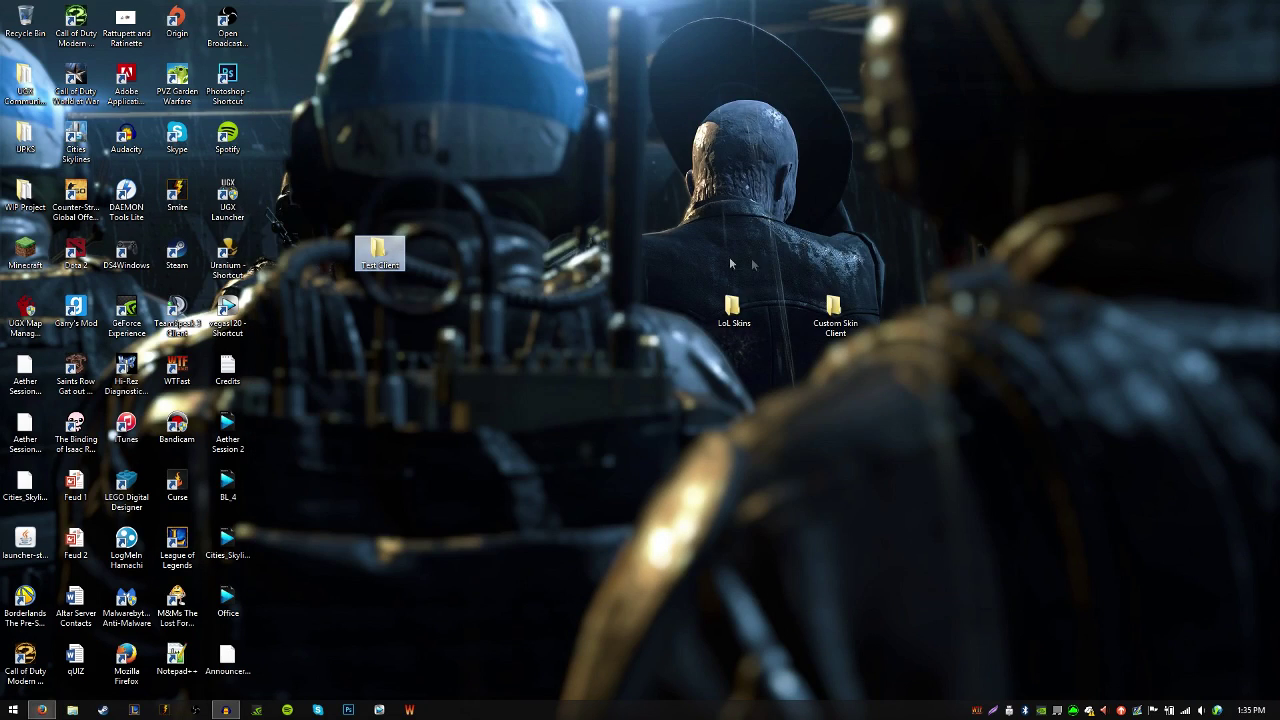
- Delete the Test client folder and launch Skin Installer Ultimate from Custom Skin Client
{"action": "key", "text": "Delete"}
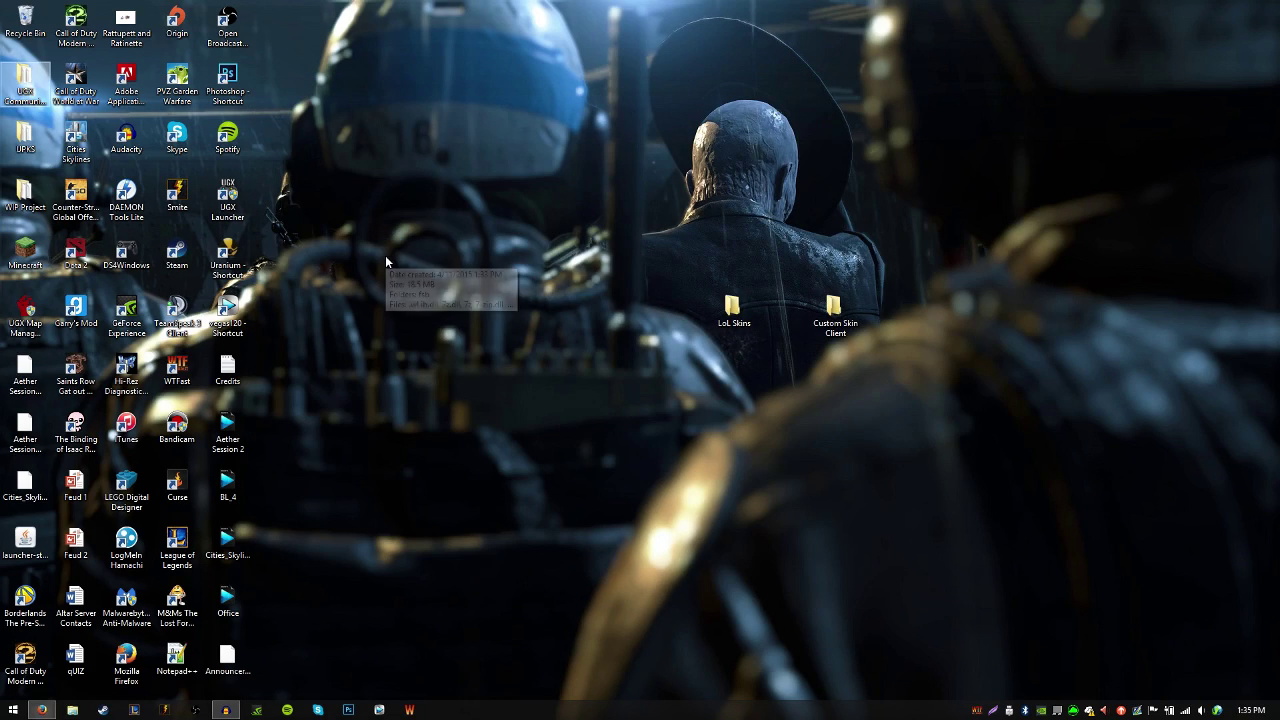
{"action": "double_click", "coordinate": [835, 310]}
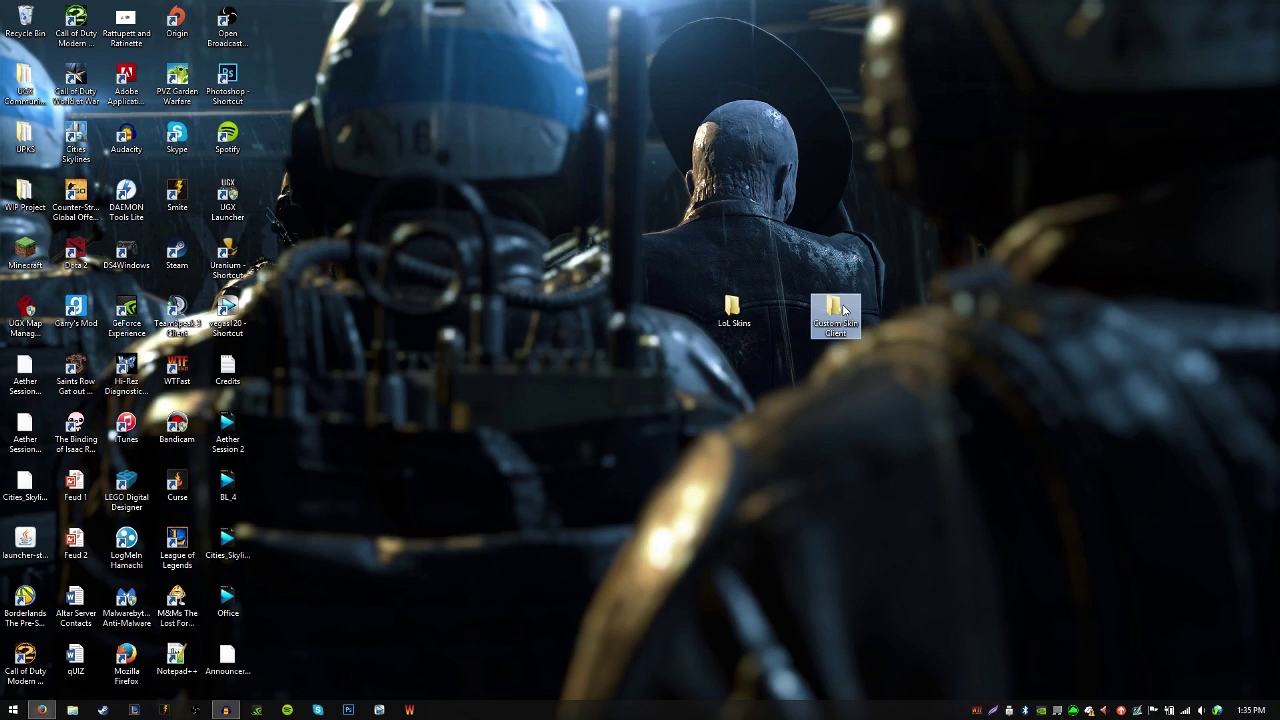
{"action": "scroll", "coordinate": [700, 557], "scroll_direction": "down", "scroll_amount": 3}
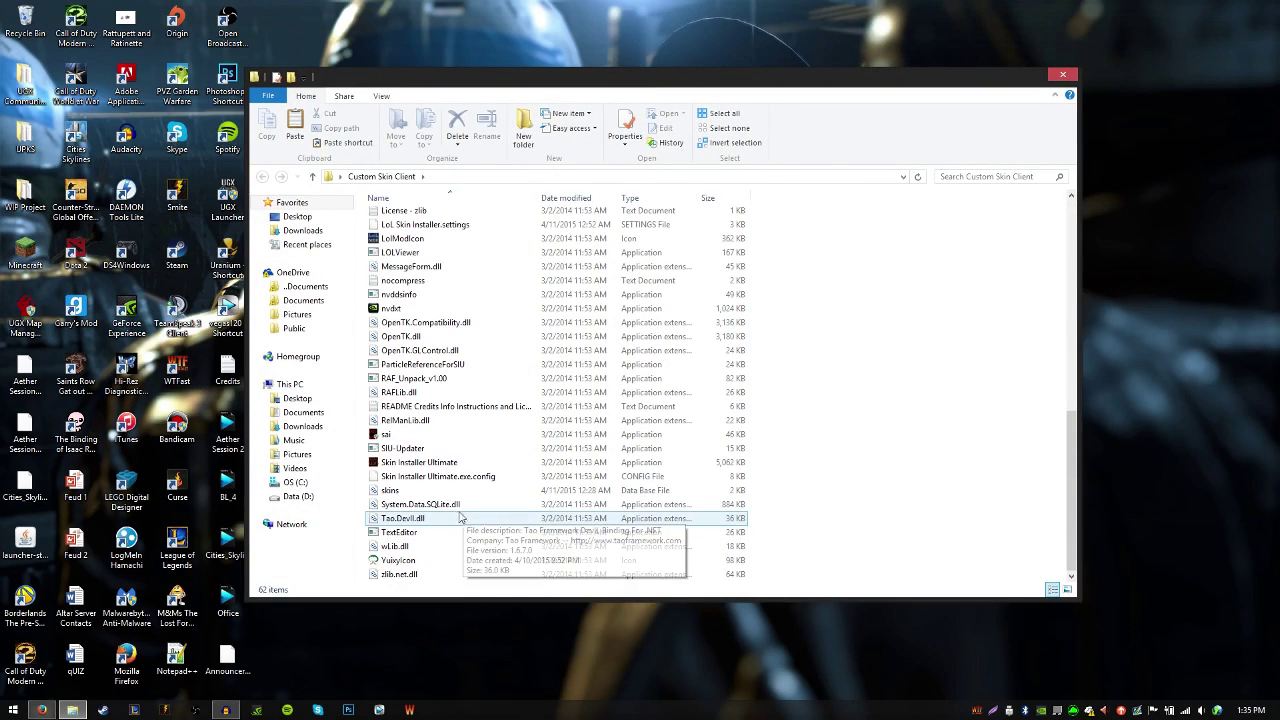
{"action": "left_click", "coordinate": [426, 466]}
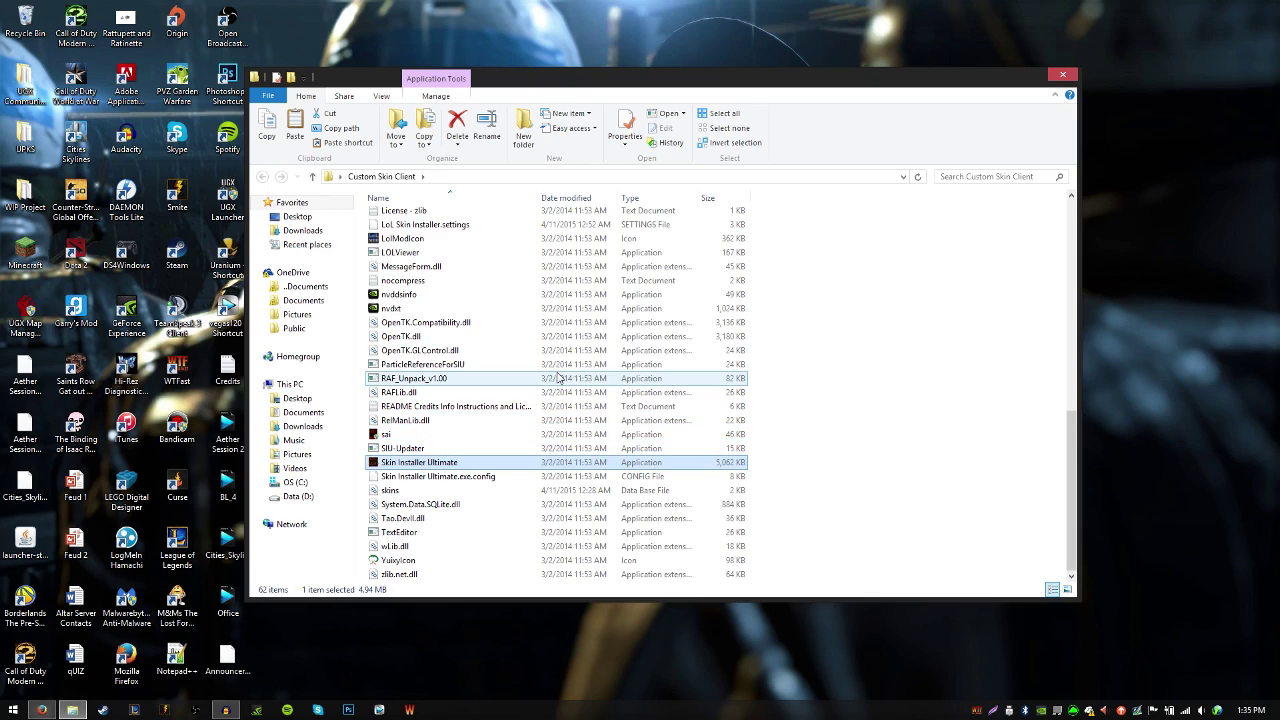
{"action": "double_click", "coordinate": [565, 463]}
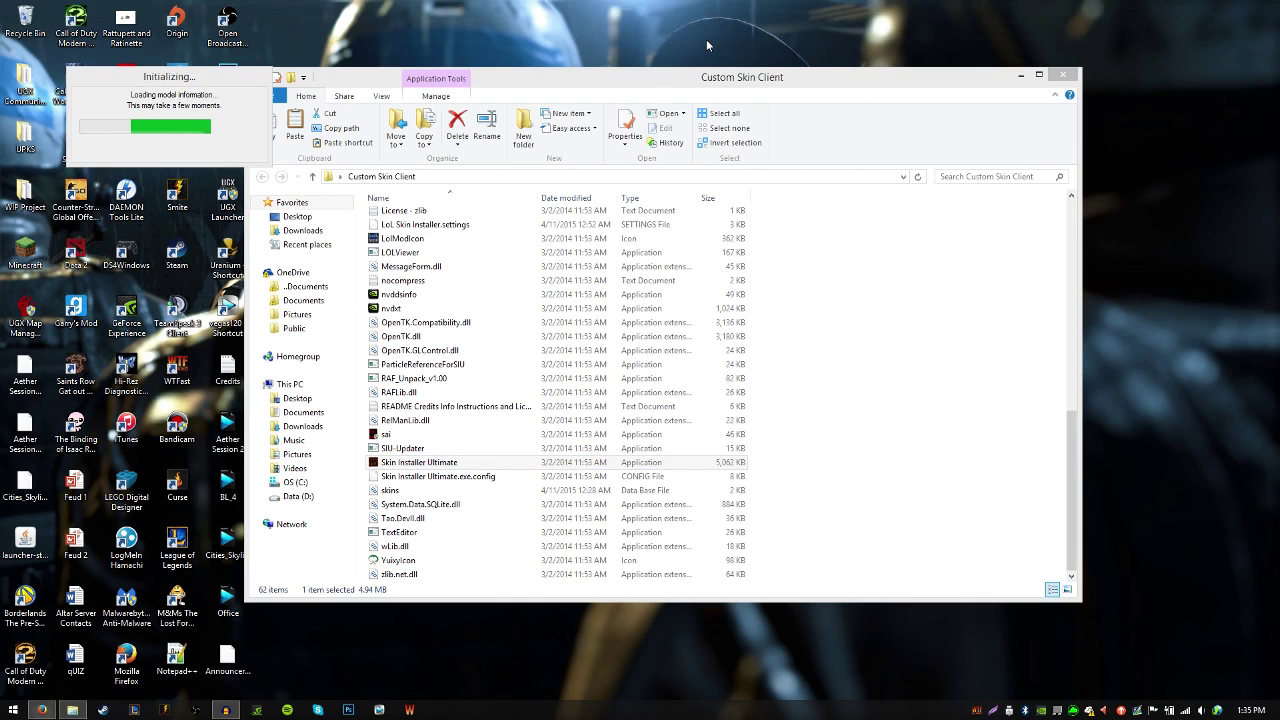
- Minimize the Custom Skin Client and LoL Skins Explorer windows
{"action": "left_click", "coordinate": [1019, 76]}
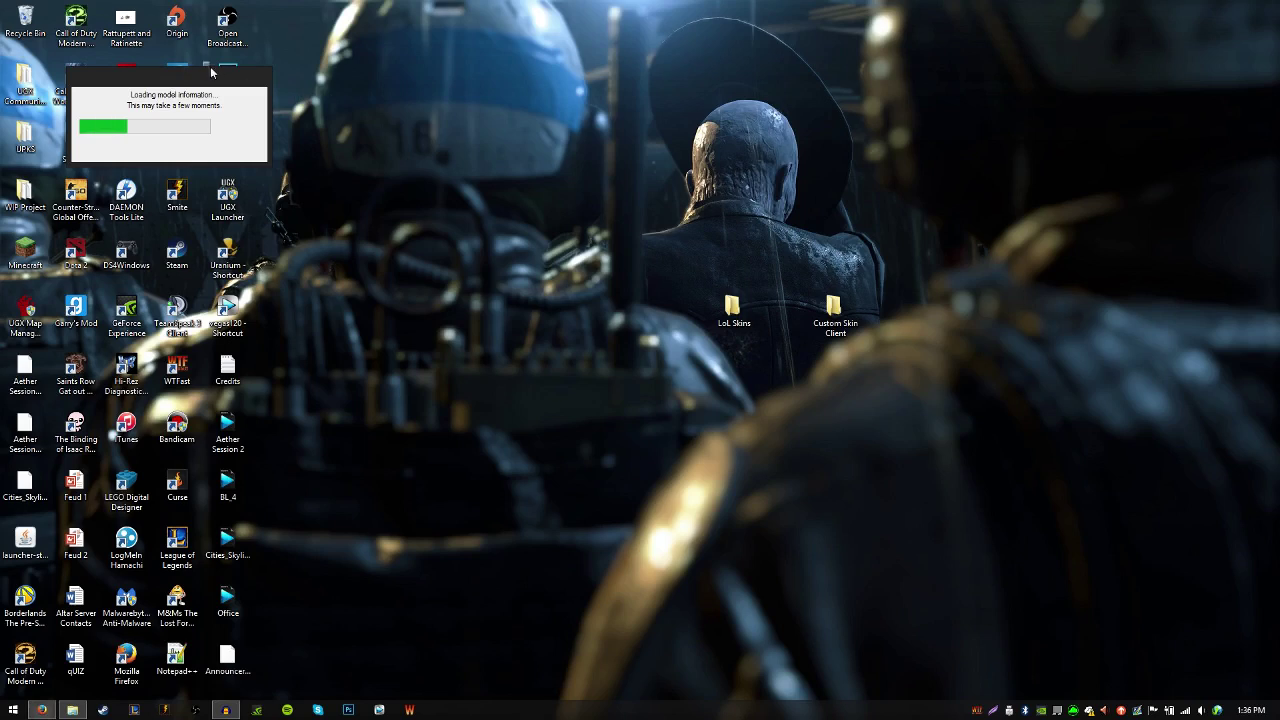
{"action": "double_click", "coordinate": [733, 312]}
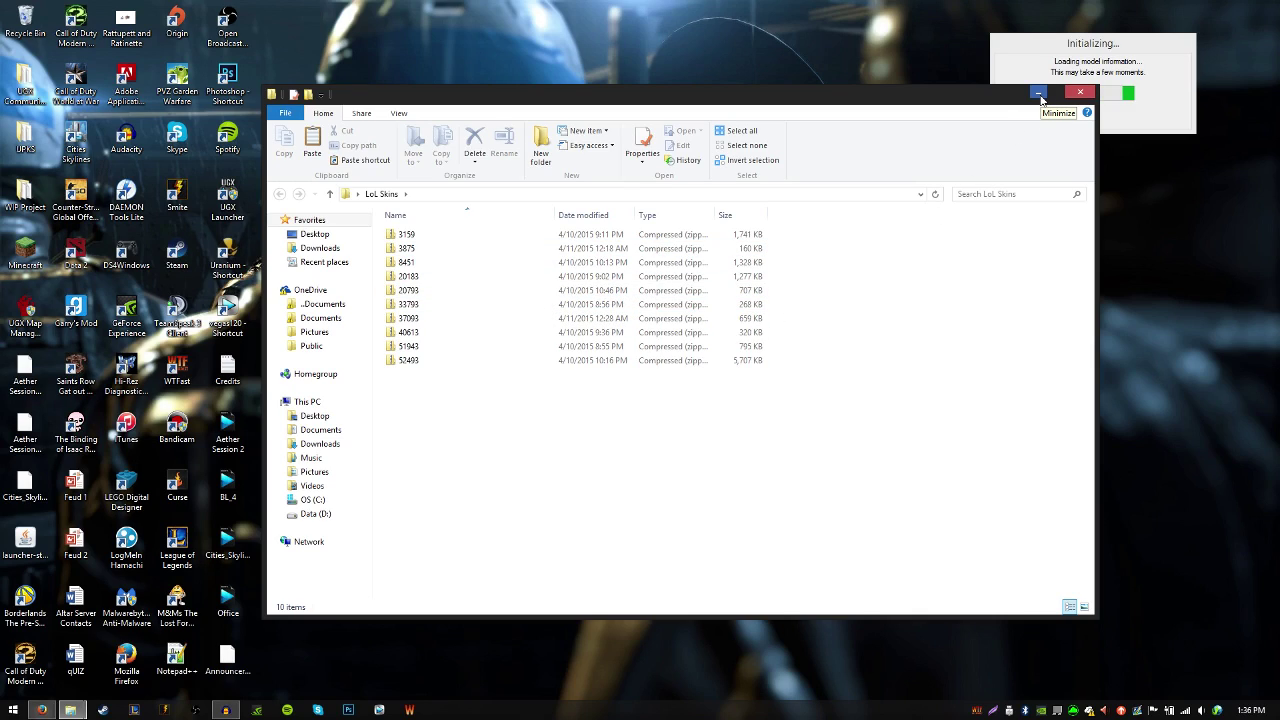
{"action": "left_click", "coordinate": [1037, 94]}
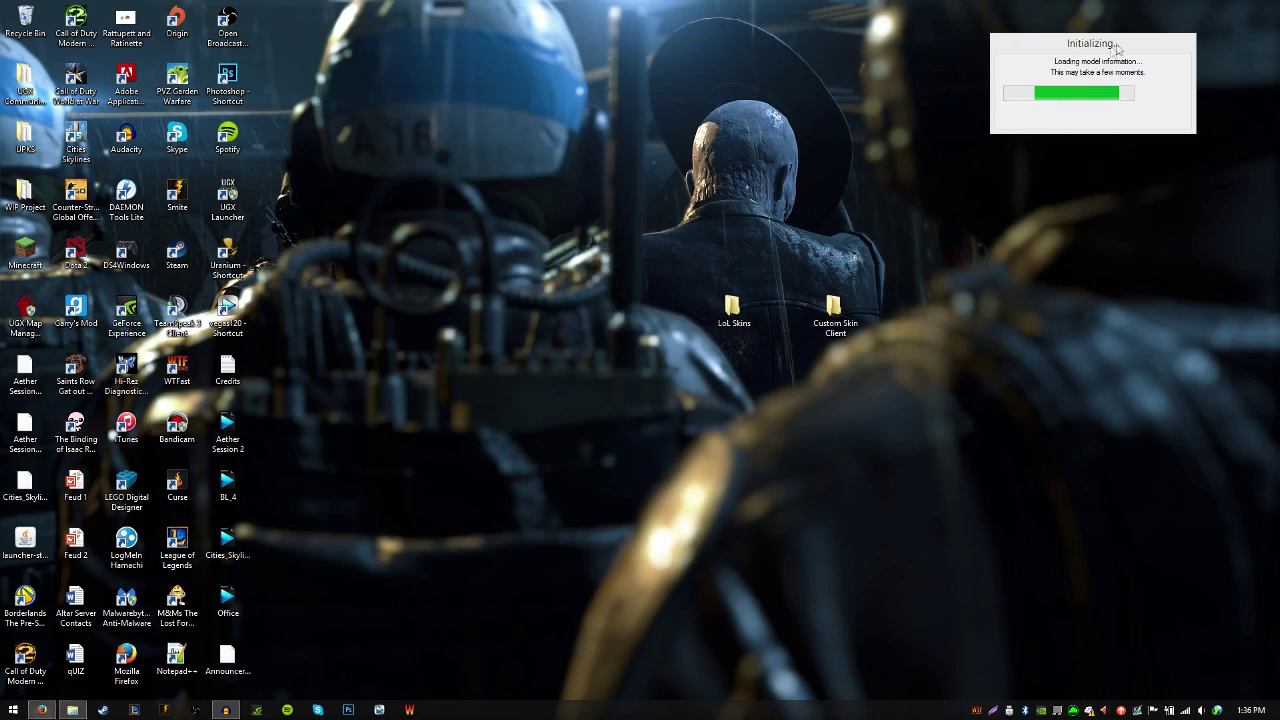
{"action": "mouse_move", "coordinate": [224, 711]}
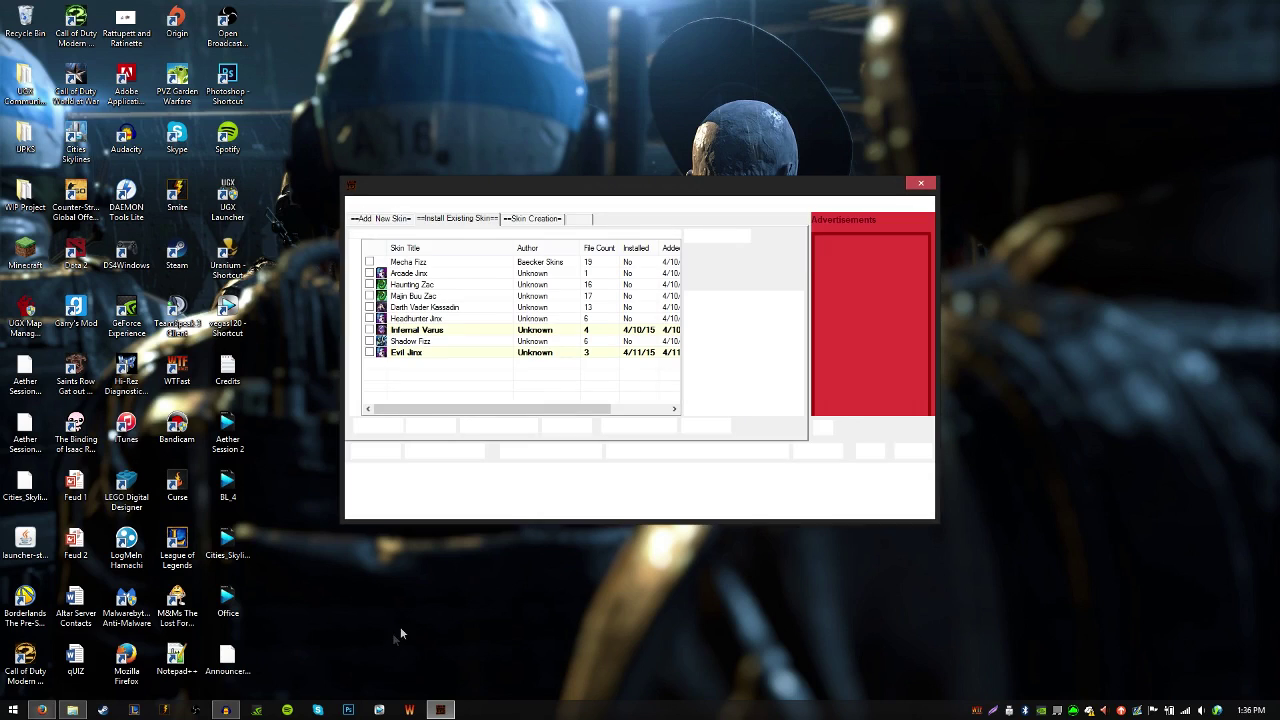
- Preview Darth Vader Kassadin, switch the installer to Add New Skin, and reposition its window
{"action": "left_click", "coordinate": [430, 307]}
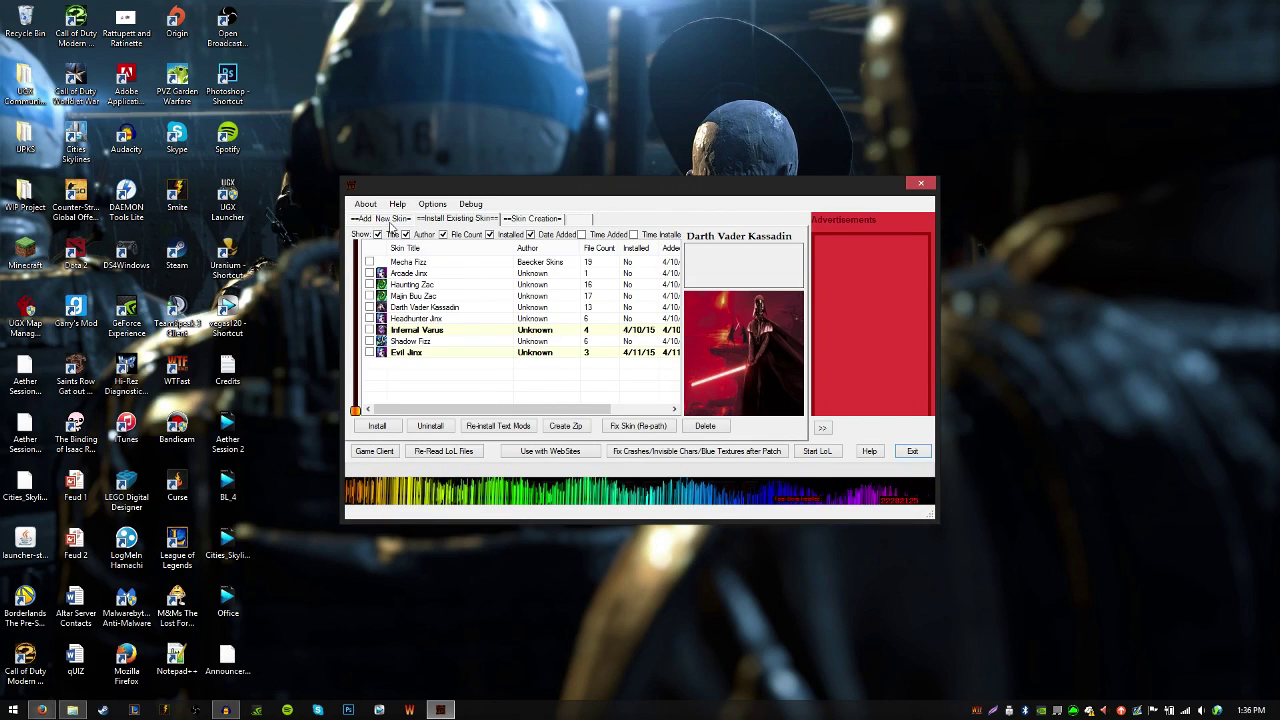
{"action": "left_click", "coordinate": [380, 218]}
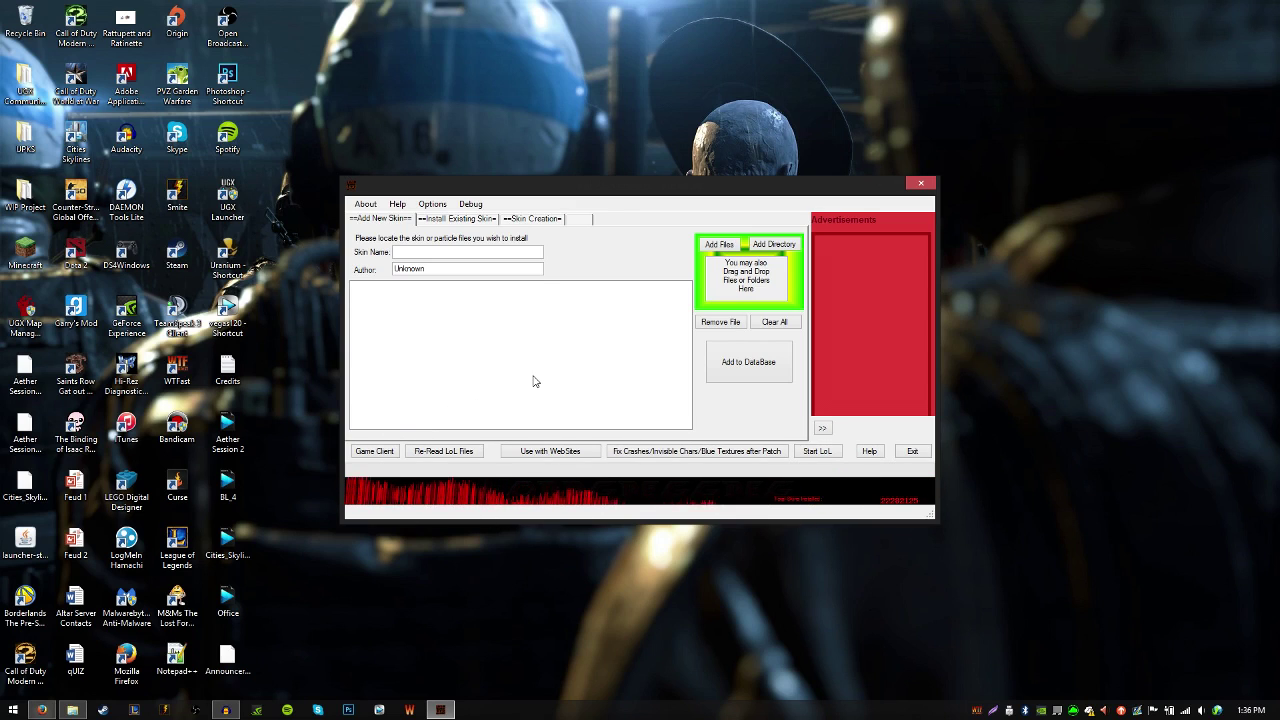
{"action": "mouse_move", "coordinate": [686, 193]}
{"action": "left_mouse_down"}
{"action": "mouse_move", "coordinate": [698, 157]}
{"action": "mouse_move", "coordinate": [715, 207]}
{"action": "mouse_move", "coordinate": [710, 186]}
{"action": "left_mouse_up"}
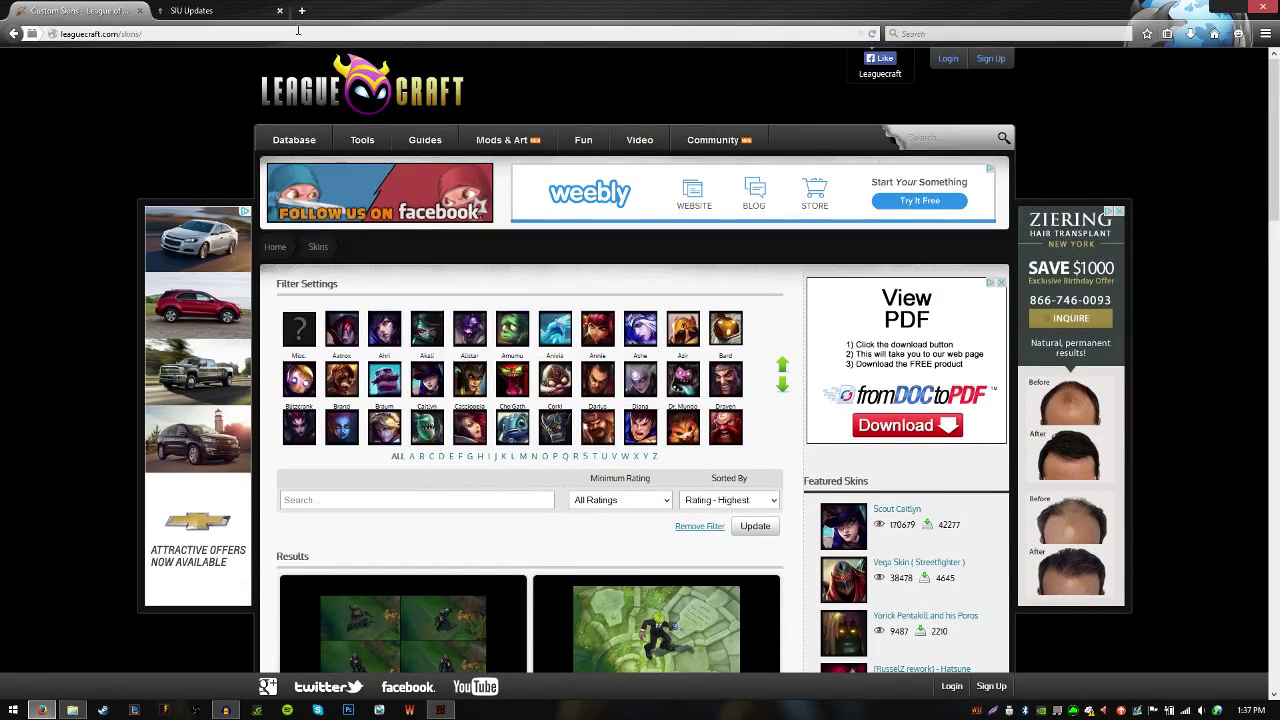
{"action": "scroll", "coordinate": [597, 330], "scroll_direction": "down", "scroll_amount": 1}
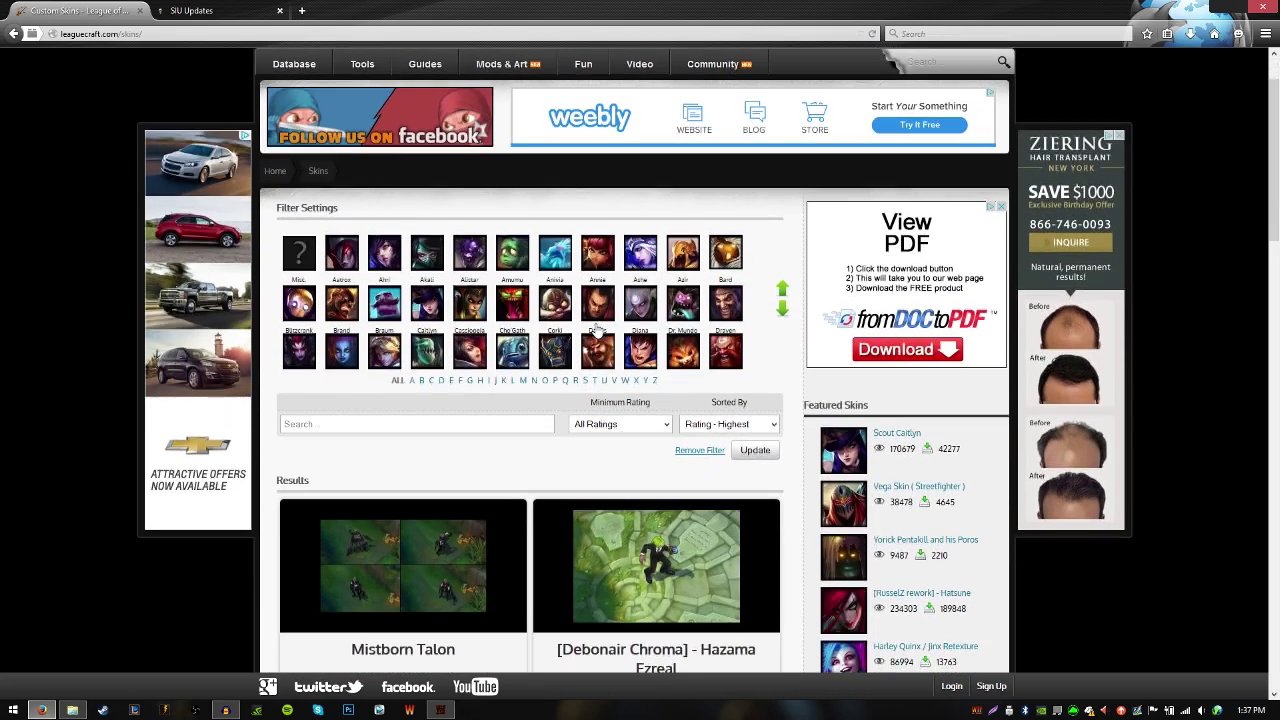
{"action": "left_click", "coordinate": [784, 312]}
{"action": "left_click", "coordinate": [785, 312]}
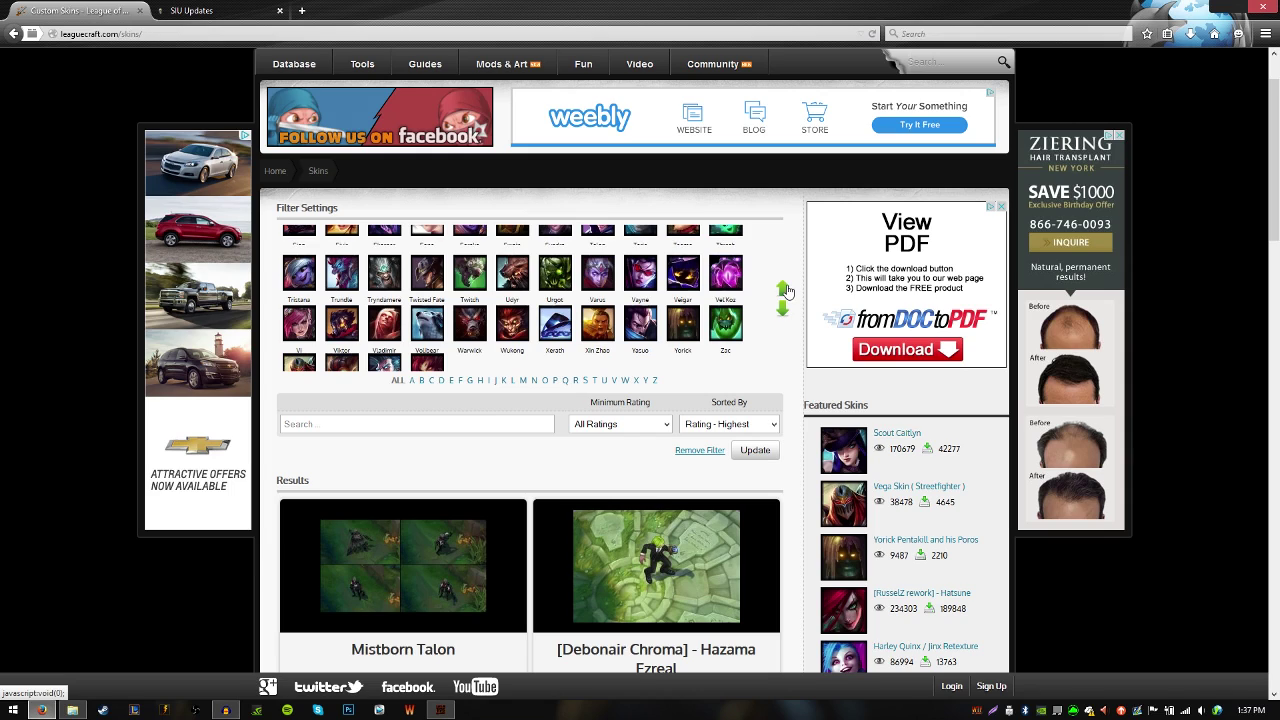
{"action": "left_click", "coordinate": [783, 291]}
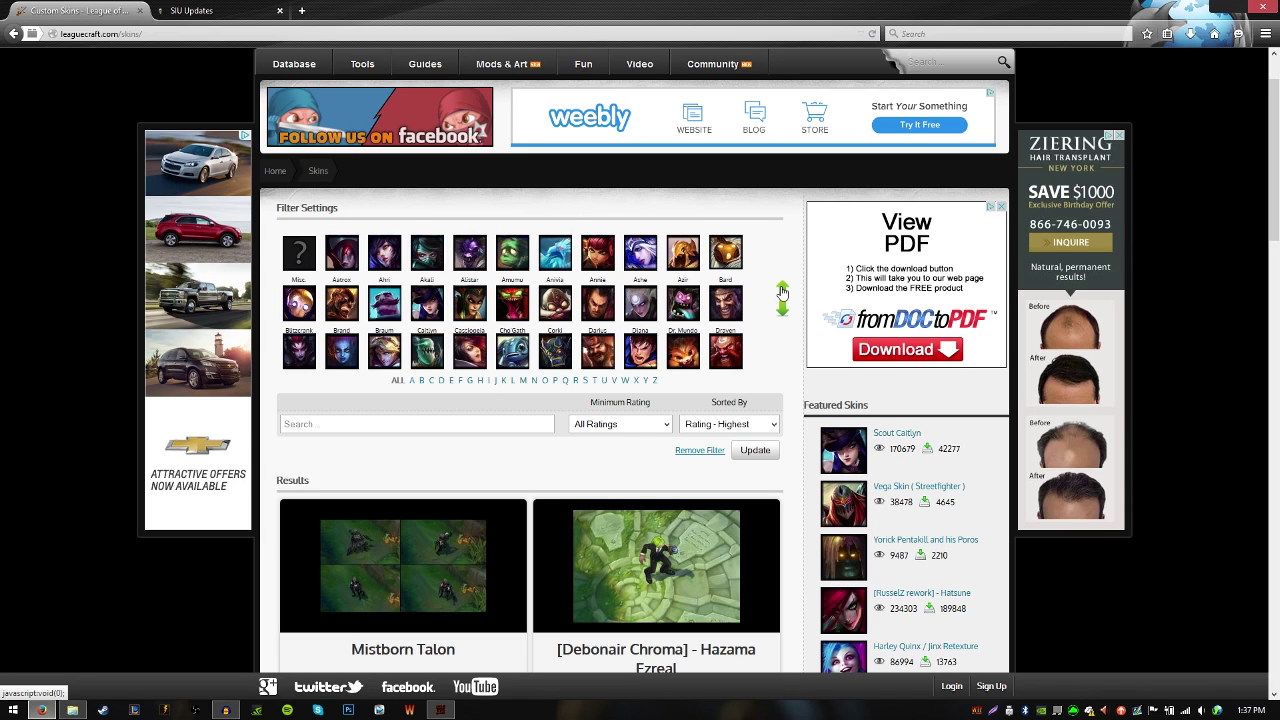
{"action": "scroll", "coordinate": [602, 444], "scroll_direction": "down", "scroll_amount": 2}
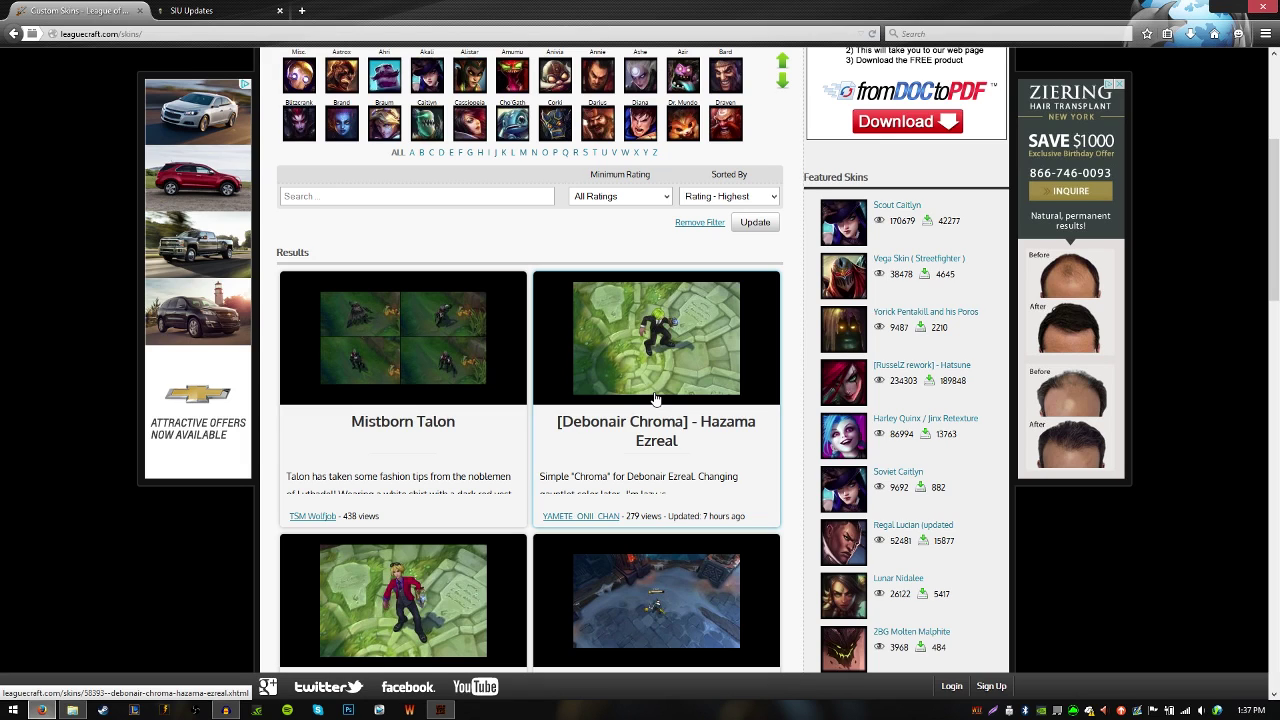
{"action": "scroll", "coordinate": [655, 398], "scroll_direction": "up", "scroll_amount": 3}
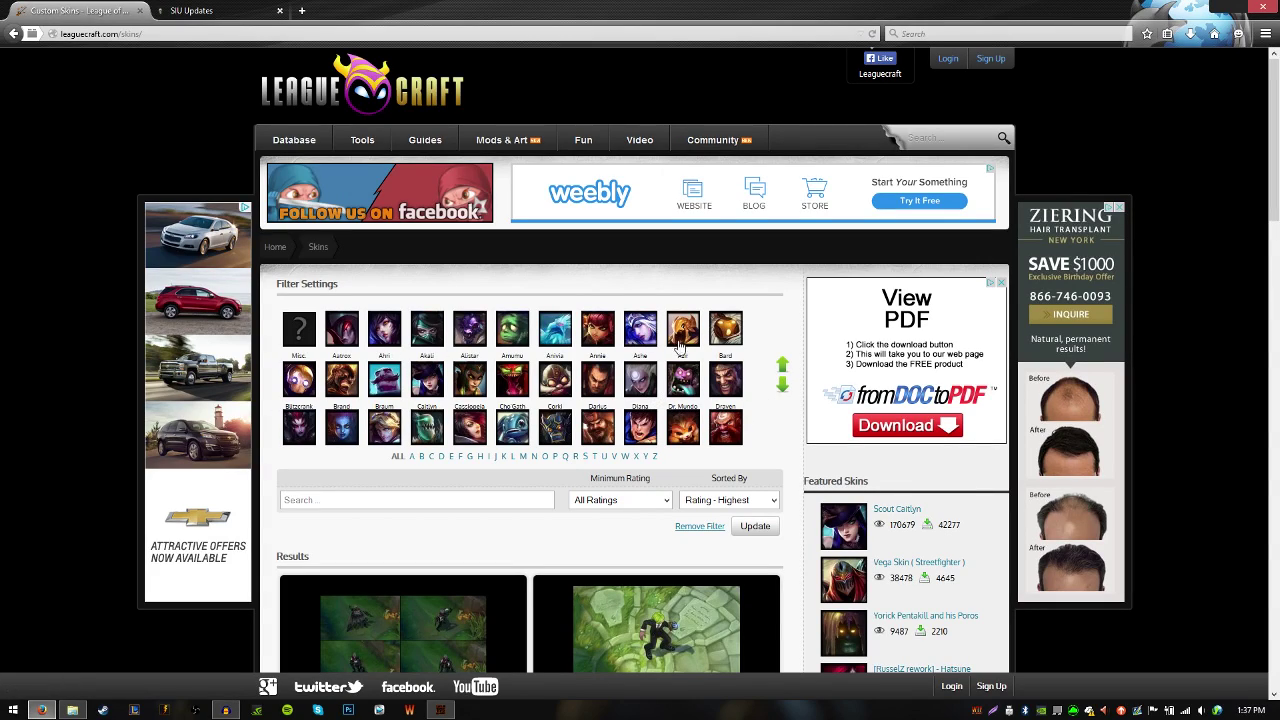
{"action": "left_click", "coordinate": [650, 385]}
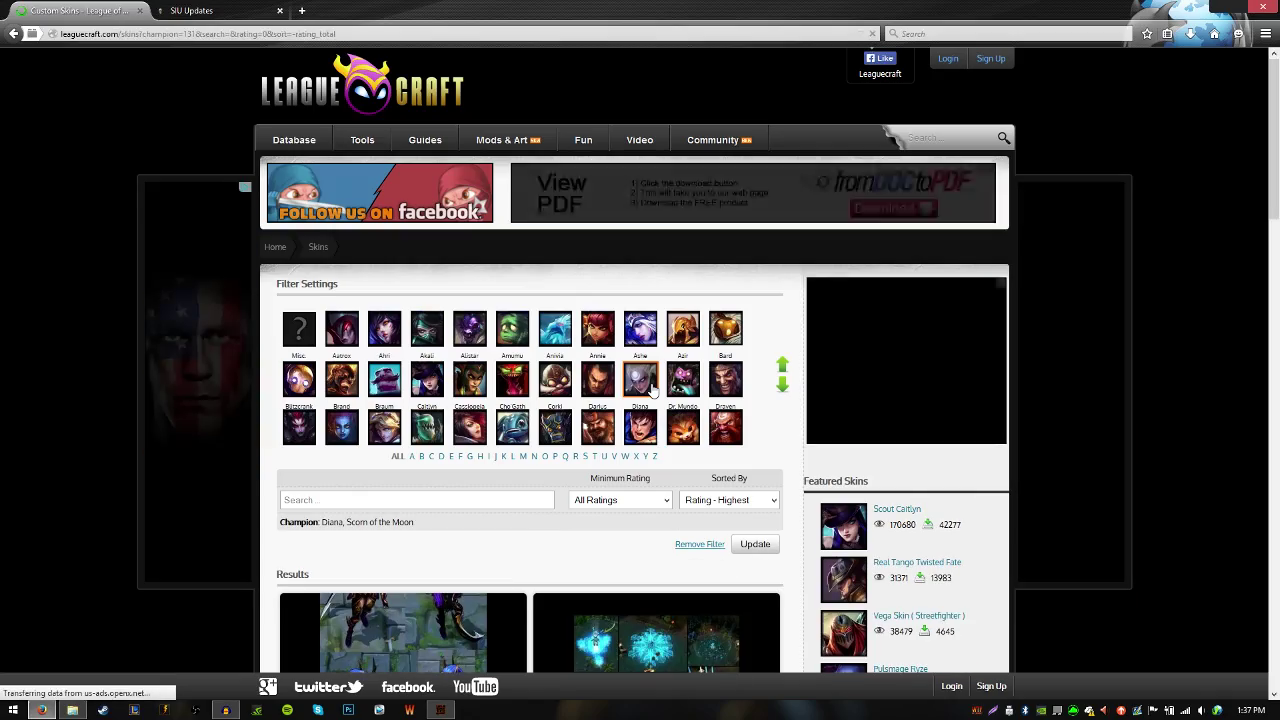
- Scroll the Diana results and open the [Ultime] Cyber Moon Diana v.2.0 skin page
{"action": "scroll", "coordinate": [680, 392], "scroll_direction": "down", "scroll_amount": 2}
{"action": "scroll", "coordinate": [693, 396], "scroll_direction": "down", "scroll_amount": 4}
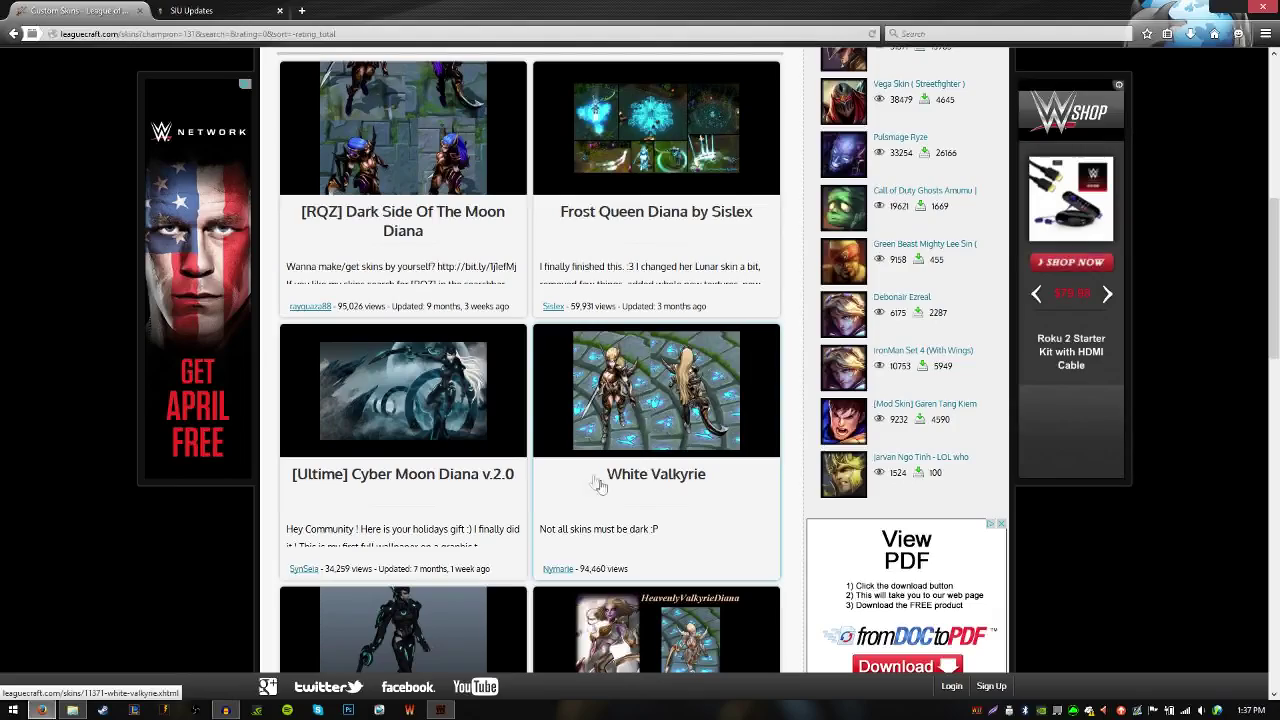
{"action": "scroll", "coordinate": [730, 430], "scroll_direction": "down", "scroll_amount": 4}
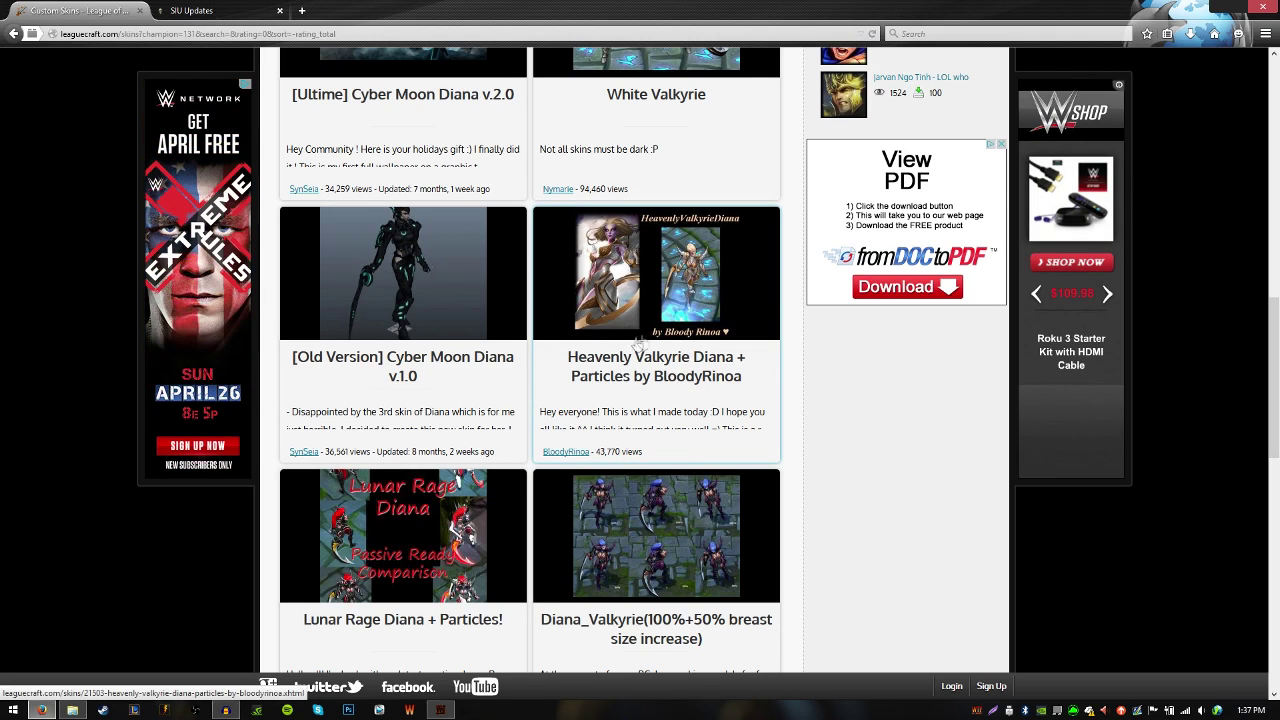
{"action": "scroll", "coordinate": [648, 470], "scroll_direction": "down", "scroll_amount": 1}
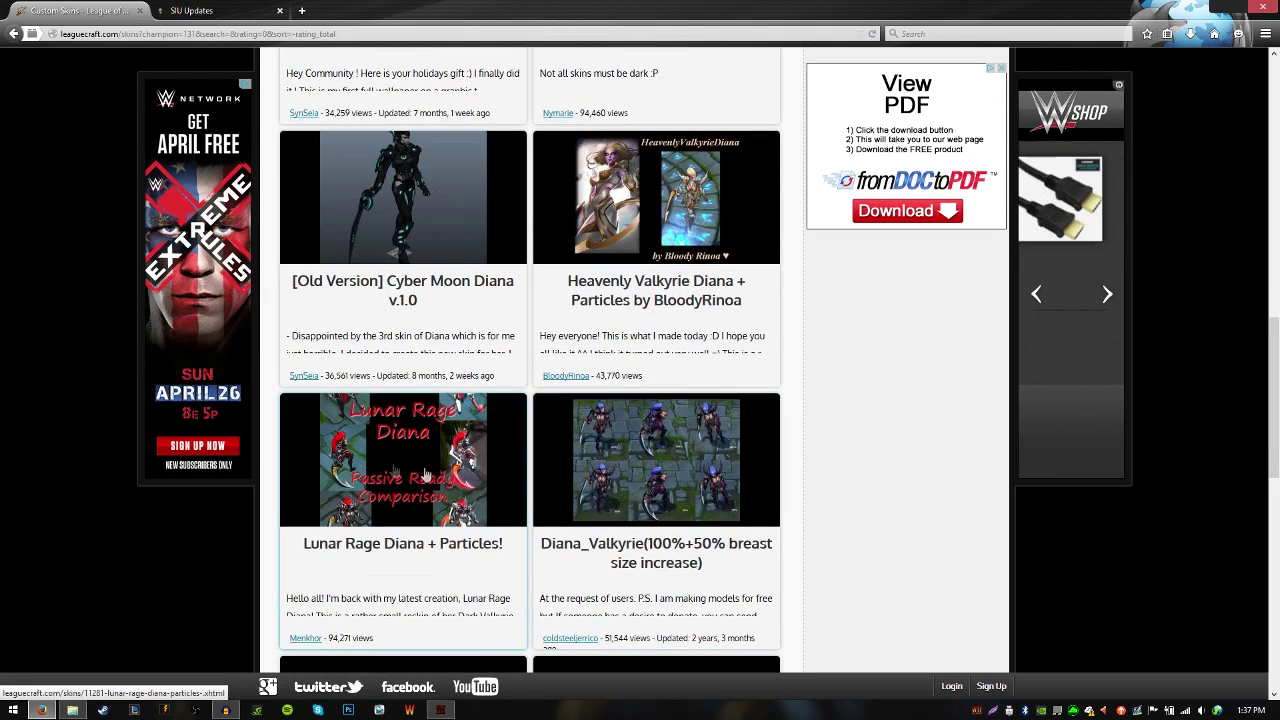
{"action": "scroll", "coordinate": [655, 450], "scroll_direction": "up", "scroll_amount": 6}
{"action": "scroll", "coordinate": [659, 431], "scroll_direction": "down", "scroll_amount": 2}
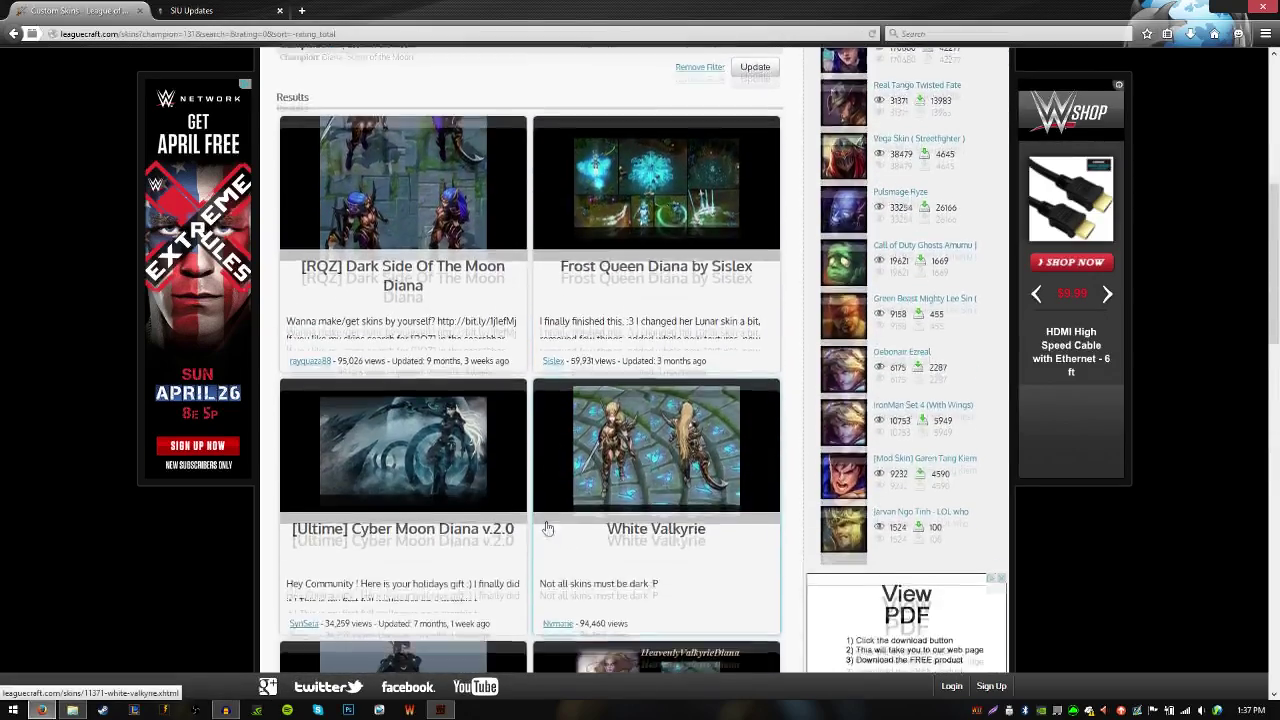
{"action": "left_click", "coordinate": [463, 418]}
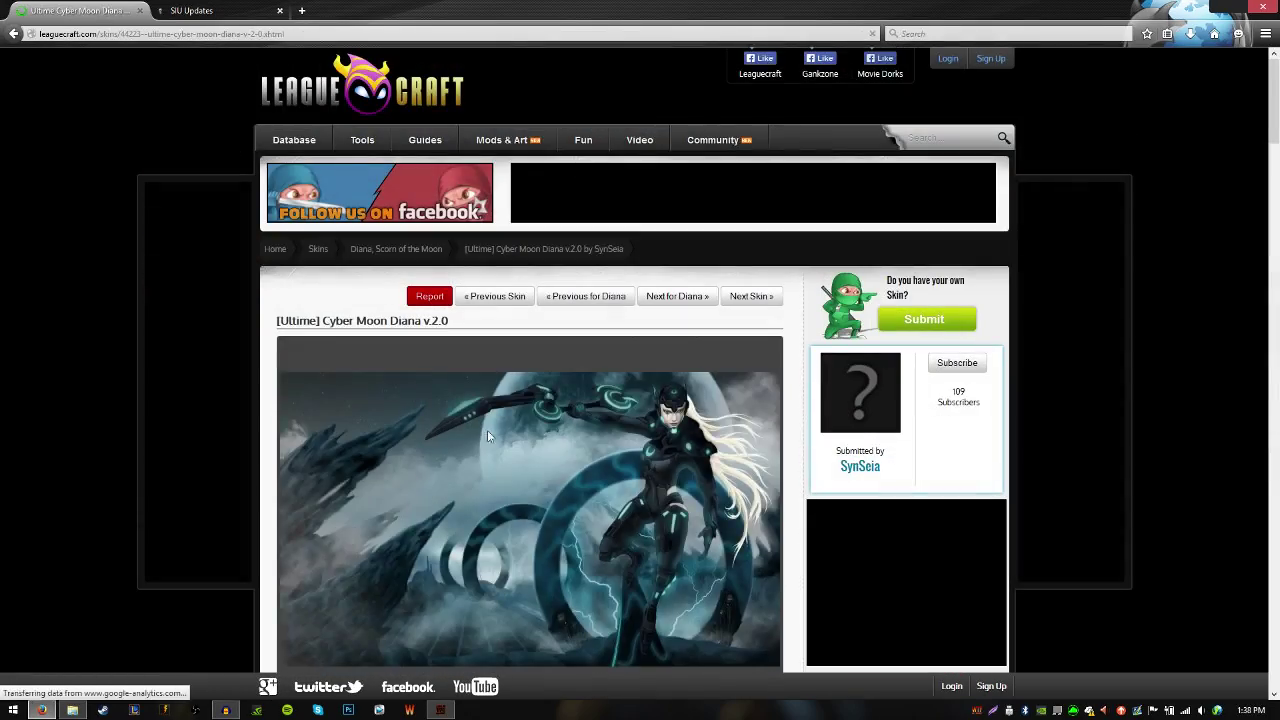
- Download the Cyber Moon Diana archive 44223.zip and save it into the LoL Skins folder
{"action": "scroll", "coordinate": [487, 430], "scroll_direction": "down", "scroll_amount": 3}
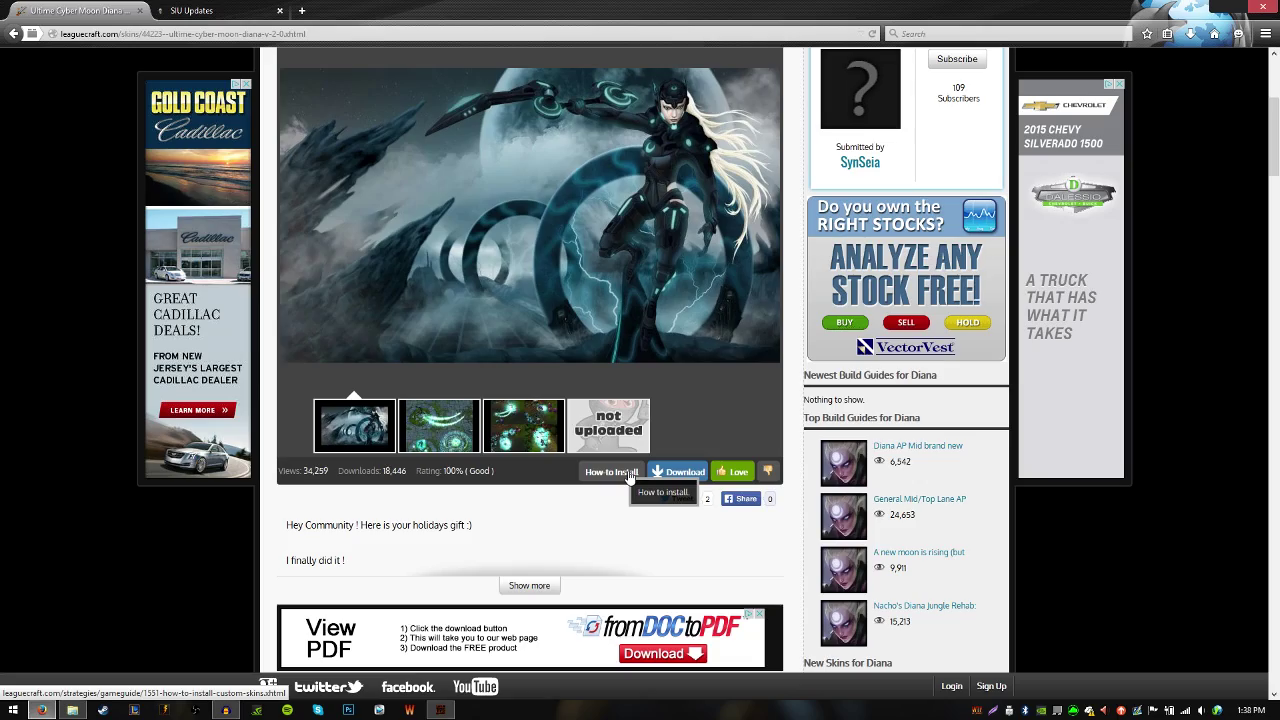
{"action": "scroll", "coordinate": [584, 480], "scroll_direction": "down", "scroll_amount": 4}
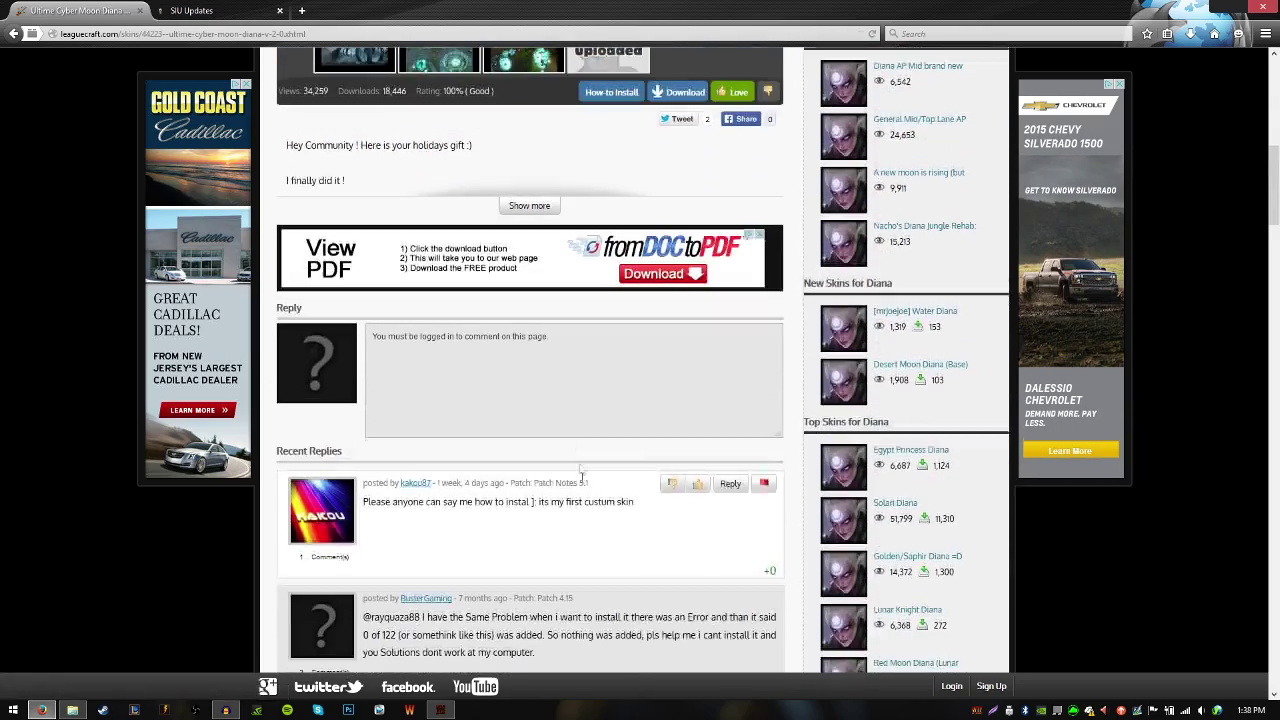
{"action": "scroll", "coordinate": [640, 370], "scroll_direction": "up", "scroll_amount": 5}
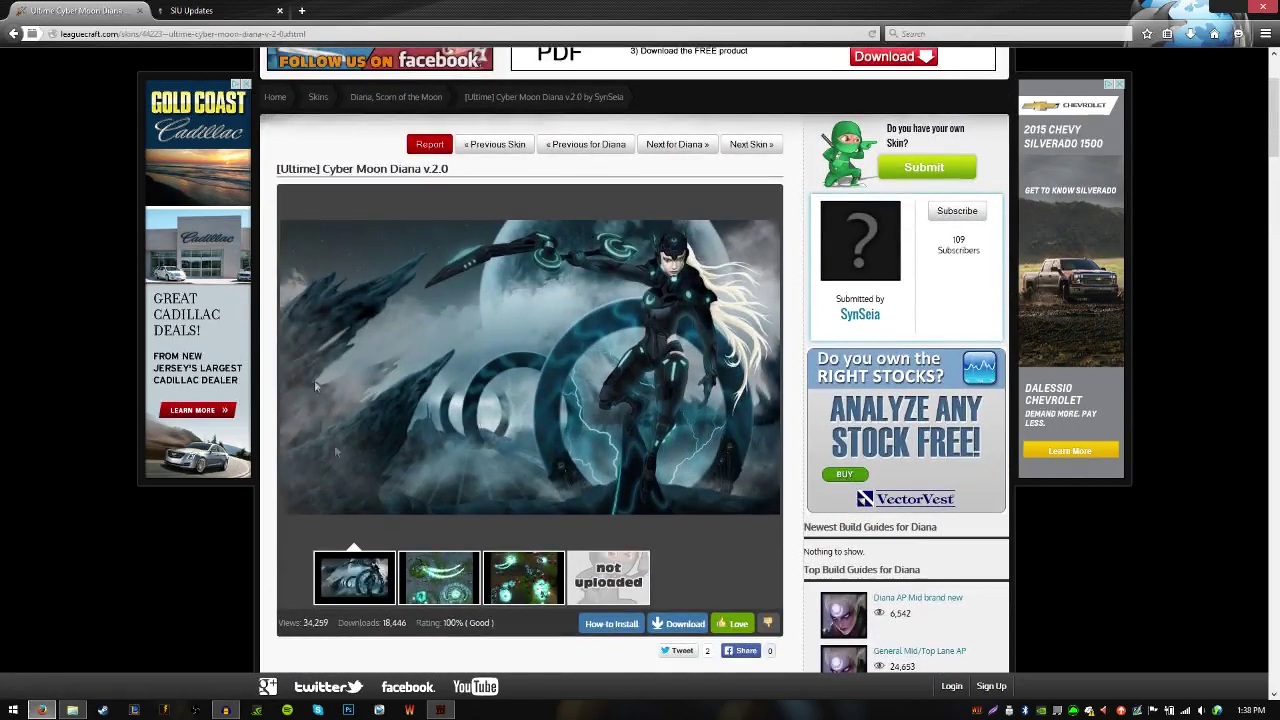
{"action": "scroll", "coordinate": [298, 323], "scroll_direction": "down", "scroll_amount": 2}
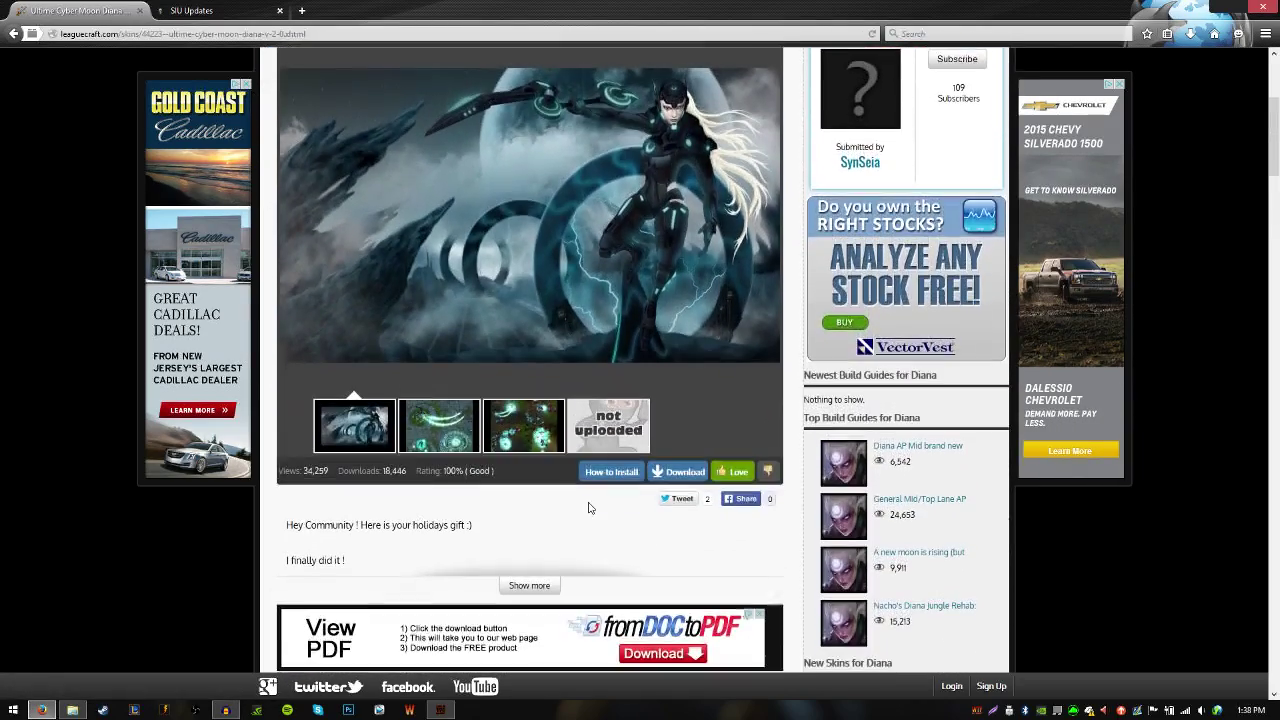
{"action": "left_click", "coordinate": [690, 482]}
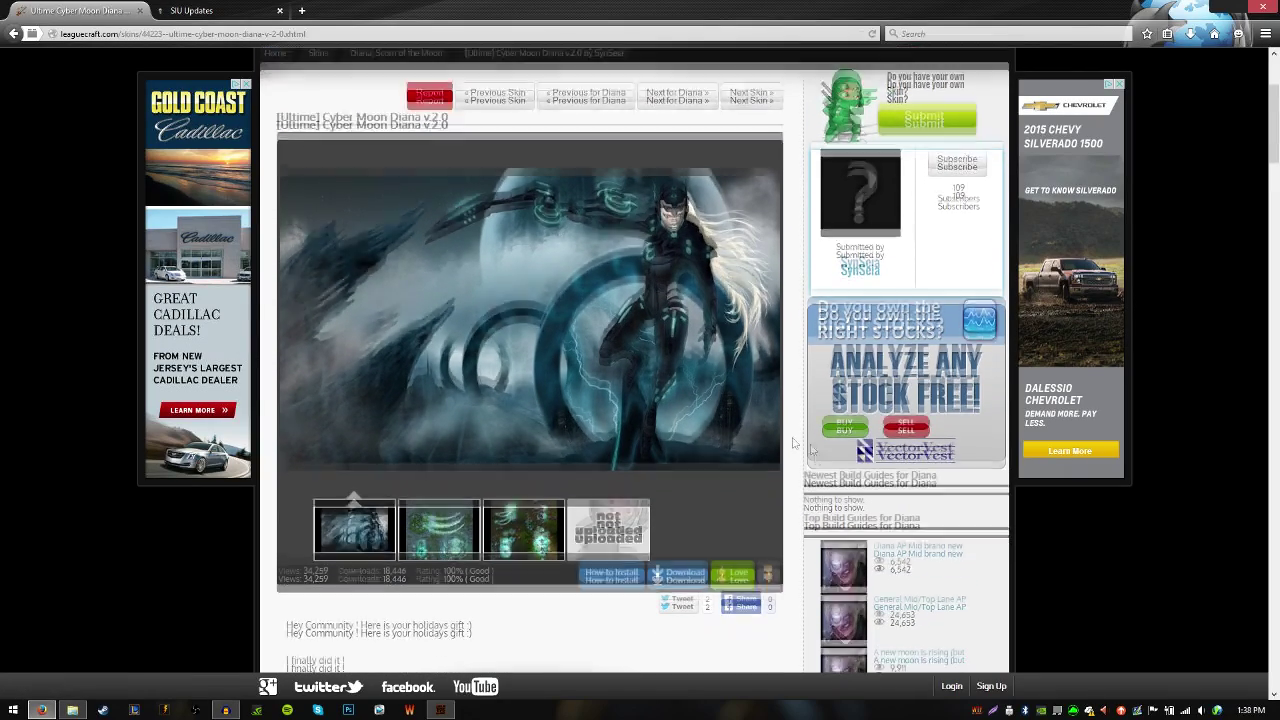
{"action": "left_click", "coordinate": [688, 553]}
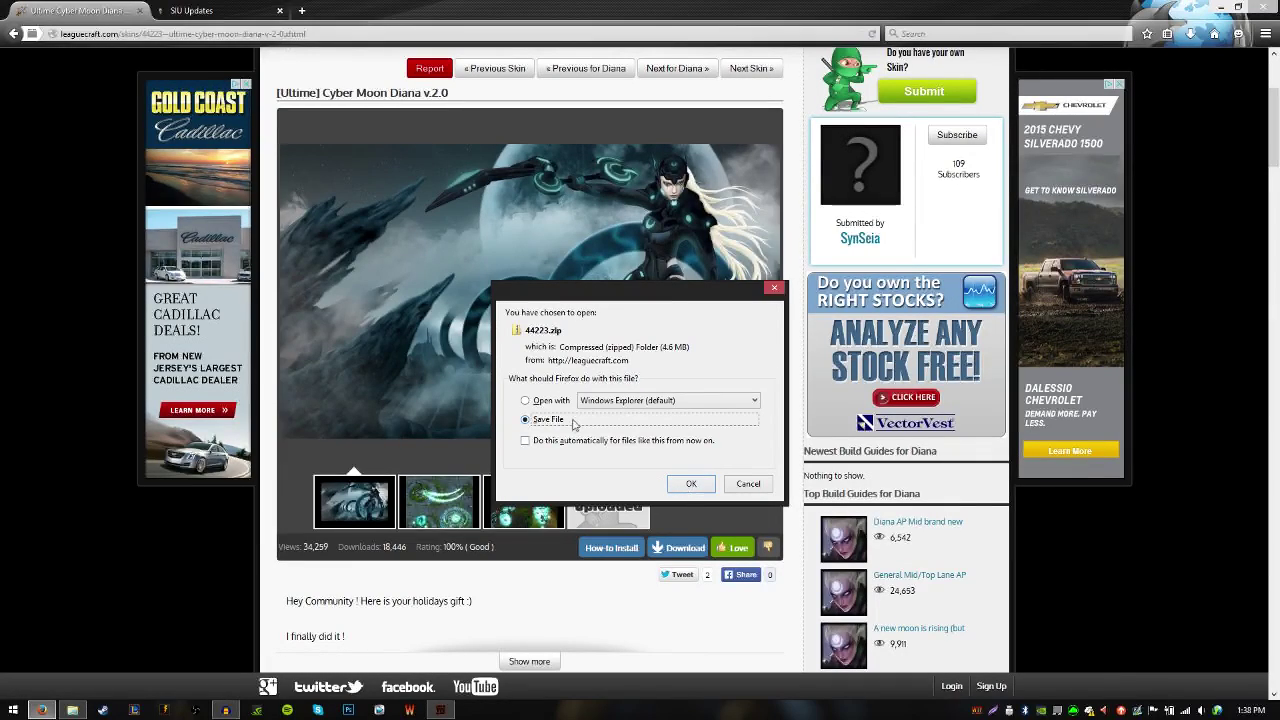
{"action": "left_click", "coordinate": [691, 486]}
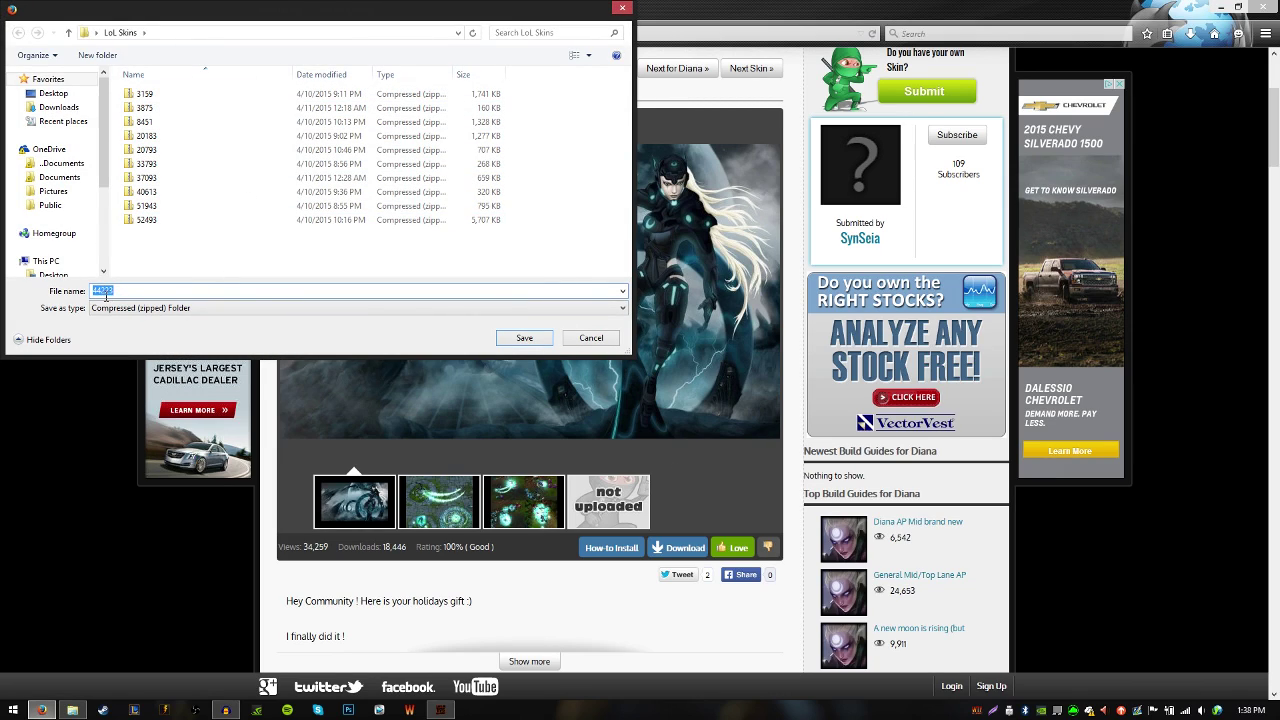
{"action": "left_click", "coordinate": [519, 343]}
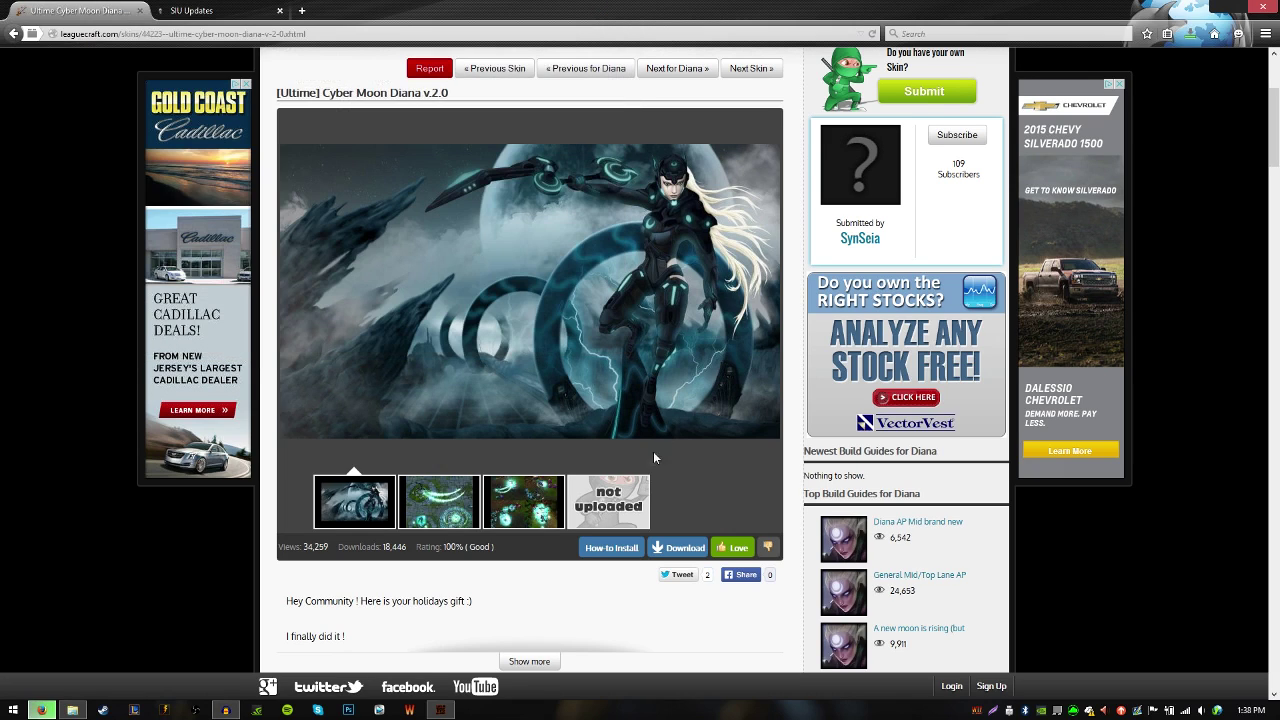
{"action": "left_click", "coordinate": [1222, 8]}
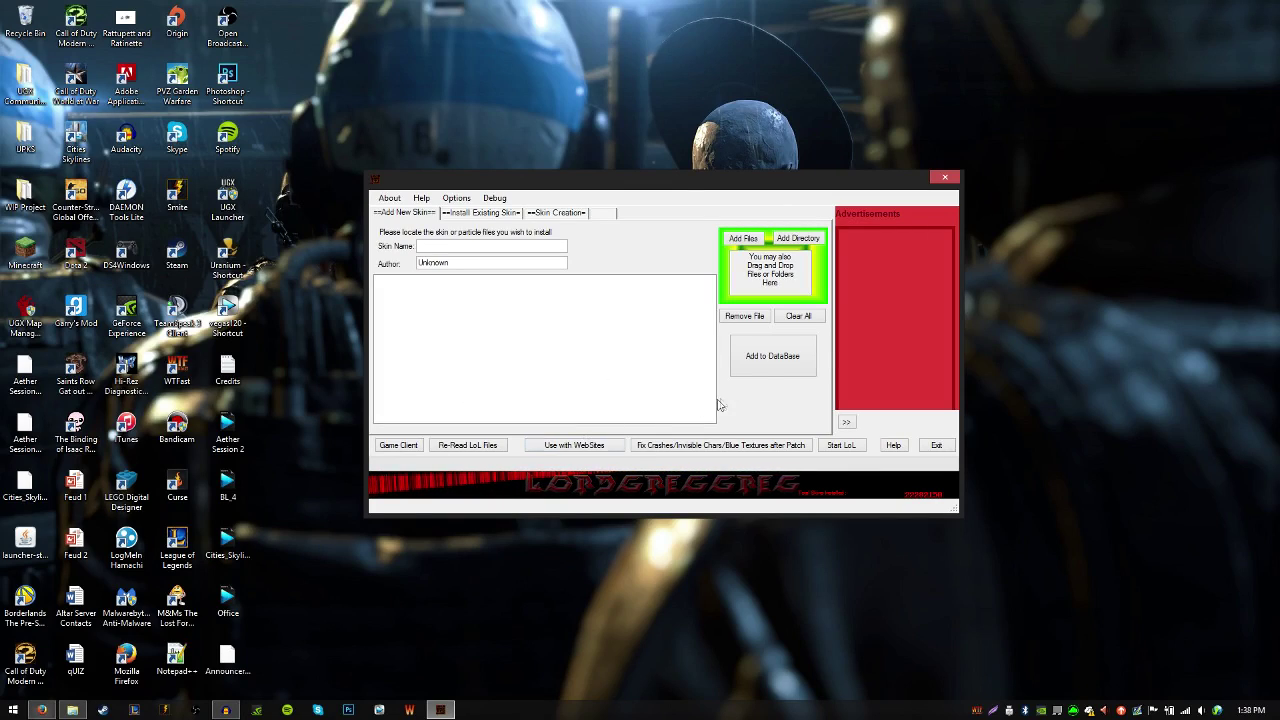
- Load the 44223 skin archive from the LoL Skins folder into the installer
{"action": "left_click", "coordinate": [746, 241]}
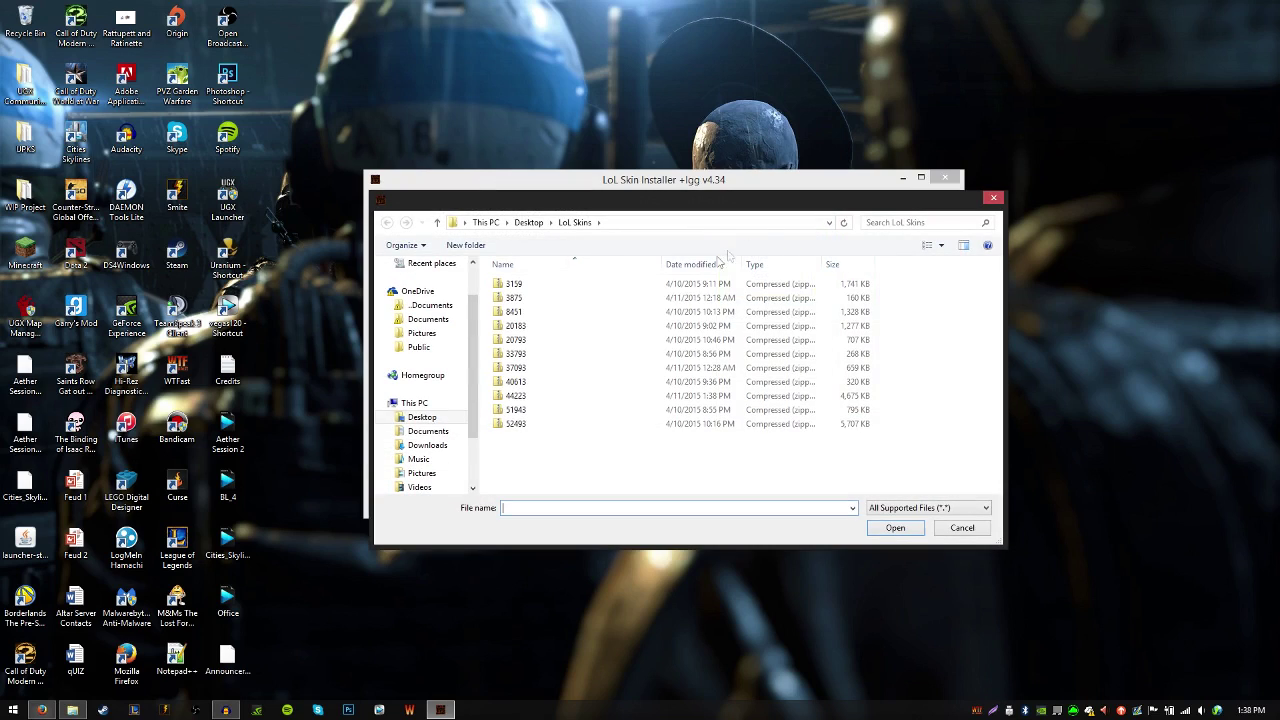
{"action": "double_click", "coordinate": [516, 397]}
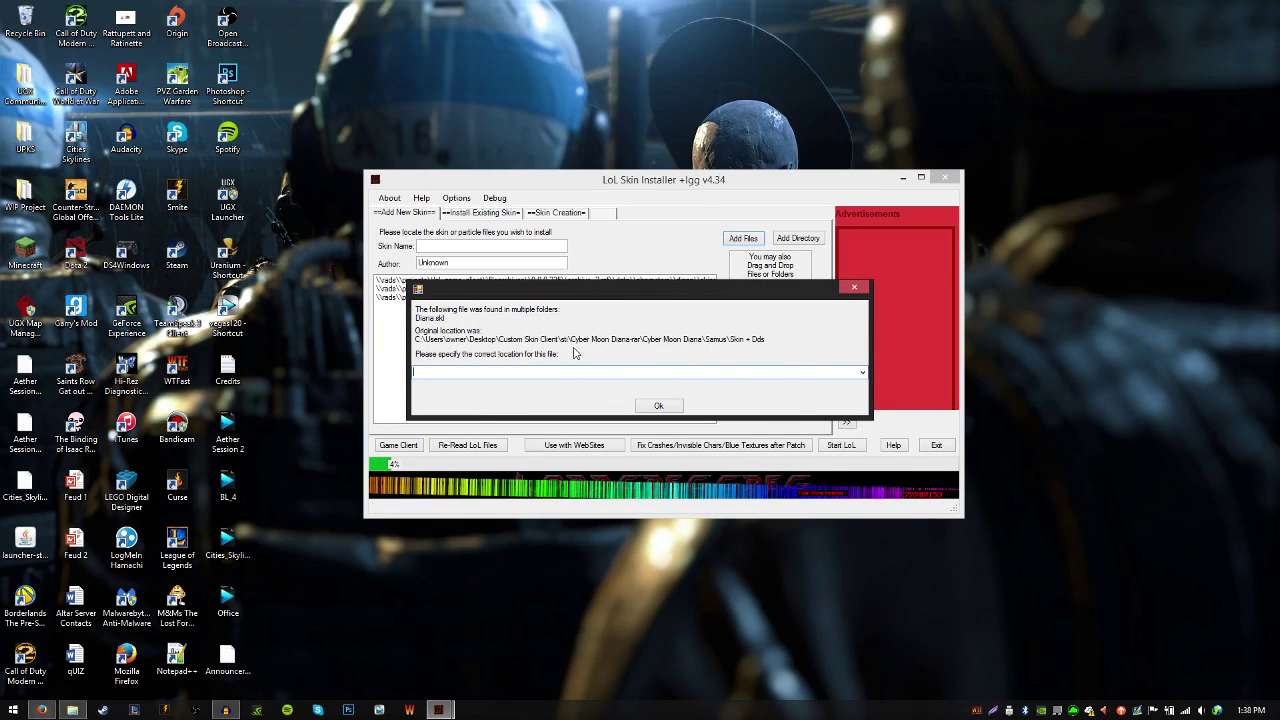
- Accept the suggested location for each of the five duplicated Diana files
{"action": "left_click", "coordinate": [648, 407]}
{"action": "left_click", "coordinate": [652, 407]}
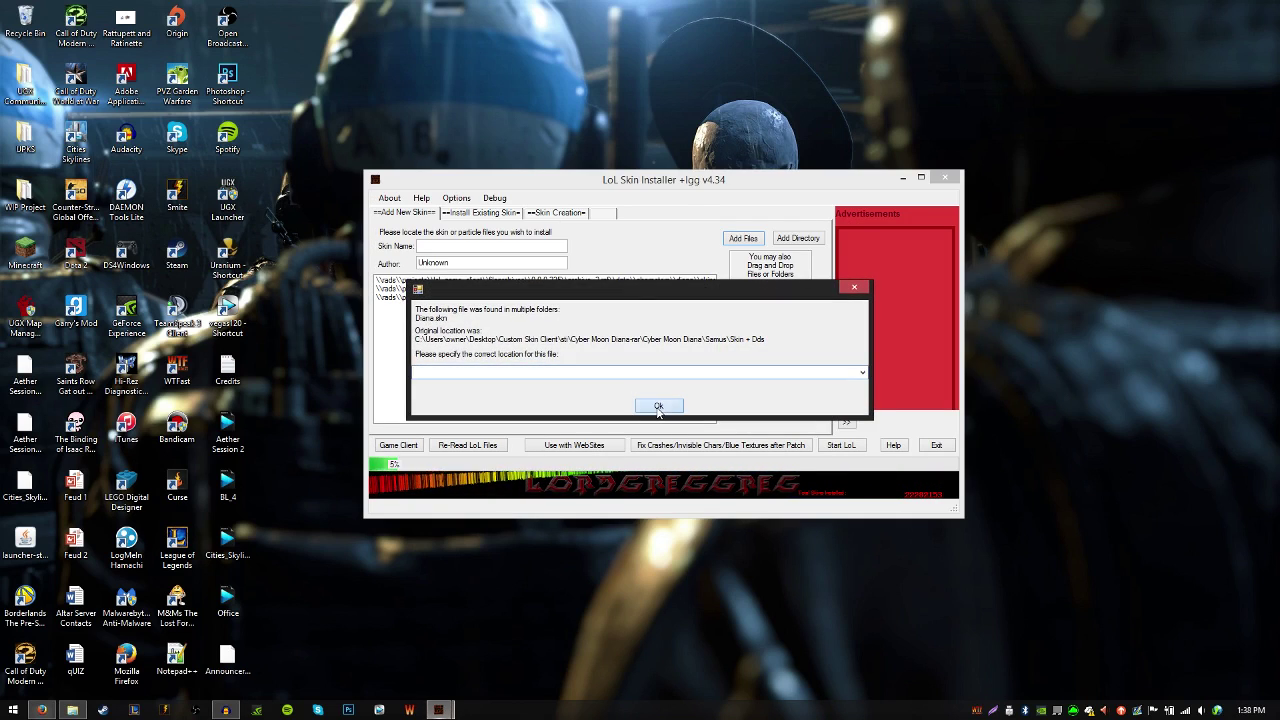
{"action": "left_click", "coordinate": [656, 407]}
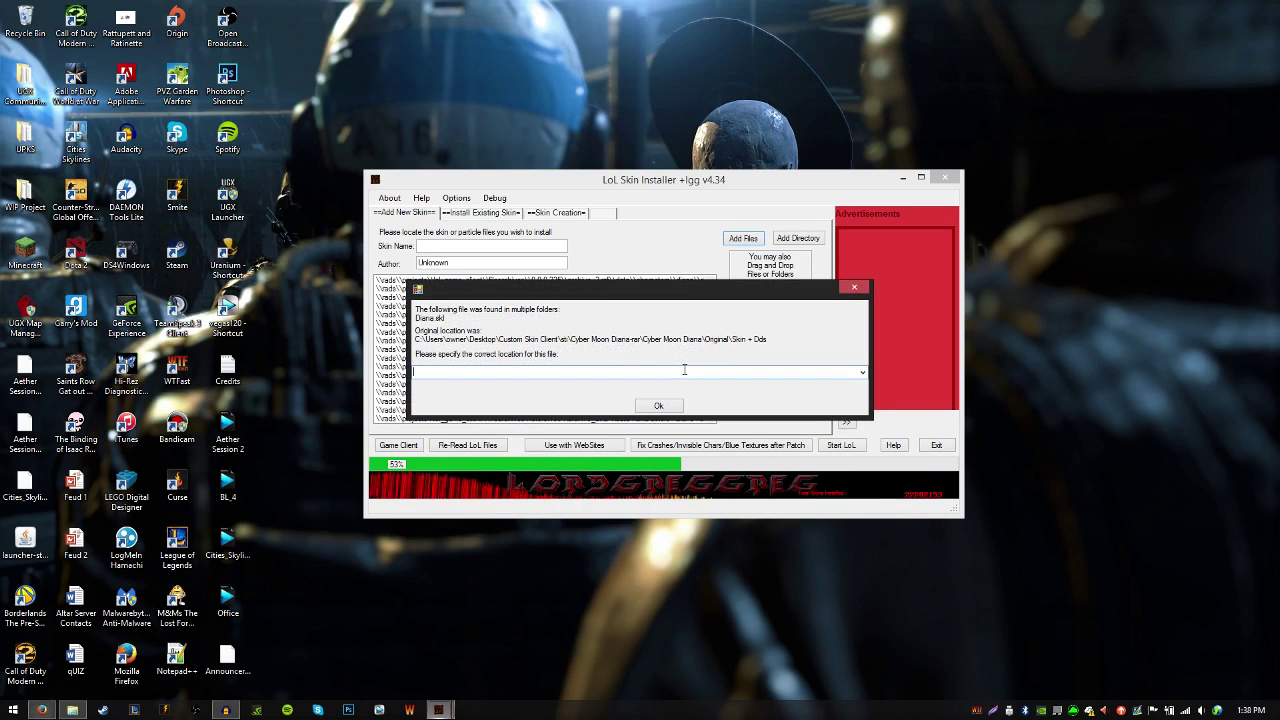
{"action": "left_click", "coordinate": [649, 409]}
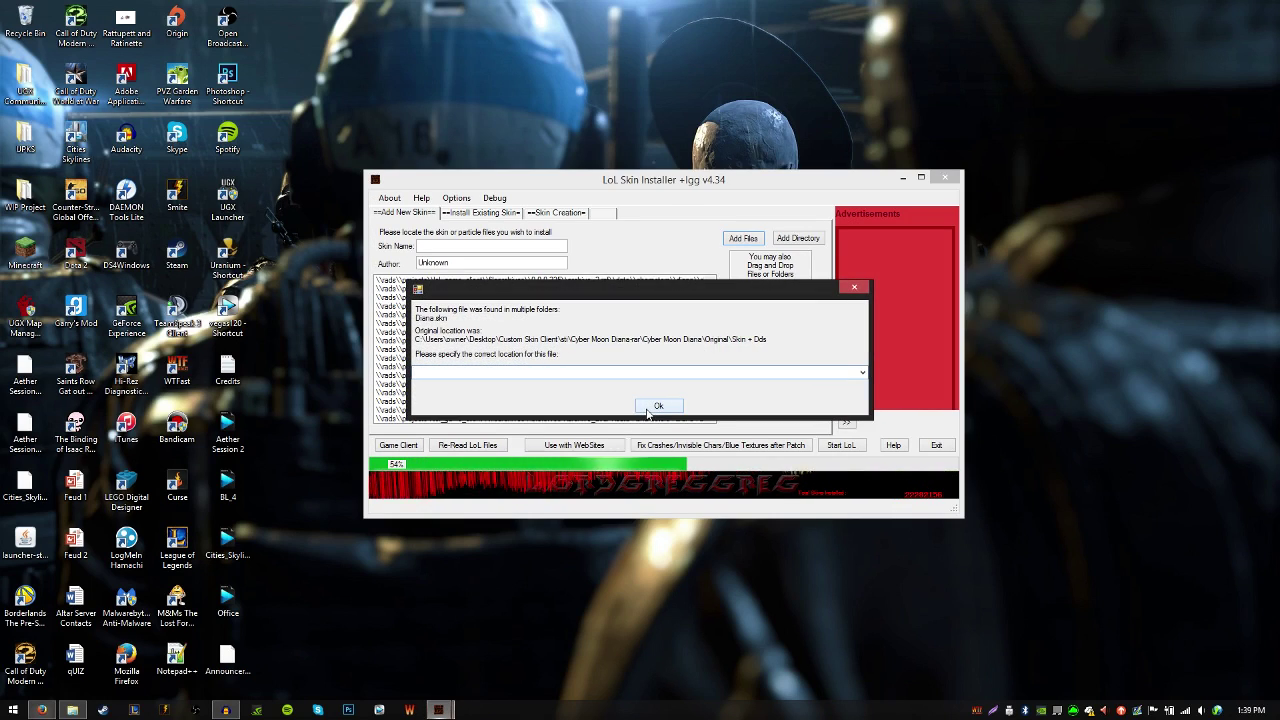
{"action": "left_click", "coordinate": [649, 409]}
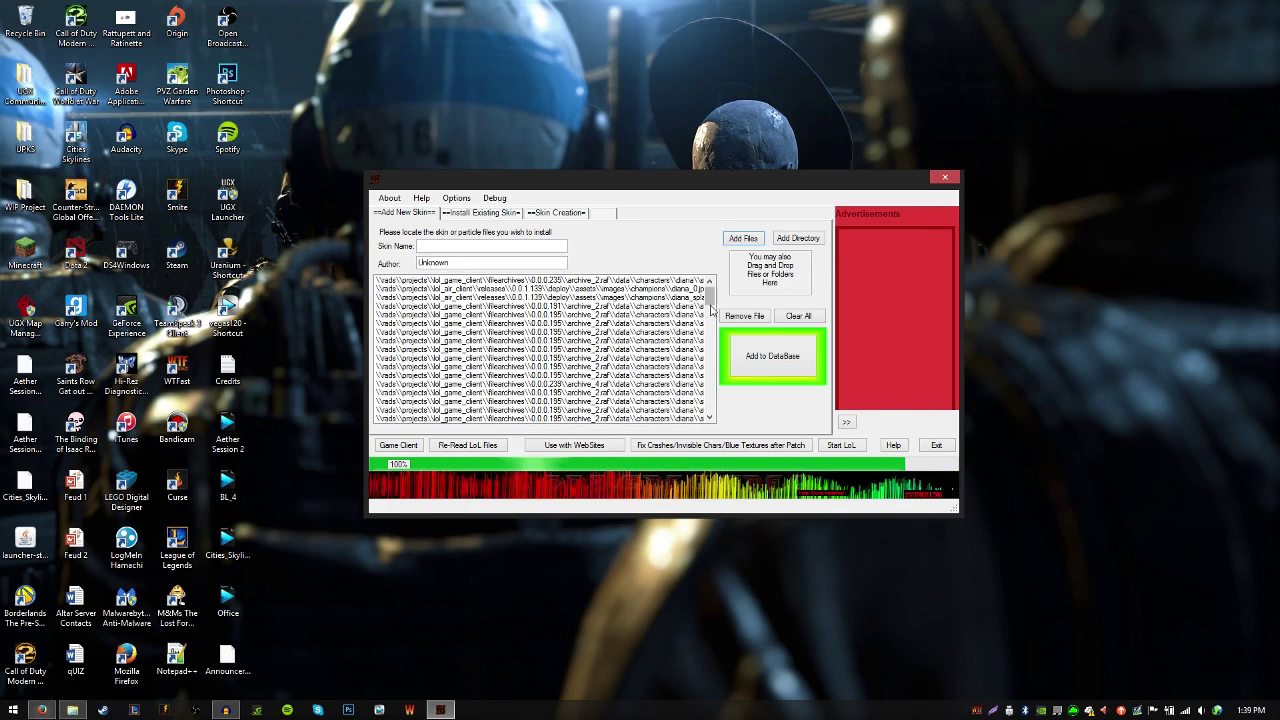
- Review the loaded file list and send the files to the skin database
{"action": "scroll", "coordinate": [712, 310], "scroll_direction": "down", "scroll_amount": 1}
{"action": "scroll", "coordinate": [712, 310], "scroll_direction": "down", "scroll_amount": 1}
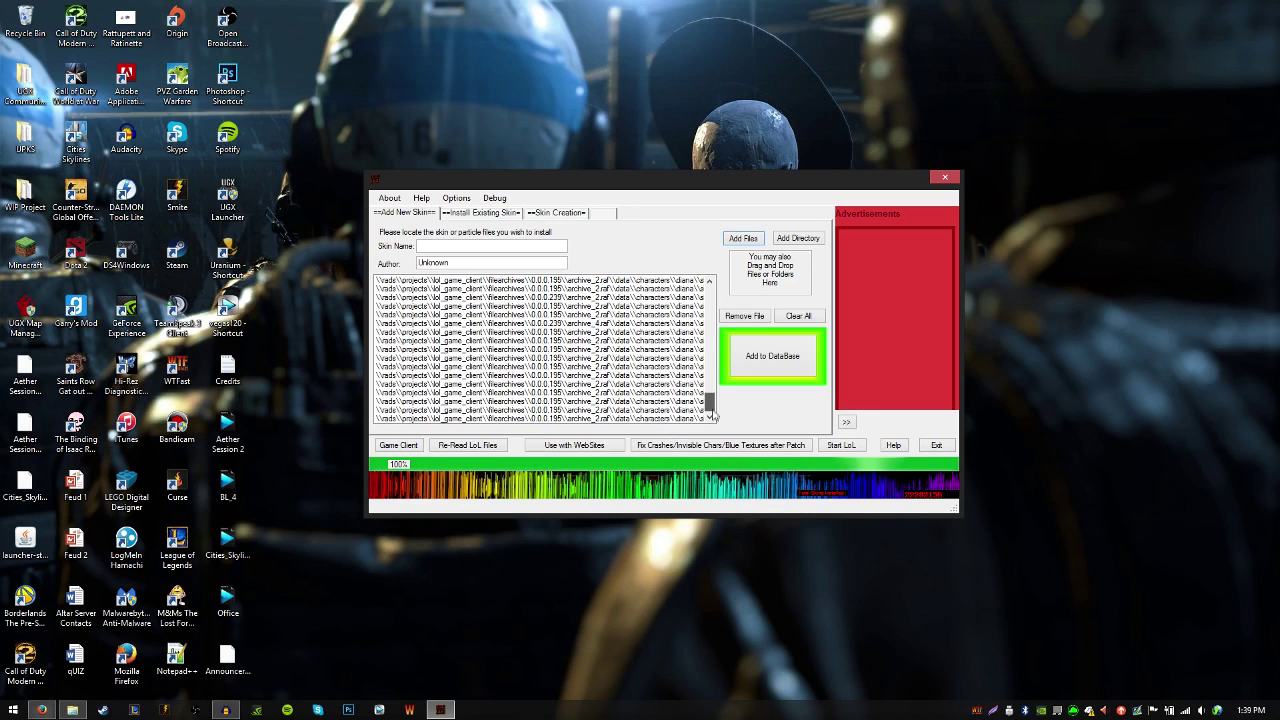
{"action": "scroll", "coordinate": [708, 292], "scroll_direction": "up", "scroll_amount": 2}
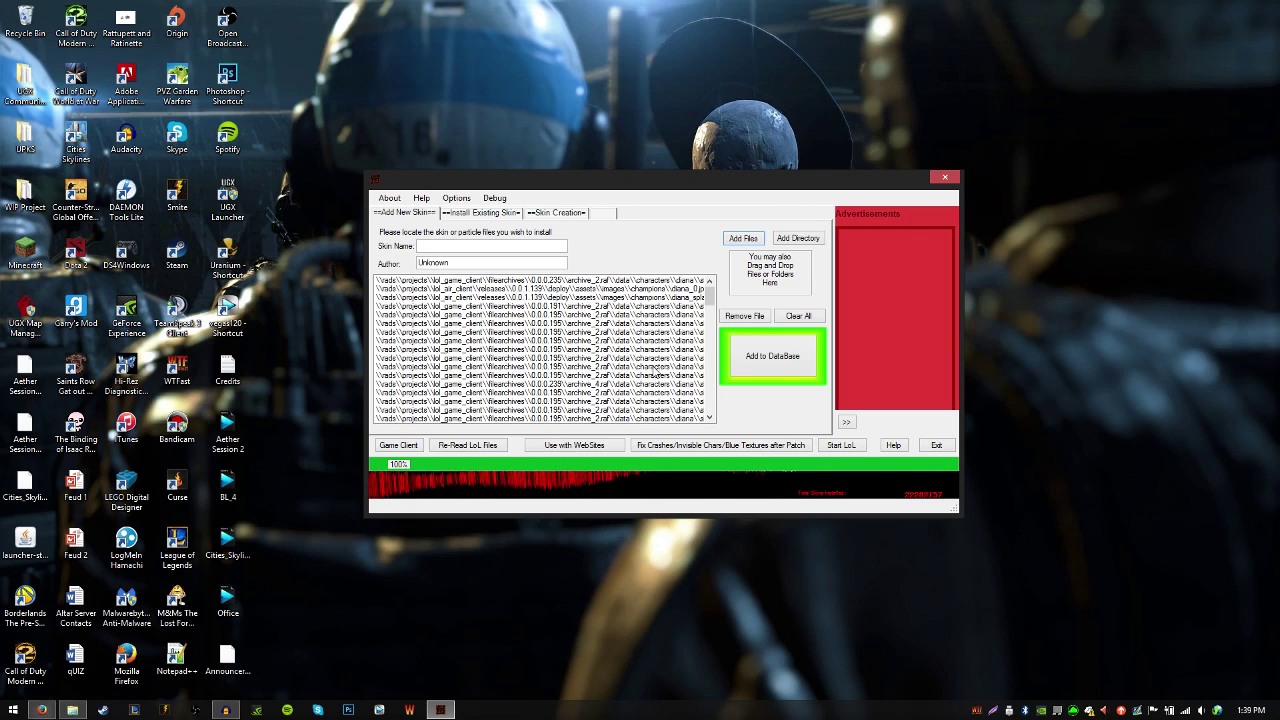
{"action": "left_click", "coordinate": [760, 357]}
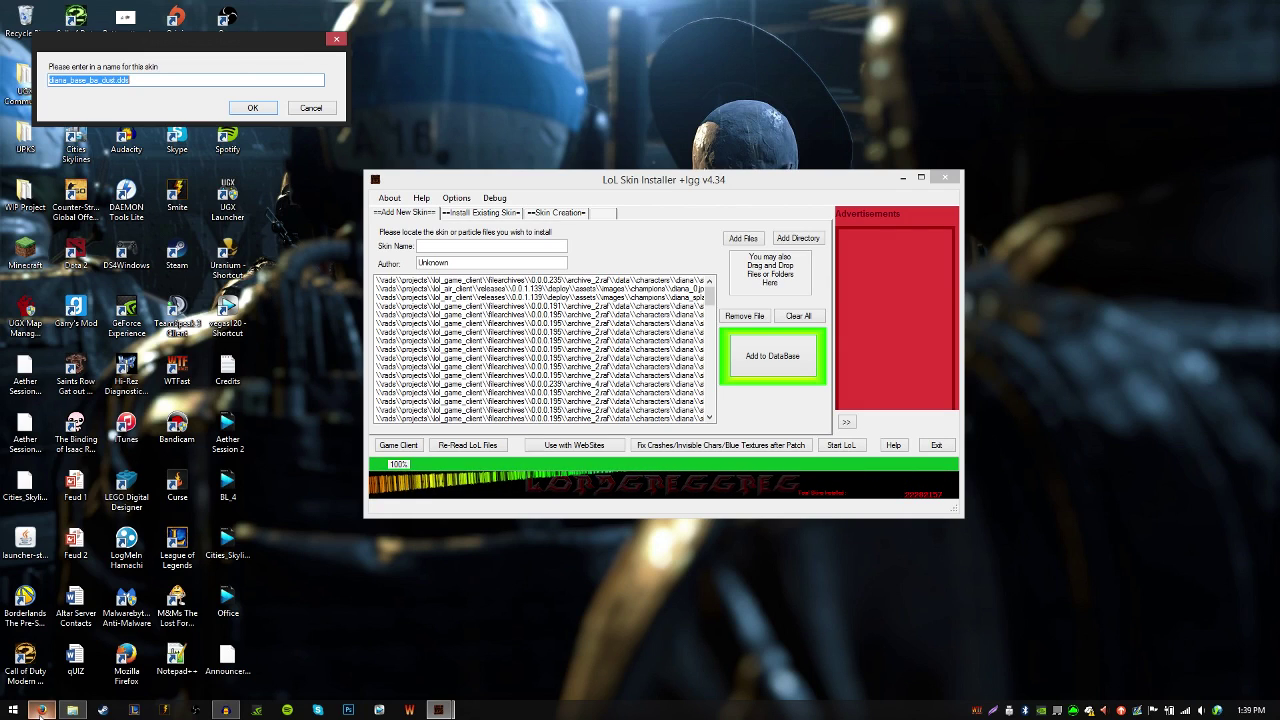
- Name the new skin 'Cyber Moon Diana' and confirm it
{"action": "left_click", "coordinate": [41, 710]}
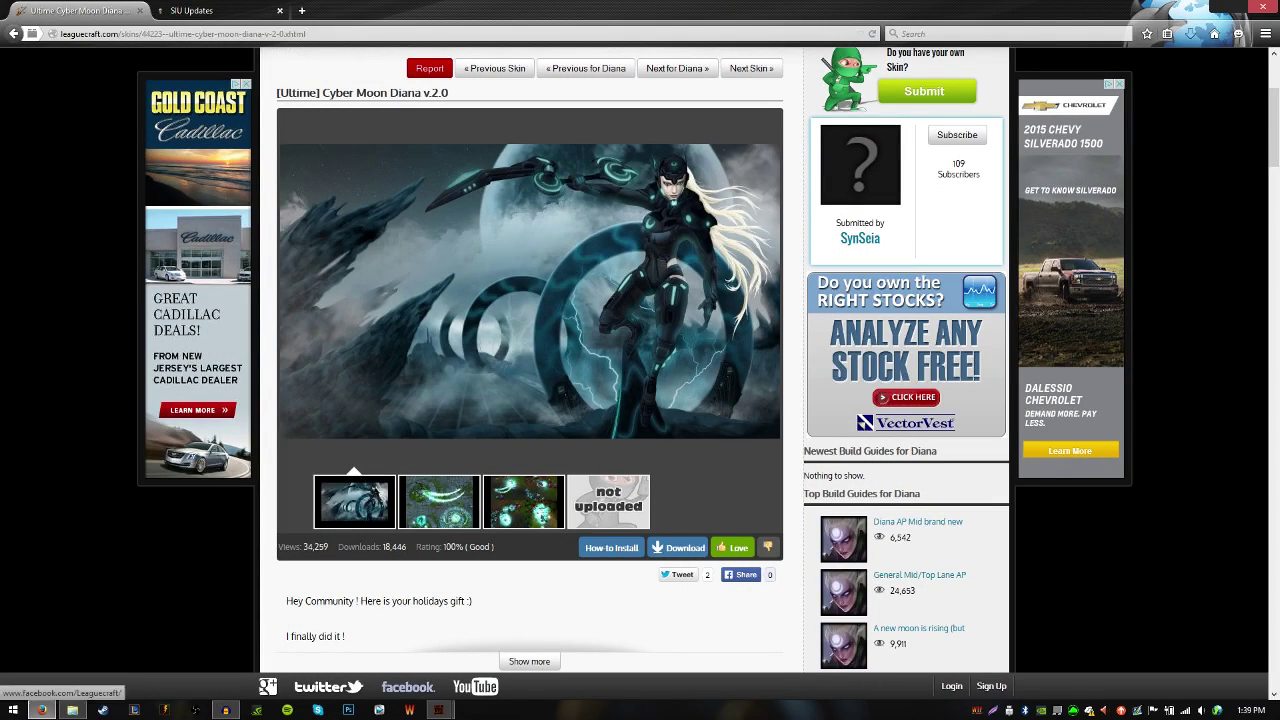
{"action": "mouse_move", "coordinate": [438, 709]}
{"action": "left_click", "coordinate": [494, 654]}
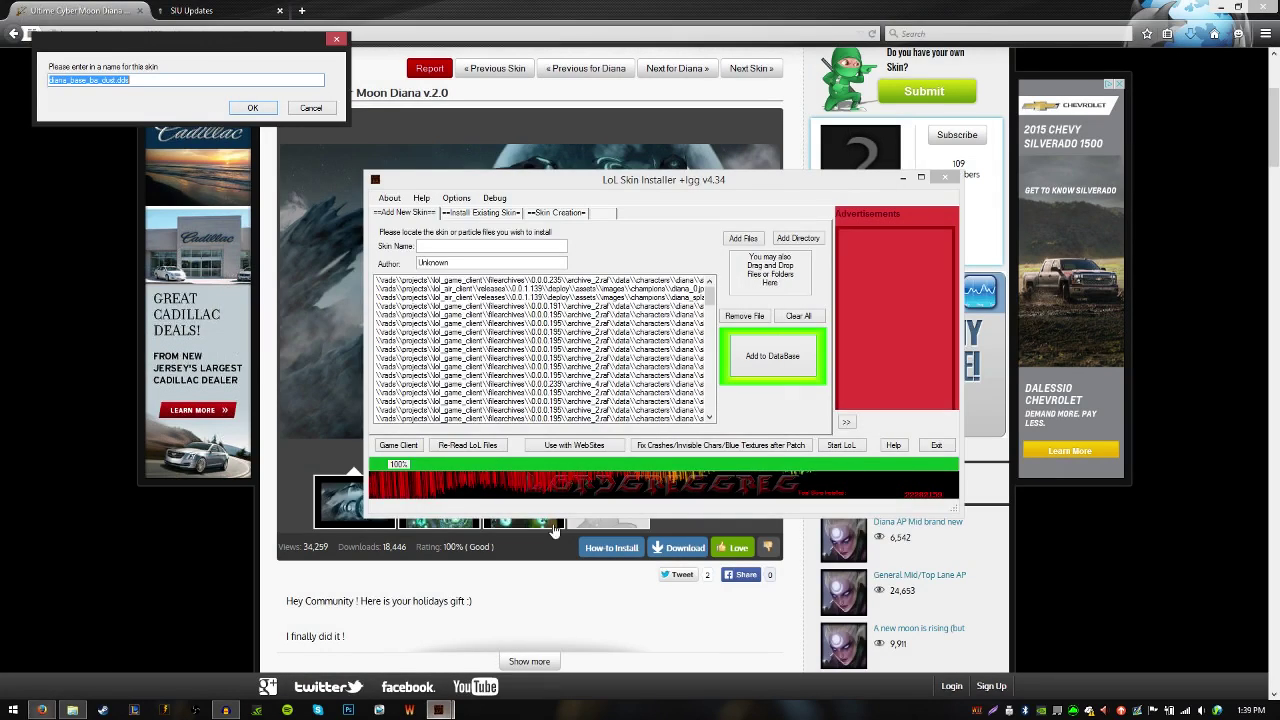
{"action": "type", "text": "Cy"}
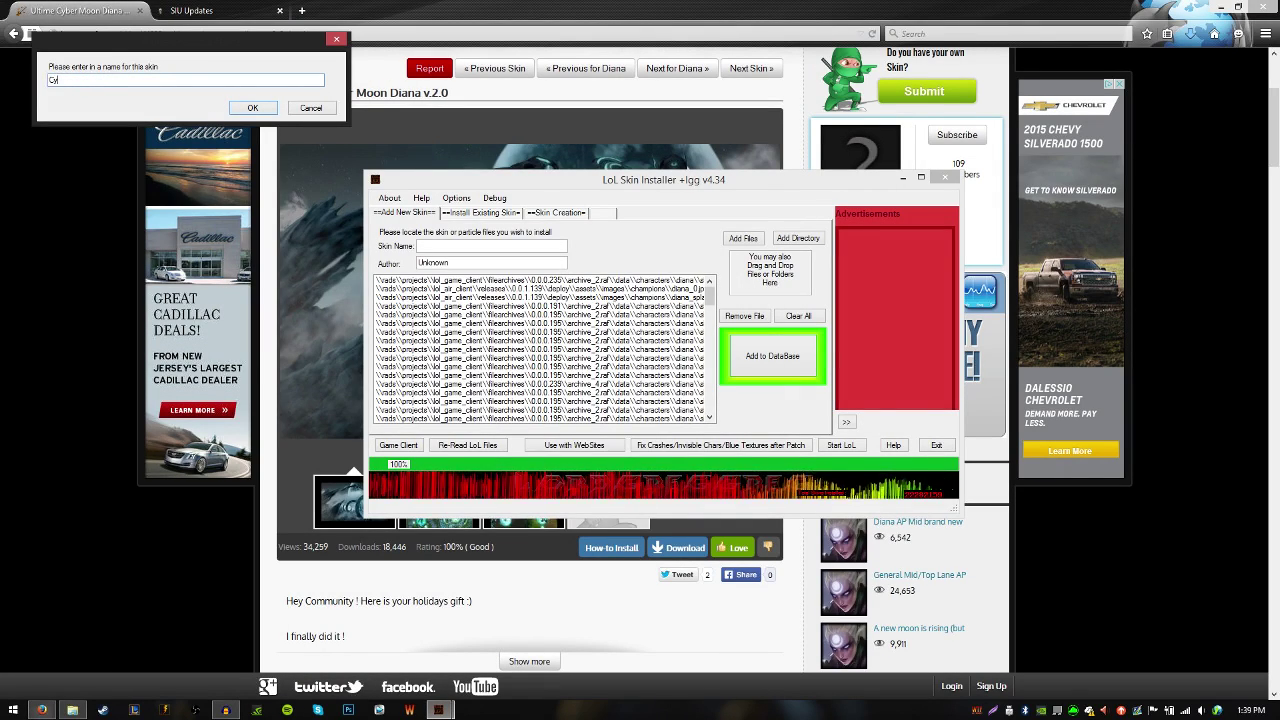
{"action": "type", "text": "ber Moon Diana"}
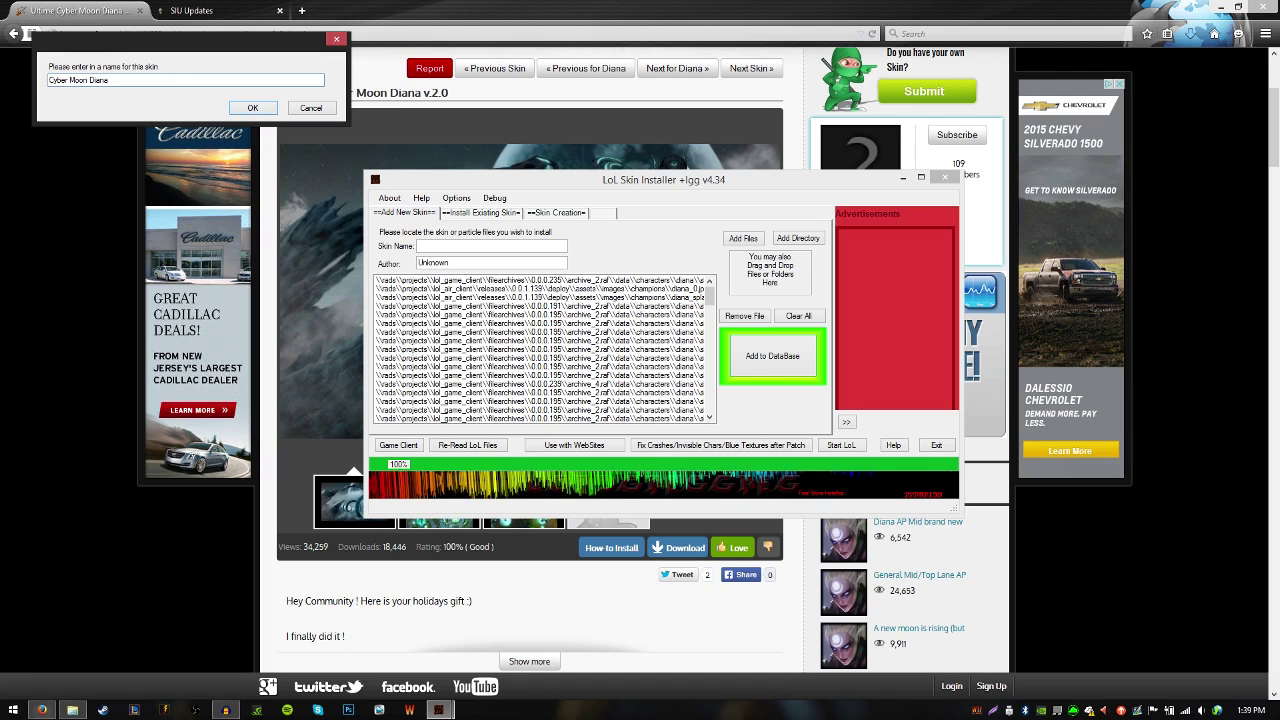
{"action": "key", "text": "Return"}
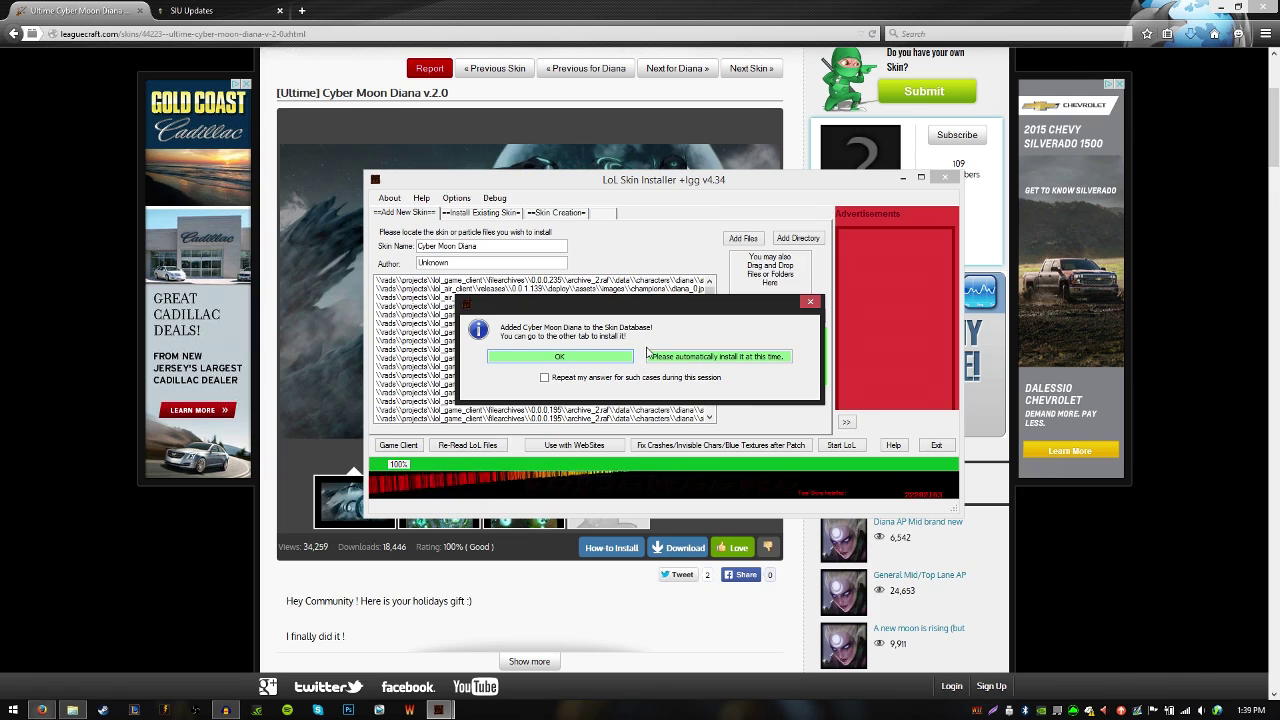
- Dismiss the confirmation and return to the list of installable skins
{"action": "left_click", "coordinate": [561, 357]}
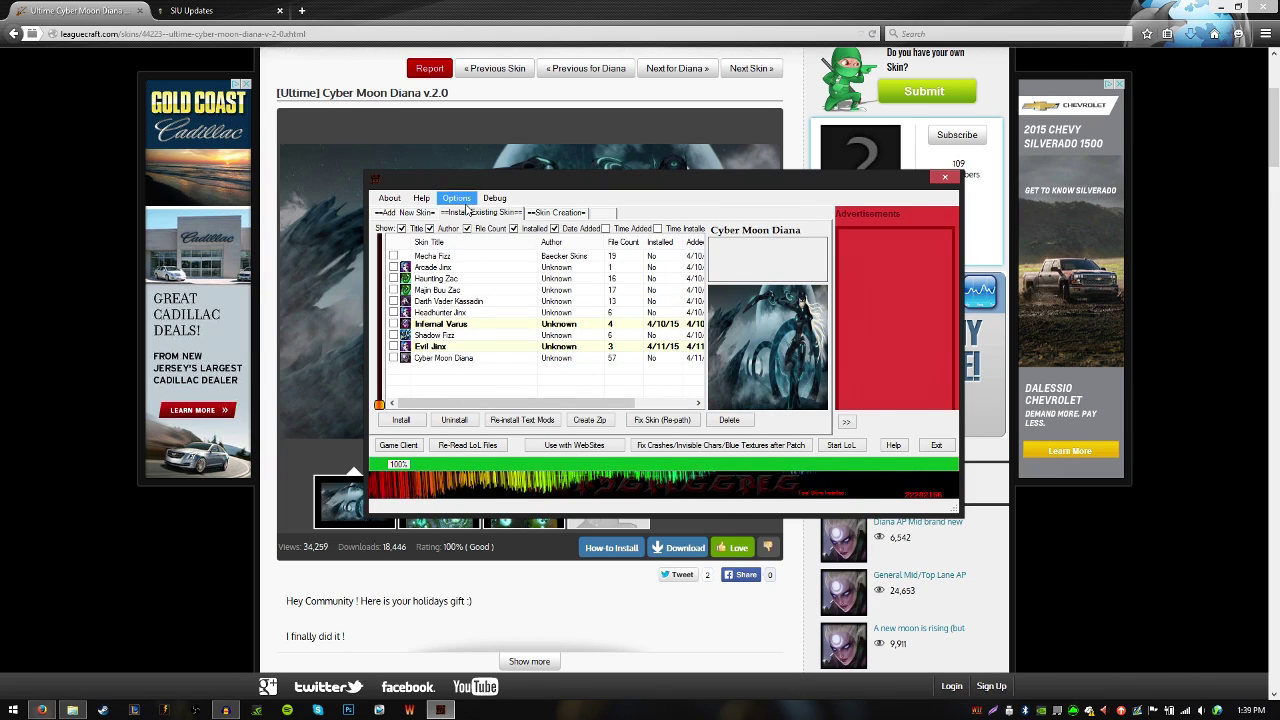
{"action": "left_click", "coordinate": [428, 213]}
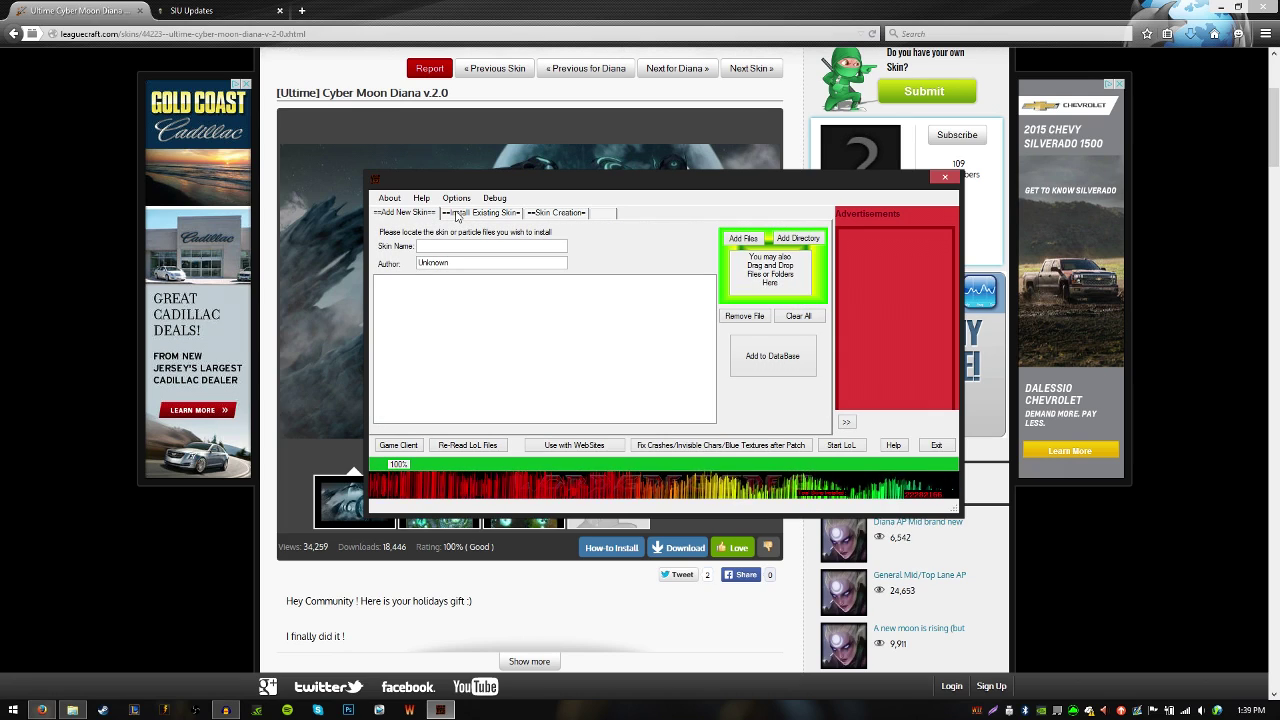
{"action": "left_click", "coordinate": [458, 213]}
{"action": "left_click", "coordinate": [1224, 7]}
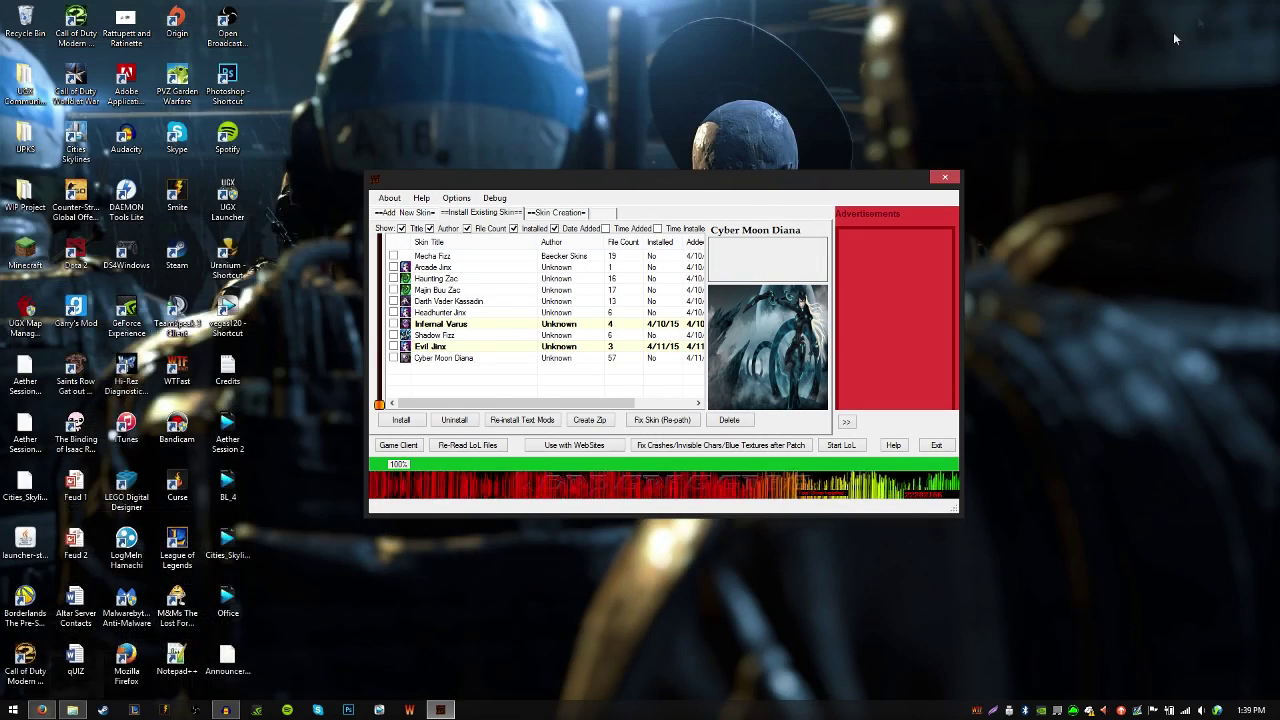
- Preview Mecha Fizz, Haunting Zac, Arcade Jinx, Majin Buu Zac, Darth Vader Kassadin, Evil Jinx and Shadow Fizz
{"action": "left_click", "coordinate": [438, 256]}
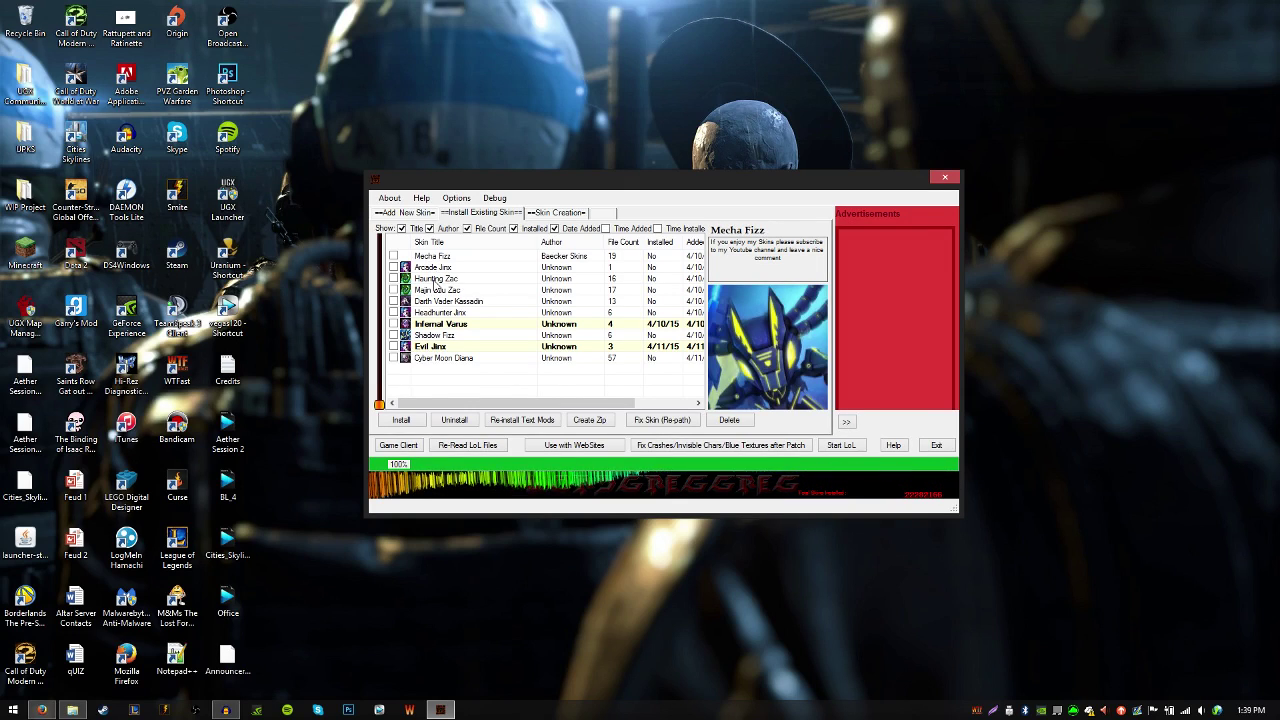
{"action": "left_click", "coordinate": [435, 279]}
{"action": "left_click", "coordinate": [422, 268]}
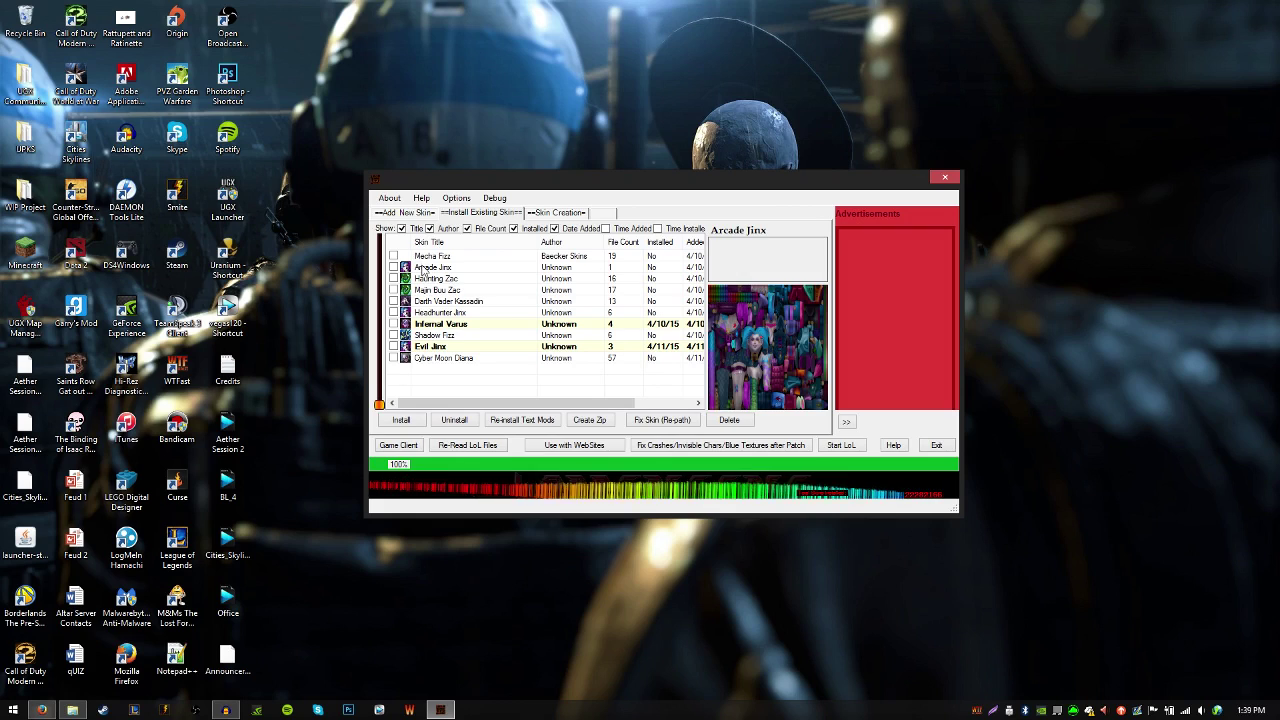
{"action": "left_click", "coordinate": [442, 290]}
{"action": "left_click", "coordinate": [448, 301]}
{"action": "left_click", "coordinate": [425, 257]}
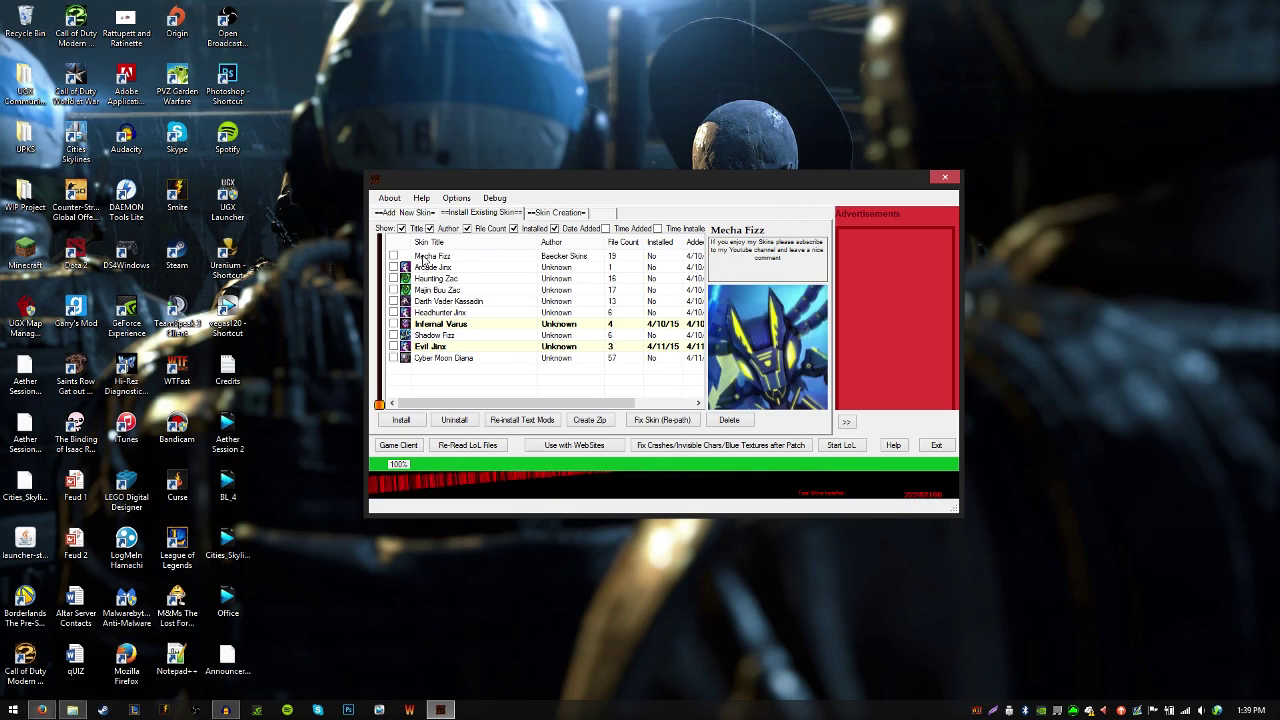
{"action": "left_click", "coordinate": [445, 346]}
{"action": "left_click", "coordinate": [440, 335]}
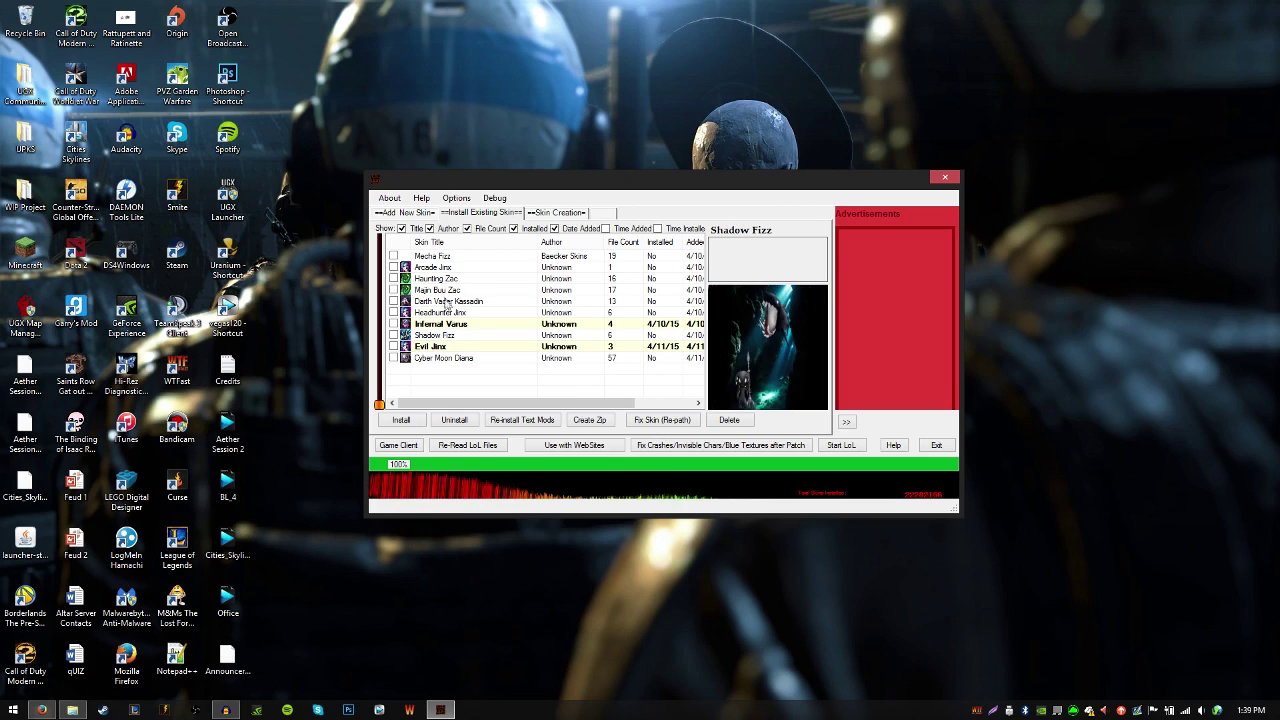
{"action": "left_click", "coordinate": [435, 268]}
{"action": "left_click", "coordinate": [430, 257]}
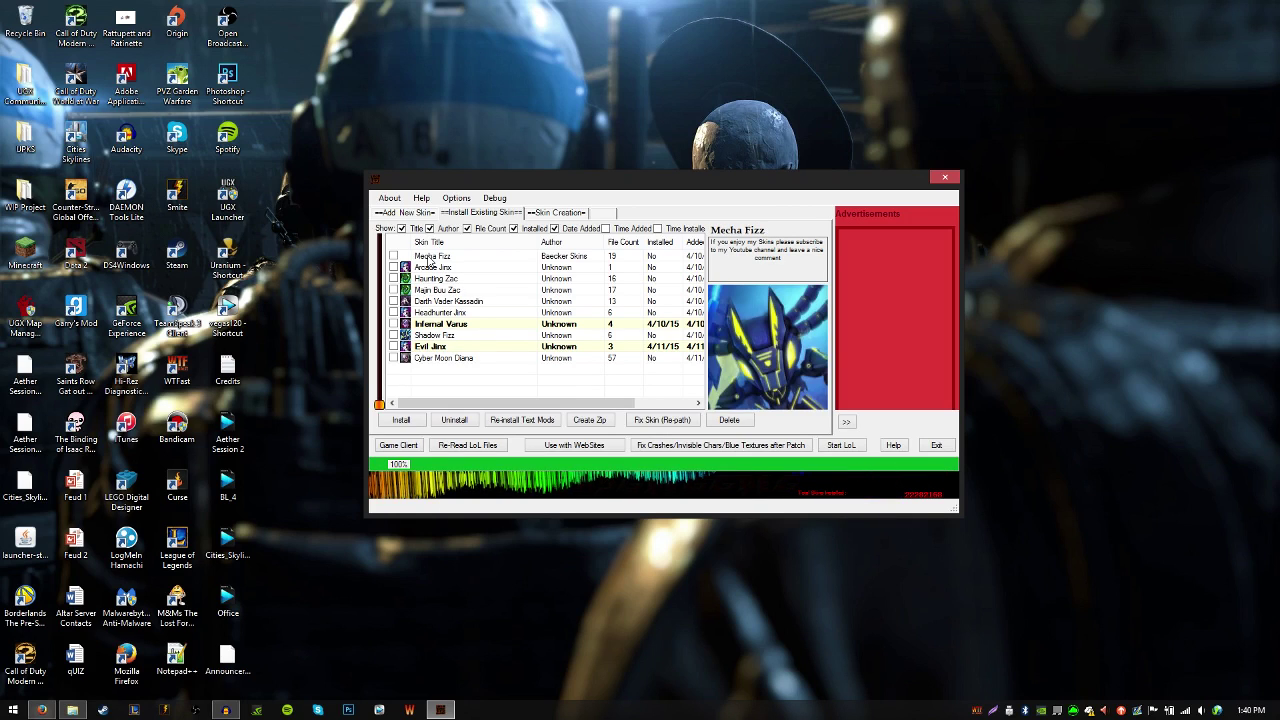
- Preview Infernal Varus, Darth Vader Kassadin and Evil Jinx, then tick Cyber Moon Diana
{"action": "left_click", "coordinate": [446, 325]}
{"action": "left_click", "coordinate": [437, 302]}
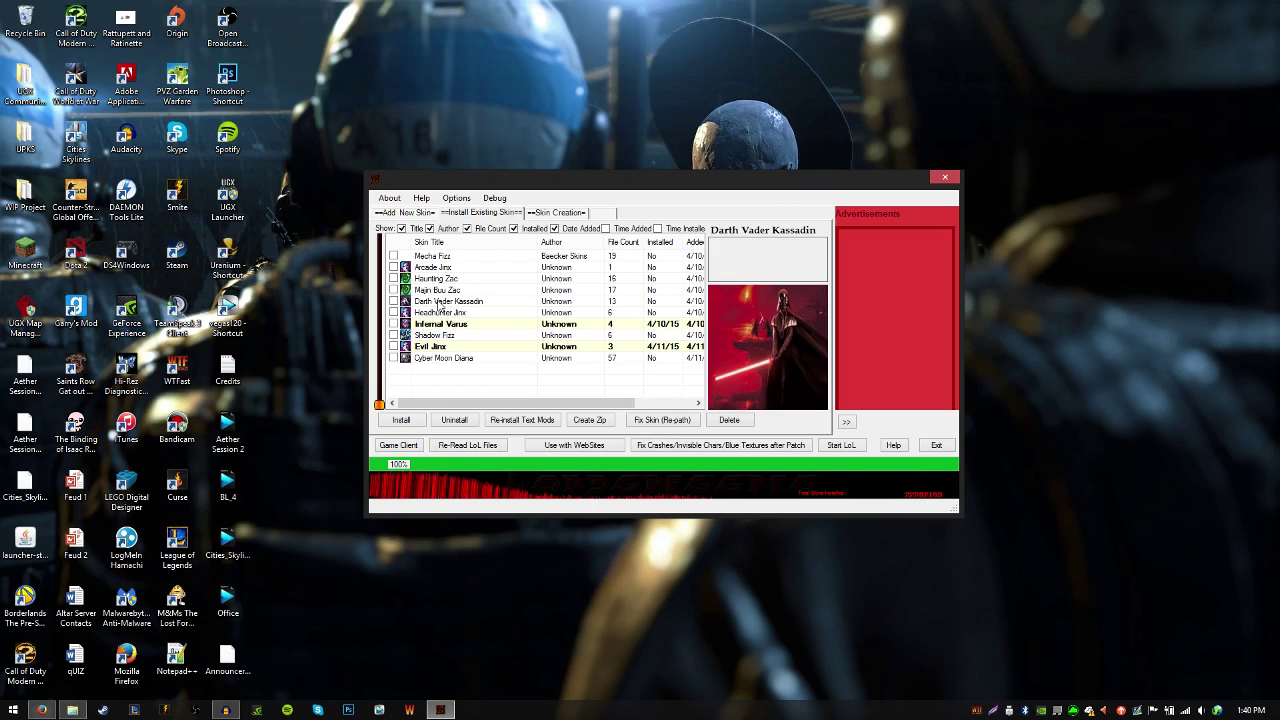
{"action": "left_click", "coordinate": [440, 347]}
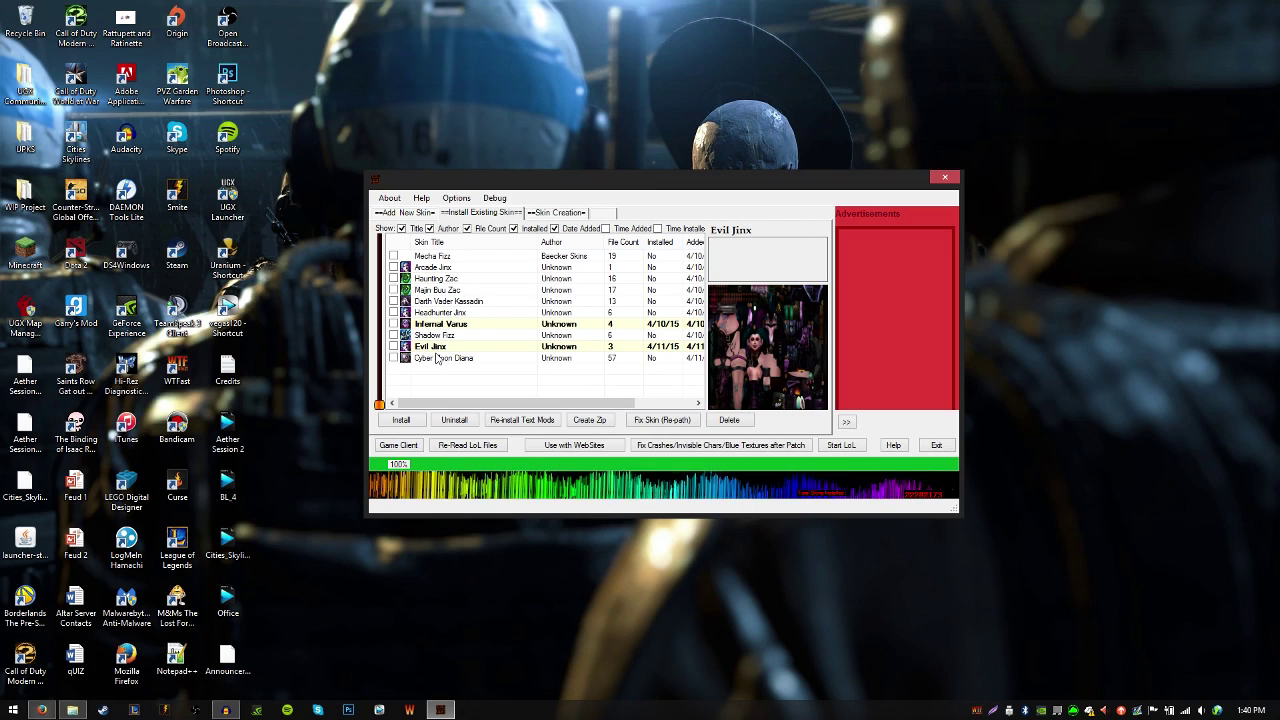
{"action": "left_click", "coordinate": [437, 359]}
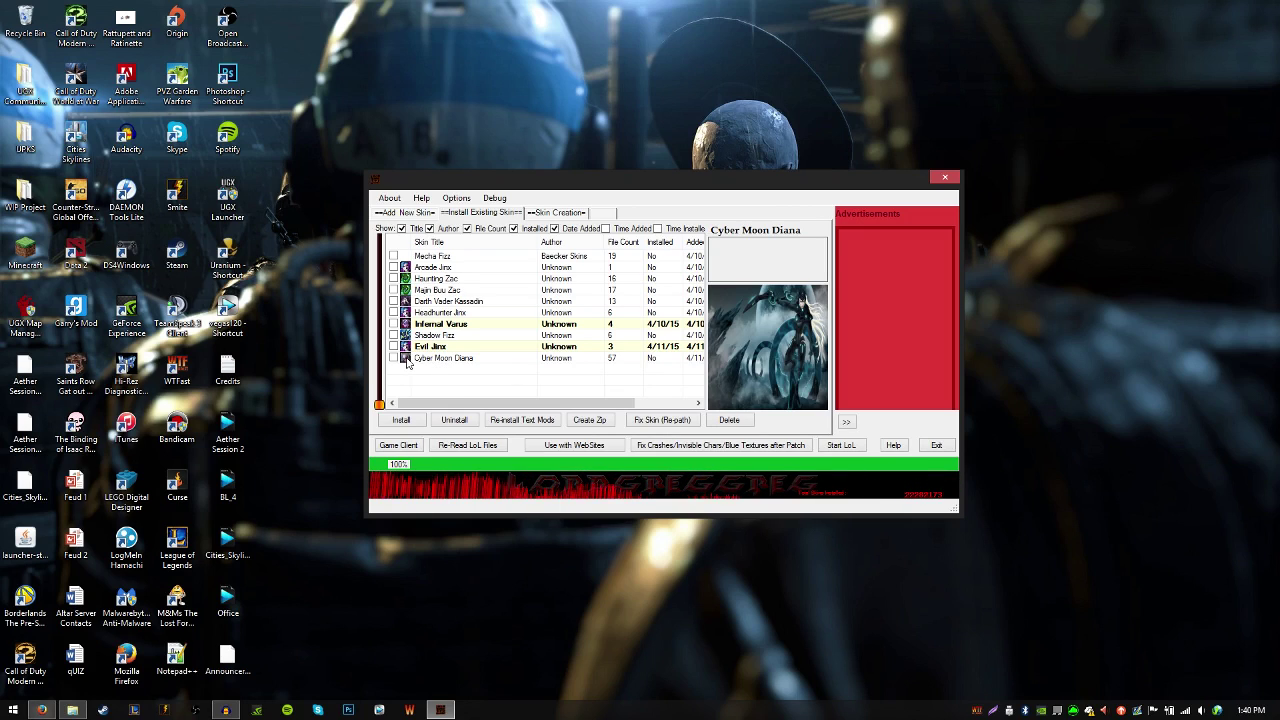
{"action": "left_click", "coordinate": [394, 359]}
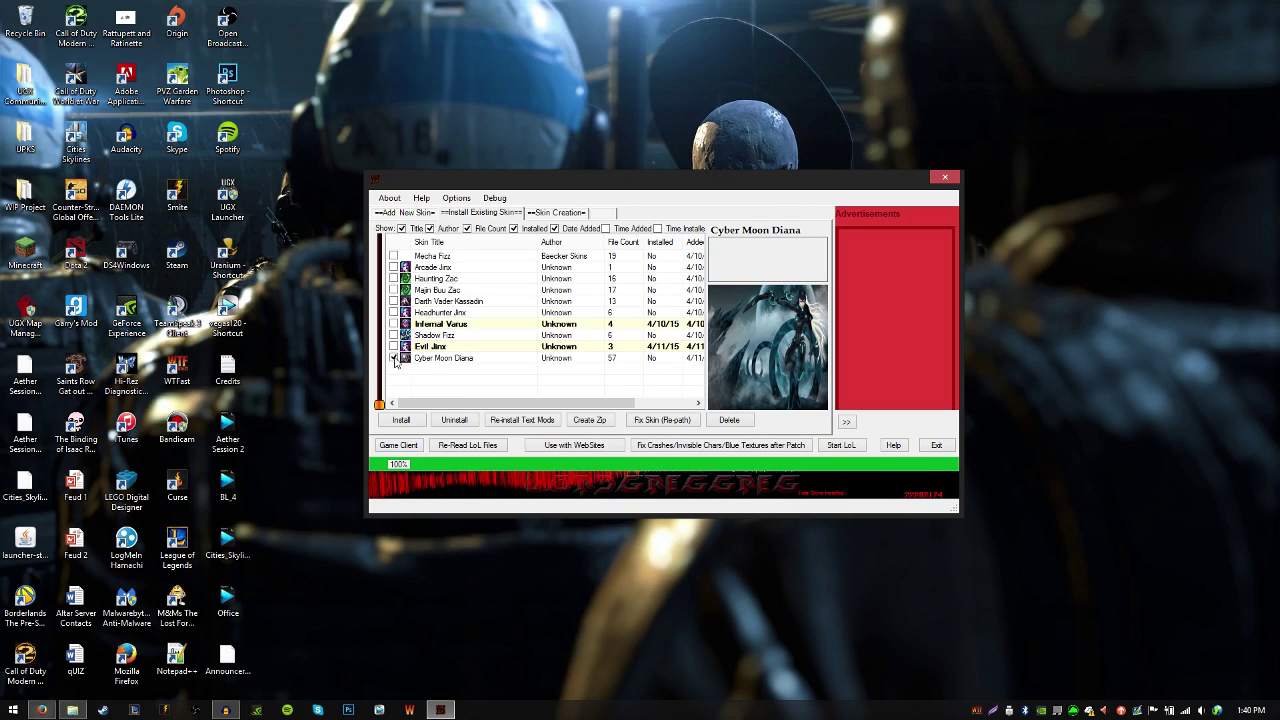
- Install the ticked Cyber Moon Diana skin and acknowledge the completion message
{"action": "left_click", "coordinate": [401, 420]}
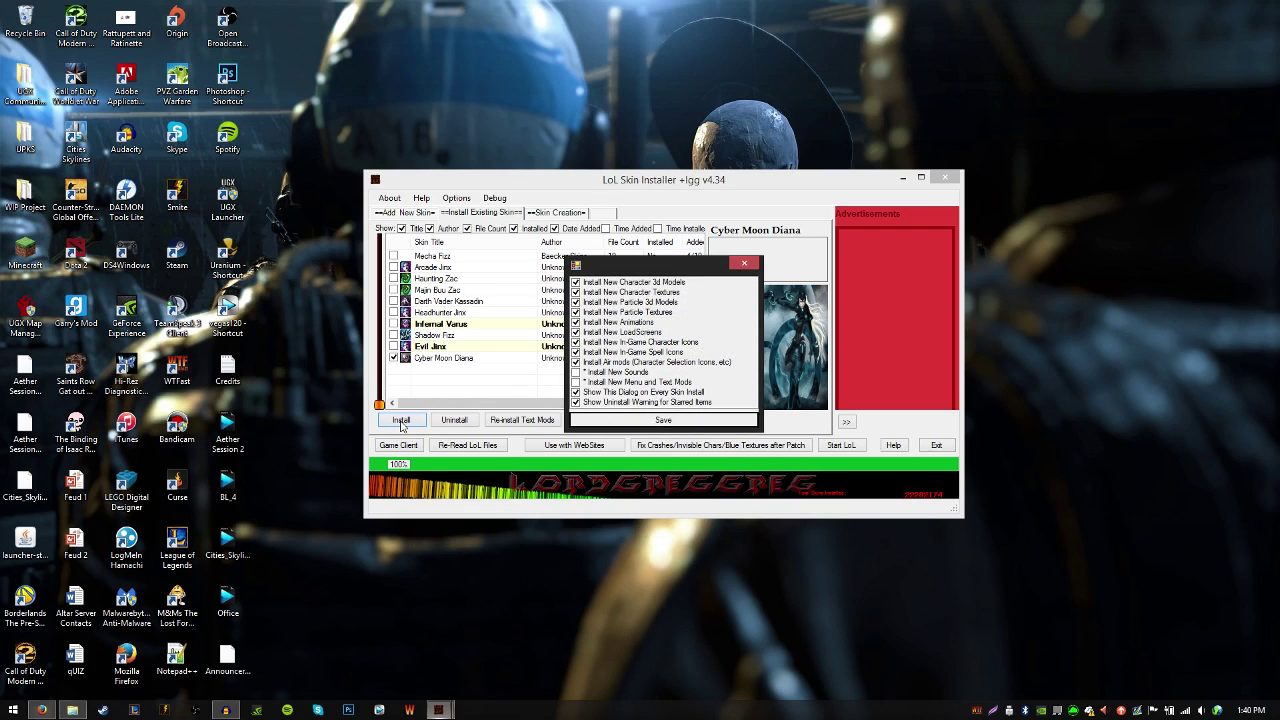
{"action": "left_click", "coordinate": [649, 421]}
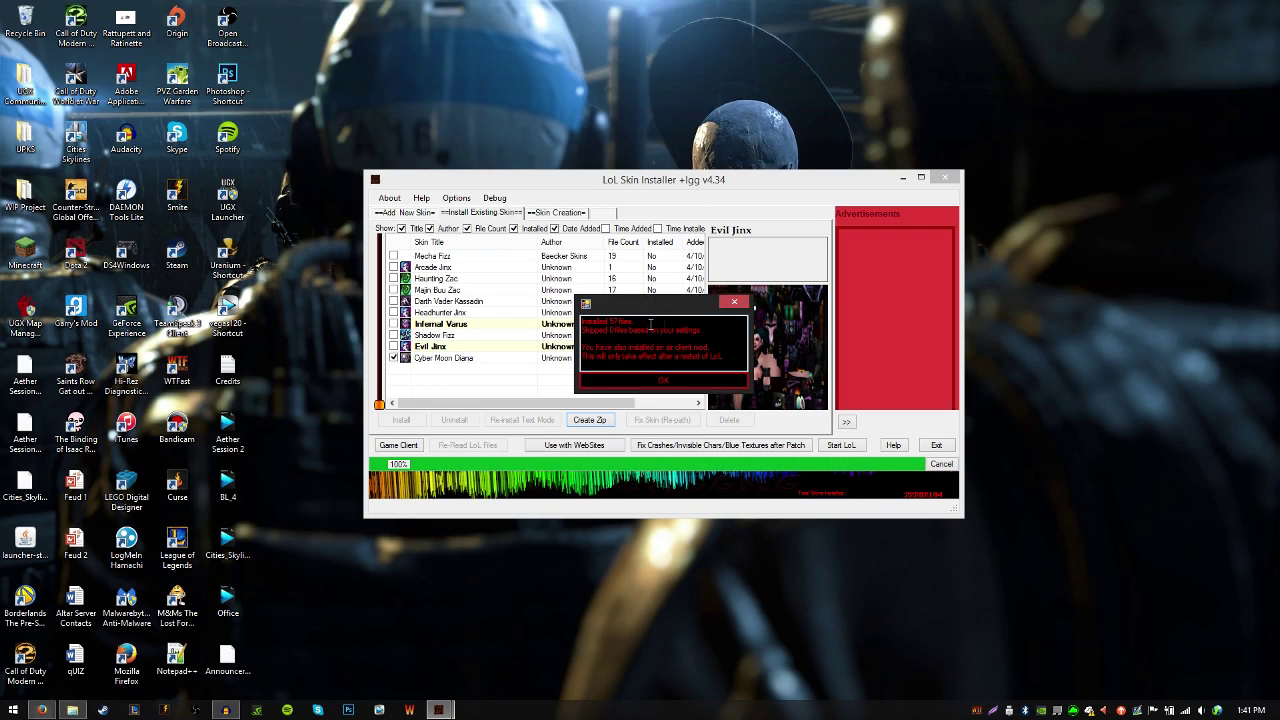
{"action": "left_click", "coordinate": [670, 381]}
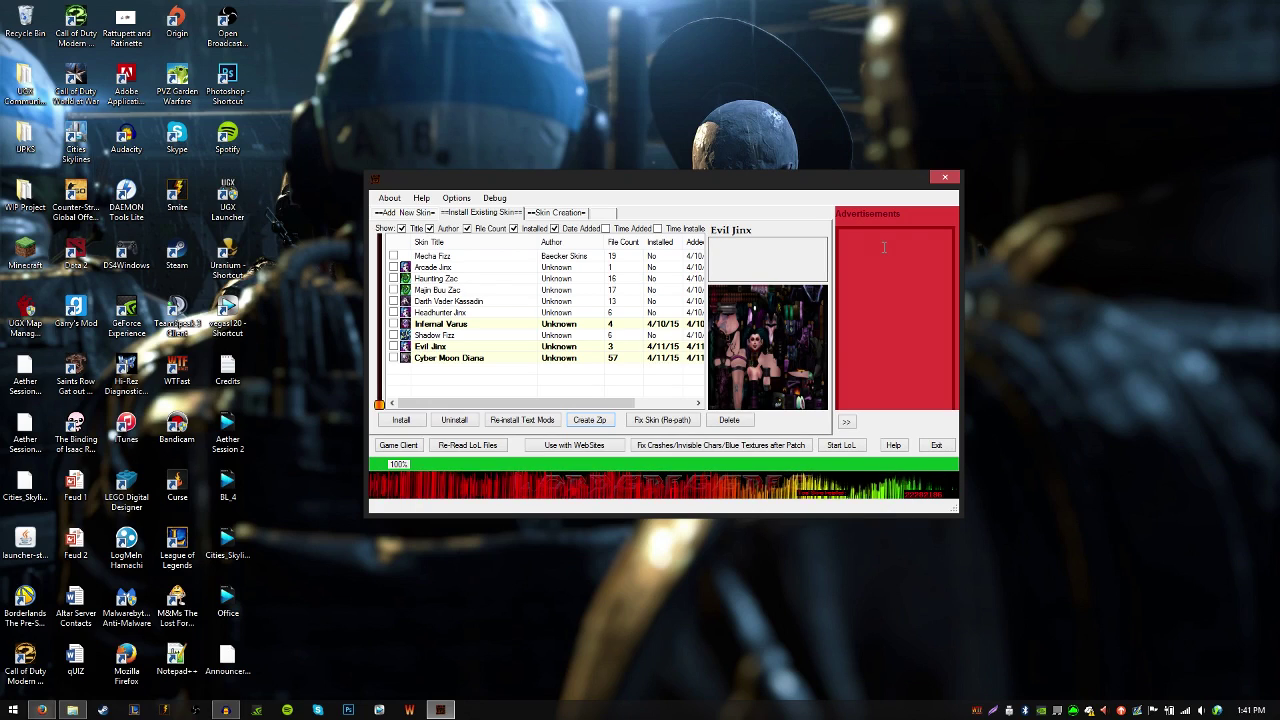
- Launch League of Legends from Skin Installer Ultimate and load into a match
{"action": "left_click", "coordinate": [841, 446]}
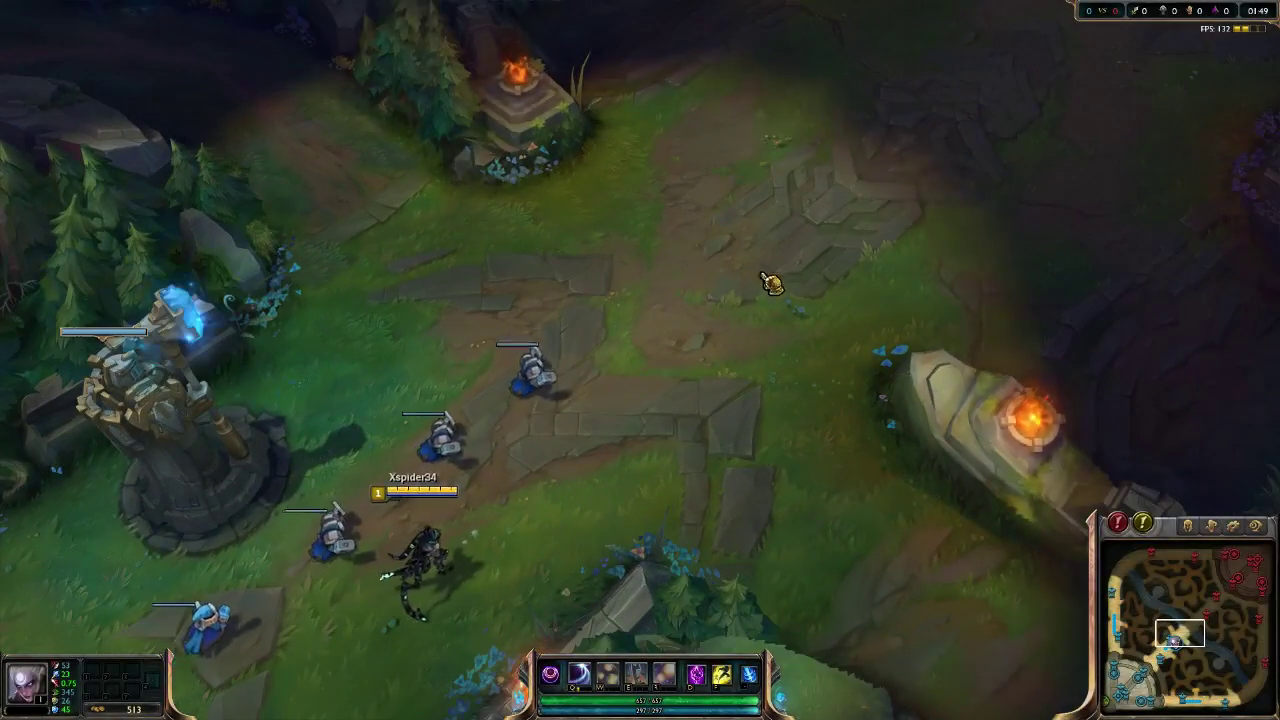
- Move Diana up the lane, keeping the camera centred on her
{"action": "right_click", "coordinate": [700, 313]}
{"action": "right_click", "coordinate": [617, 488]}
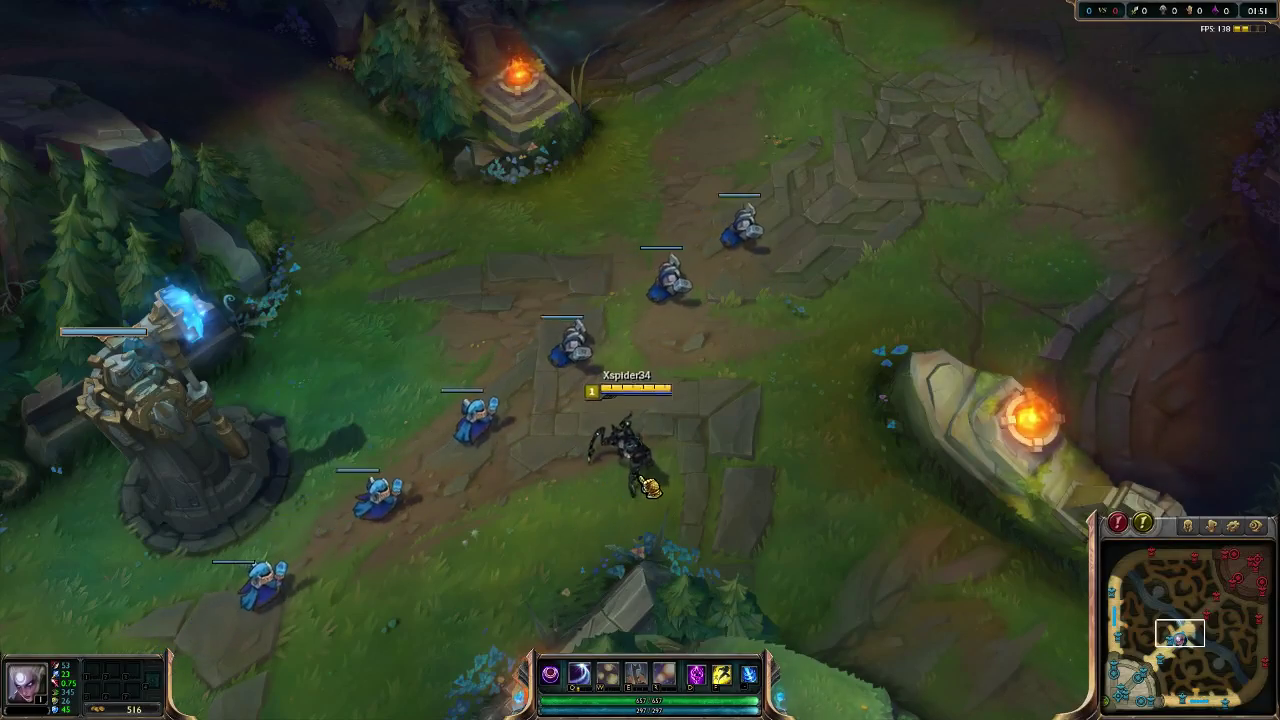
{"action": "key", "text": "space"}
{"action": "right_click", "coordinate": [600, 286]}
{"action": "right_click", "coordinate": [671, 194]}
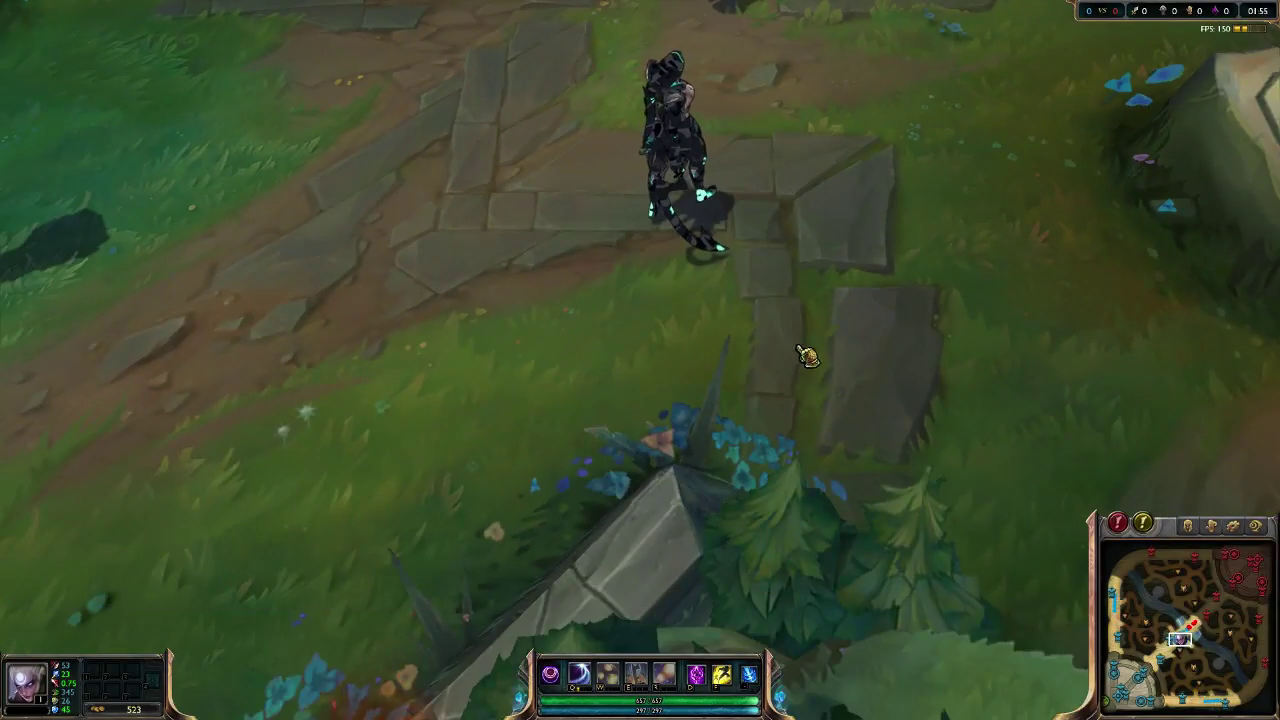
{"action": "right_click", "coordinate": [737, 290]}
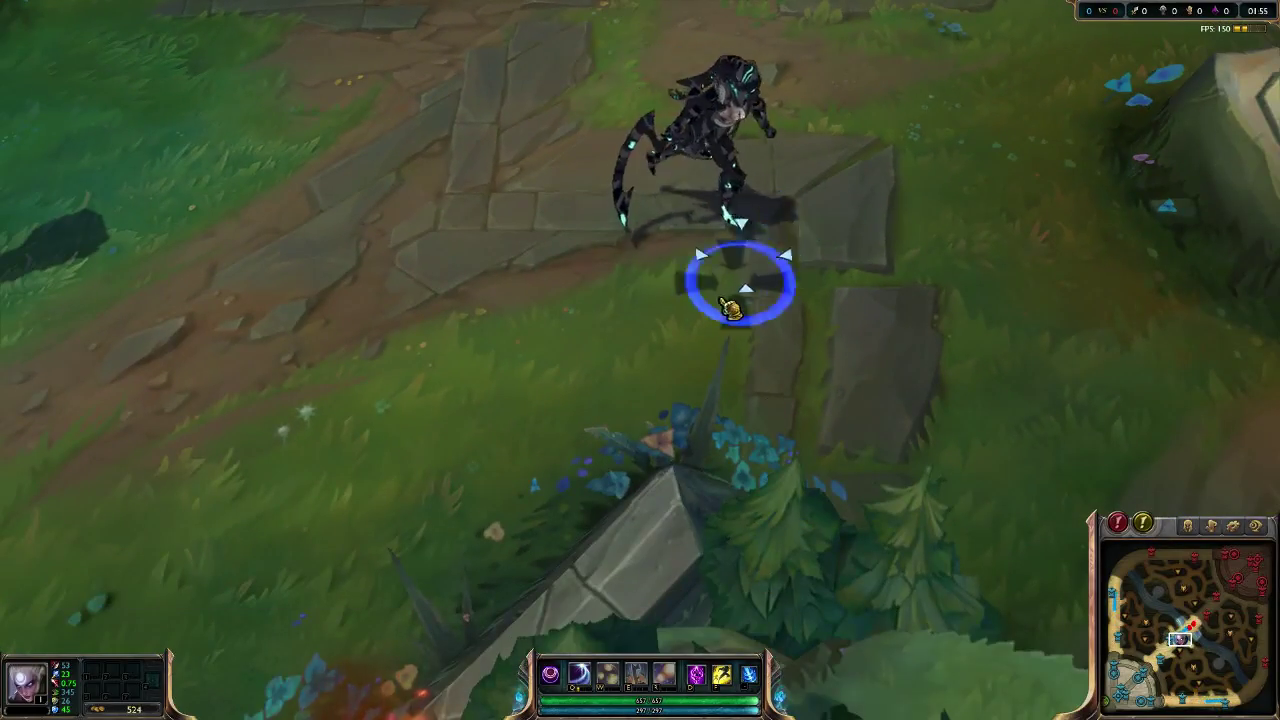
{"action": "scroll", "coordinate": [740, 300], "scroll_direction": "down", "scroll_amount": 5}
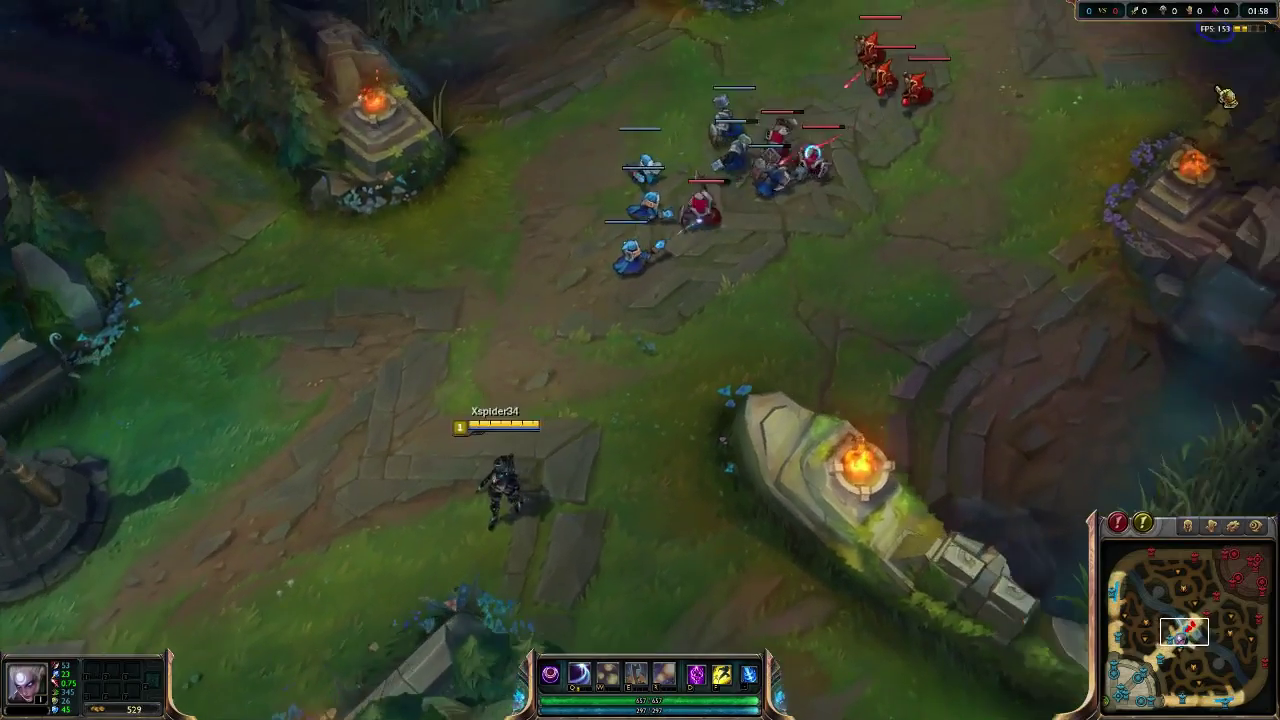
{"action": "key", "text": "space"}
- Walk into the minion wave and attack enemy minions with Crescent Strike
{"action": "right_click", "coordinate": [478, 398]}
{"action": "key", "text": "q"}
{"action": "right_click", "coordinate": [812, 465]}
{"action": "right_click", "coordinate": [776, 300]}
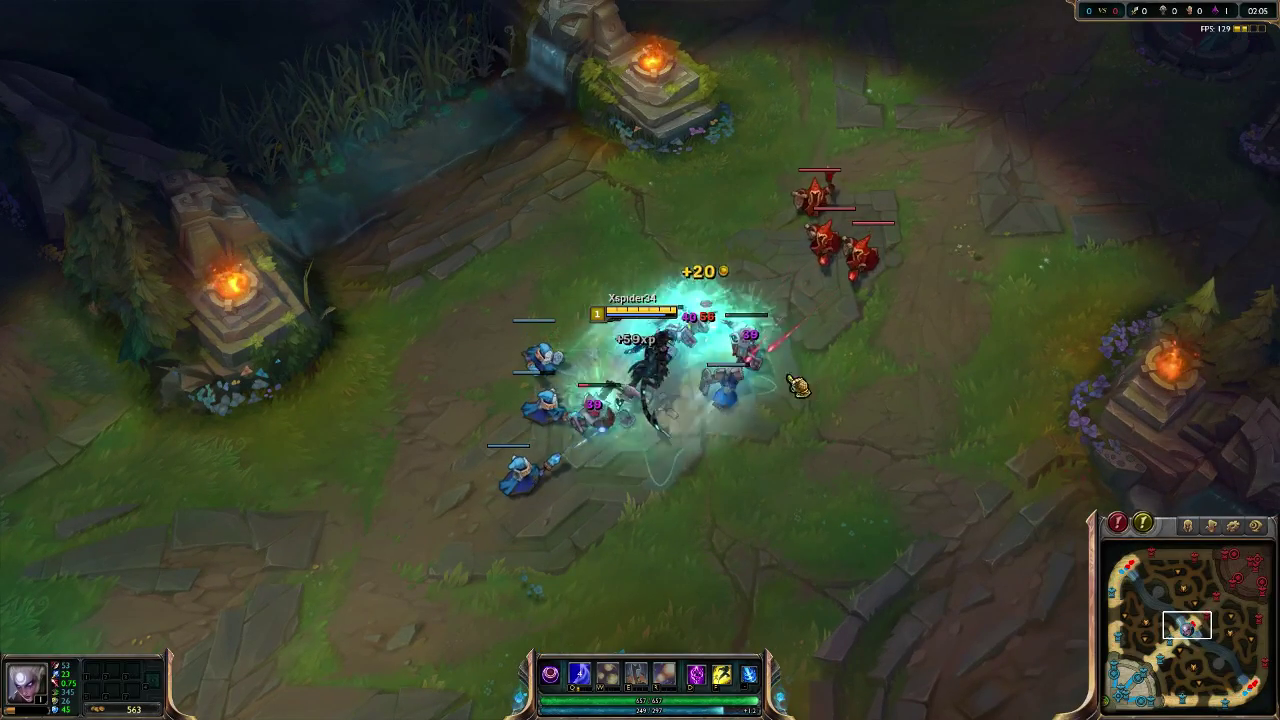
{"action": "right_click", "coordinate": [770, 362]}
{"action": "right_click", "coordinate": [596, 410]}
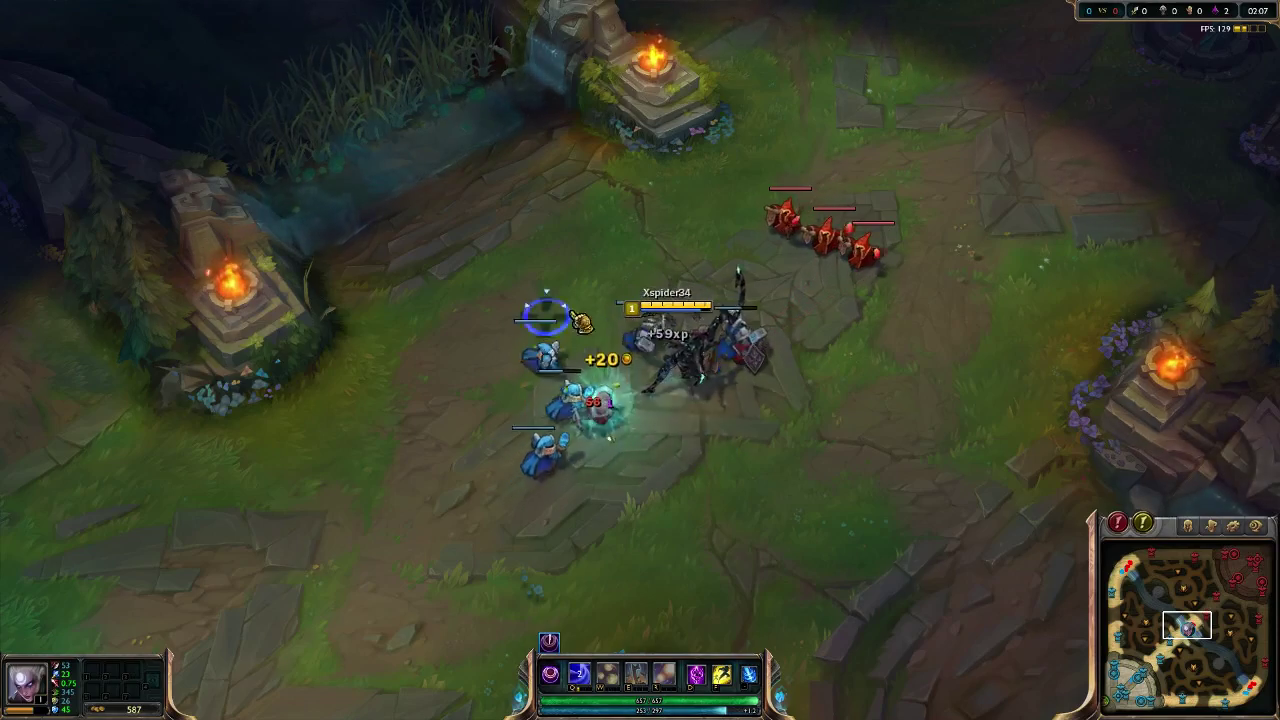
{"action": "key", "text": "space"}
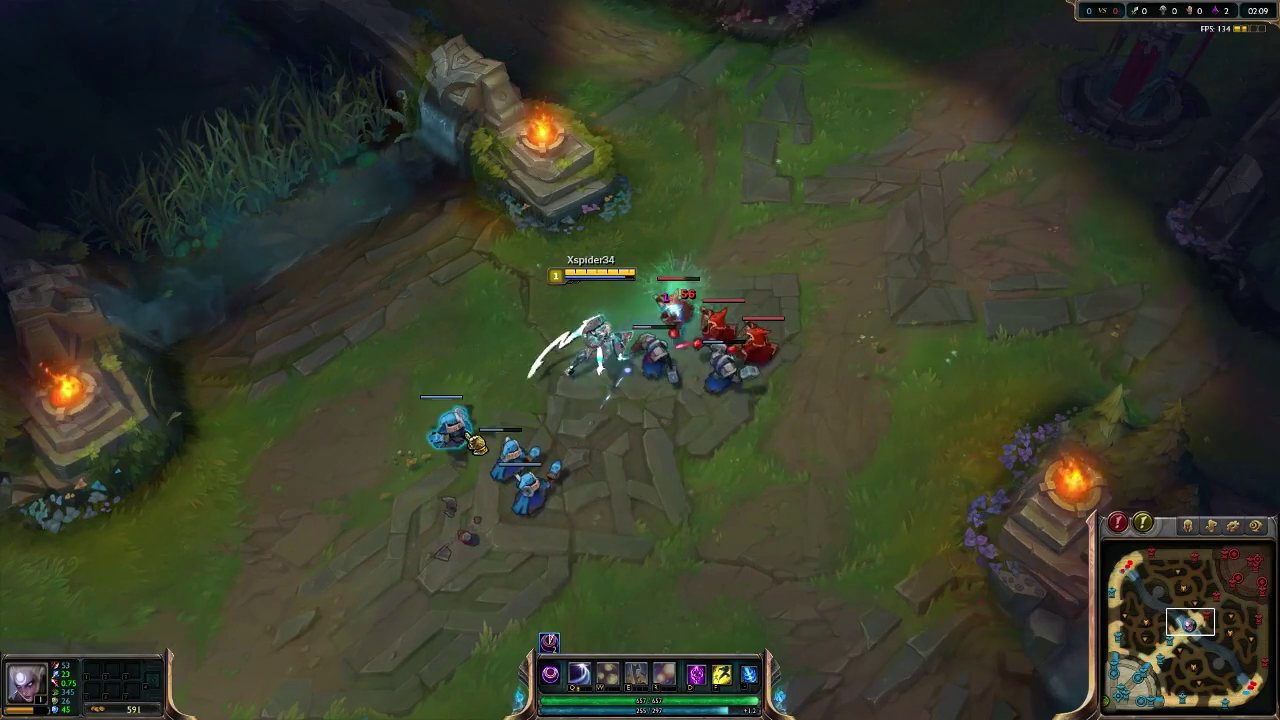
{"action": "right_click", "coordinate": [673, 422]}
{"action": "key", "text": "q"}
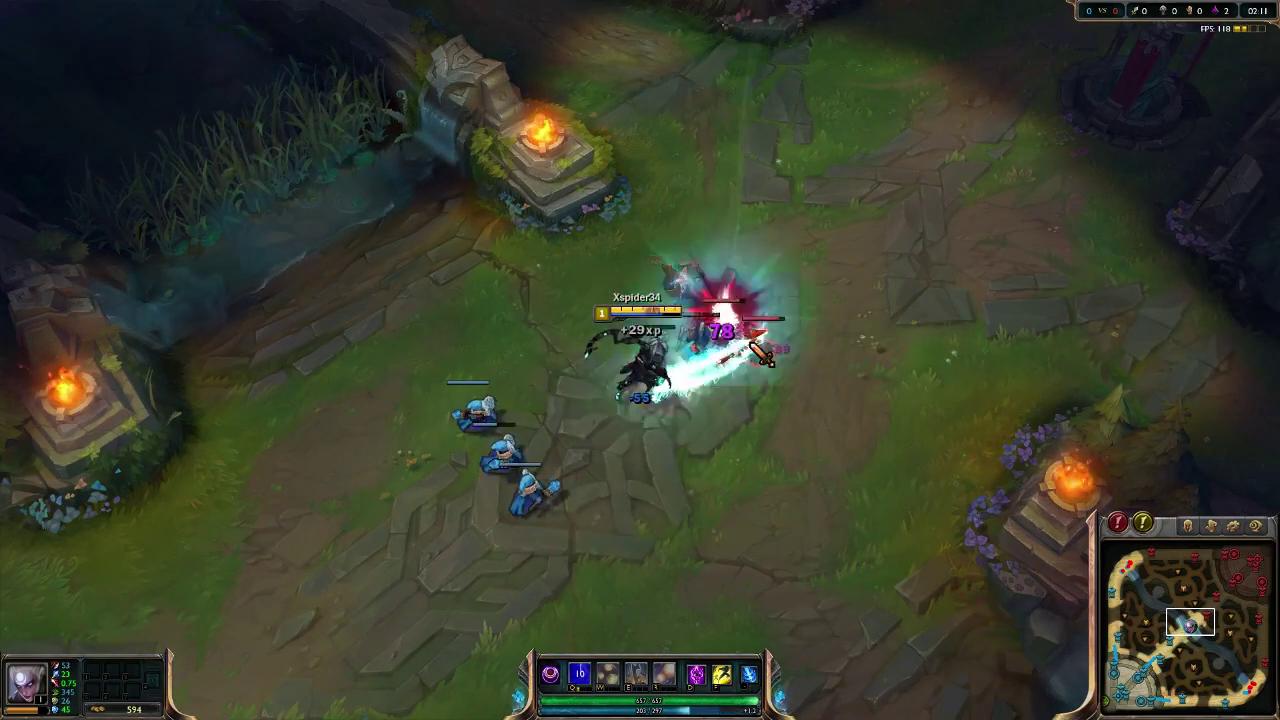
{"action": "right_click", "coordinate": [770, 350]}
{"action": "right_click", "coordinate": [737, 337]}
- Retreat down-left and reposition, casting Crescent Strike again
{"action": "right_click", "coordinate": [451, 523]}
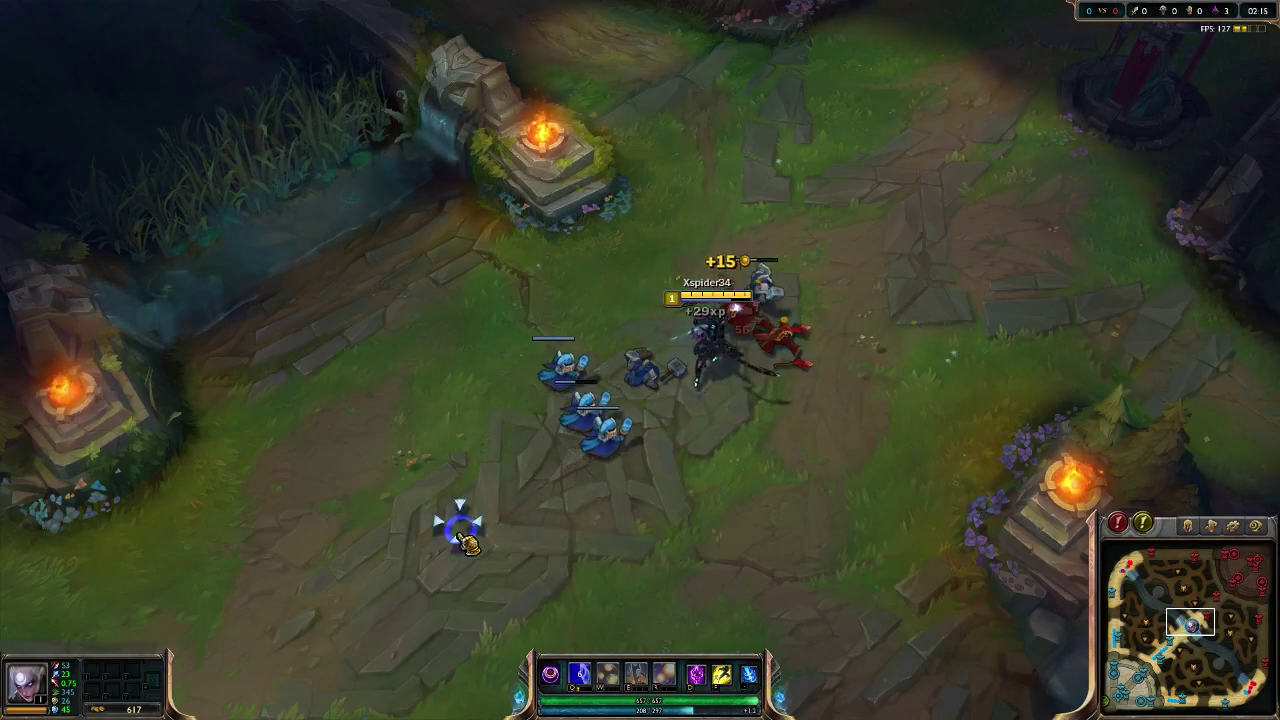
{"action": "right_click", "coordinate": [270, 592]}
{"action": "right_click", "coordinate": [1014, 220]}
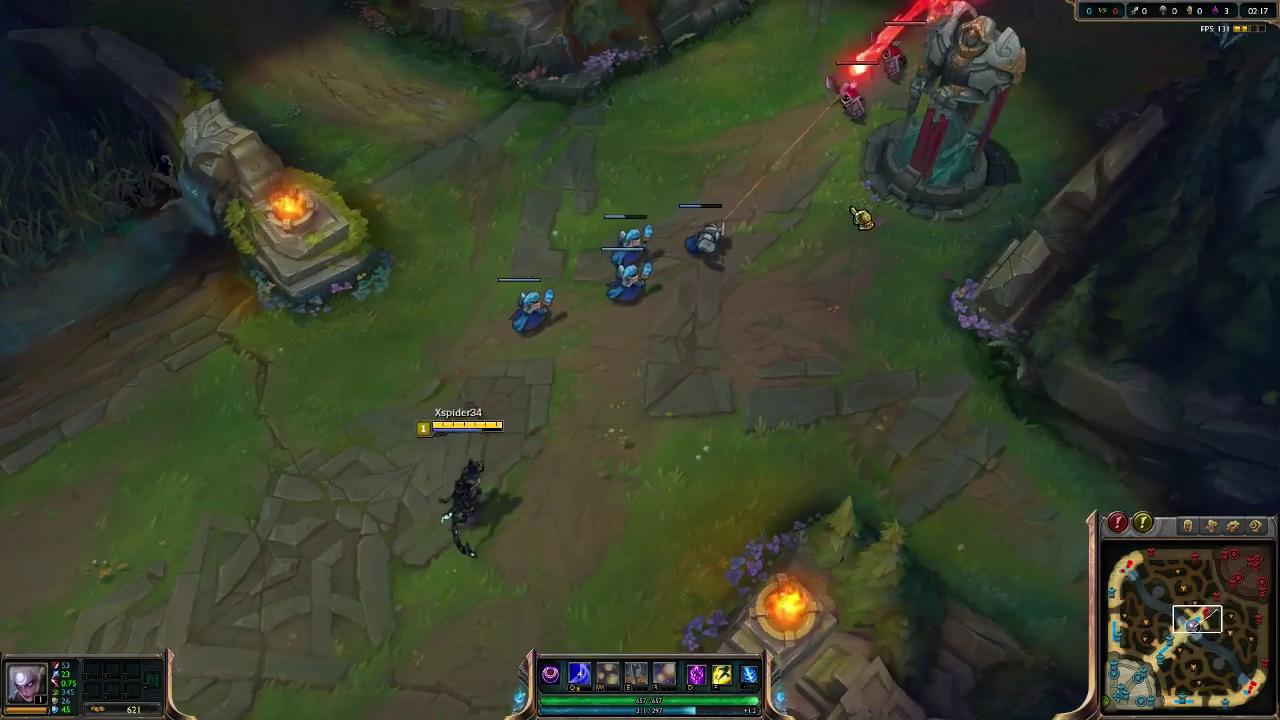
{"action": "key", "text": "q"}
{"action": "right_click", "coordinate": [434, 571]}
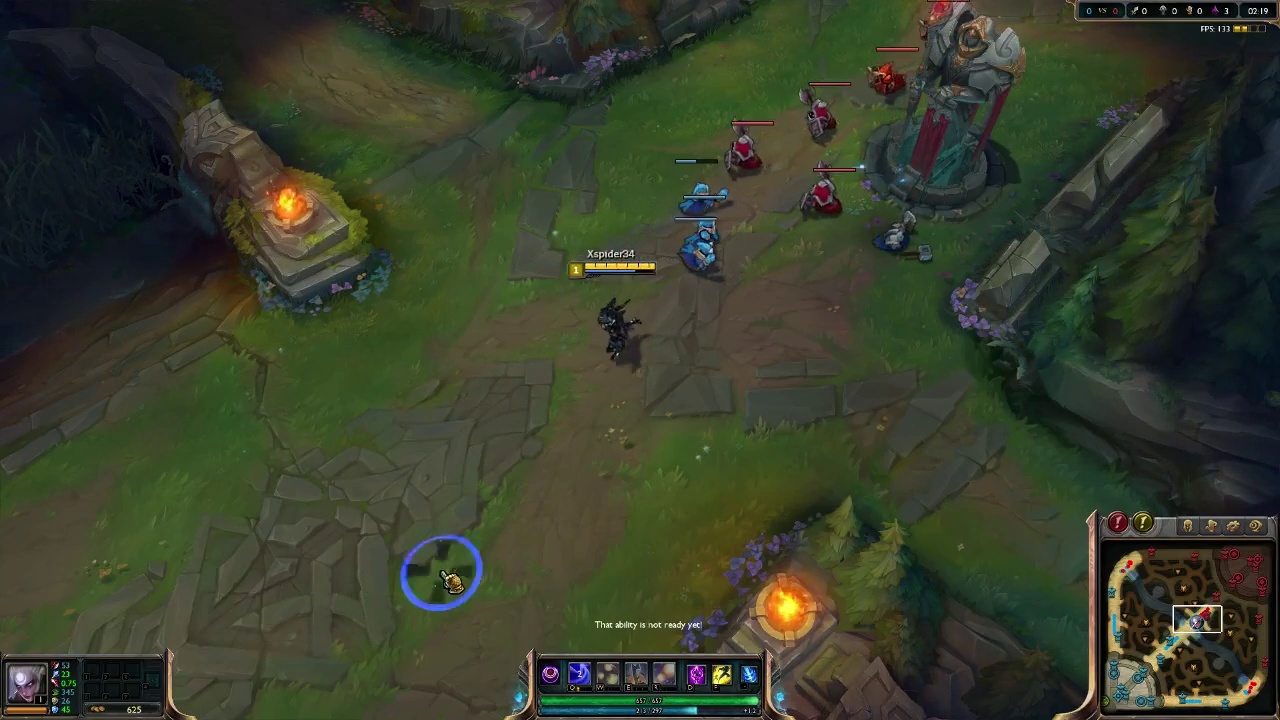
{"action": "right_click", "coordinate": [765, 390]}
{"action": "right_click", "coordinate": [400, 515]}
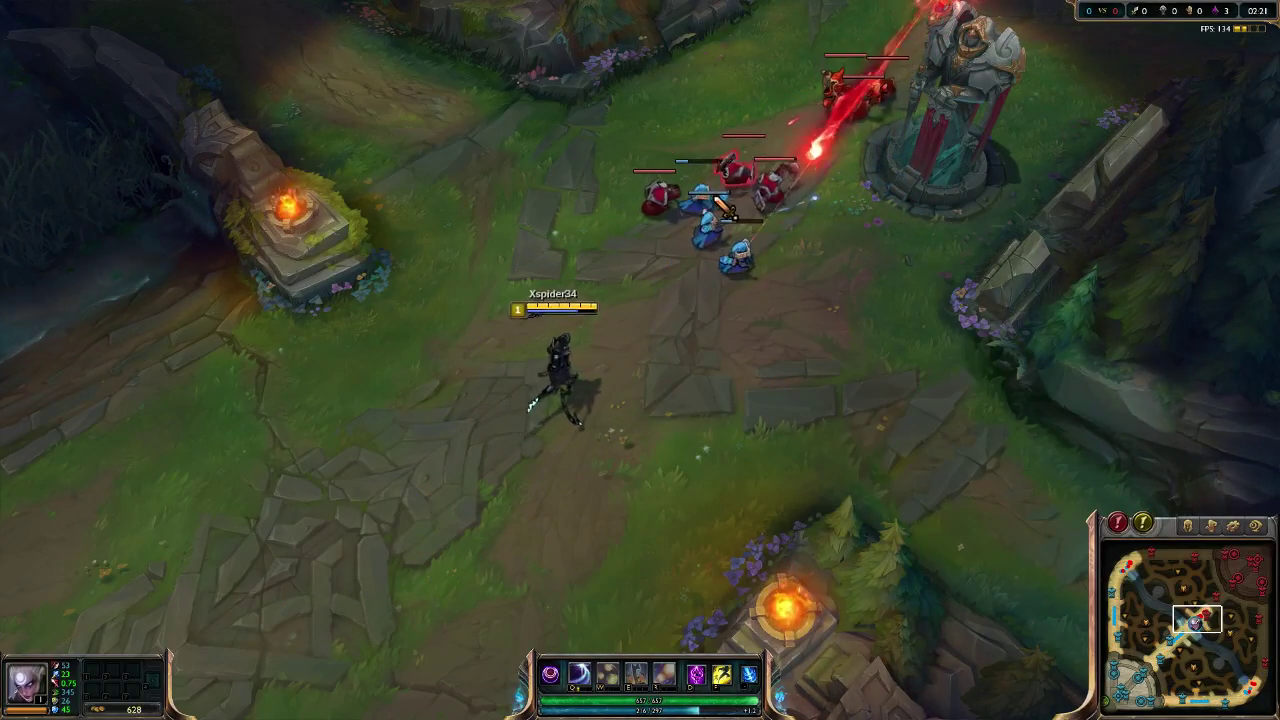
{"action": "key", "text": "q"}
{"action": "right_click", "coordinate": [343, 496]}
- Return beside the minions and keep attacking the enemy minions
{"action": "right_click", "coordinate": [606, 171]}
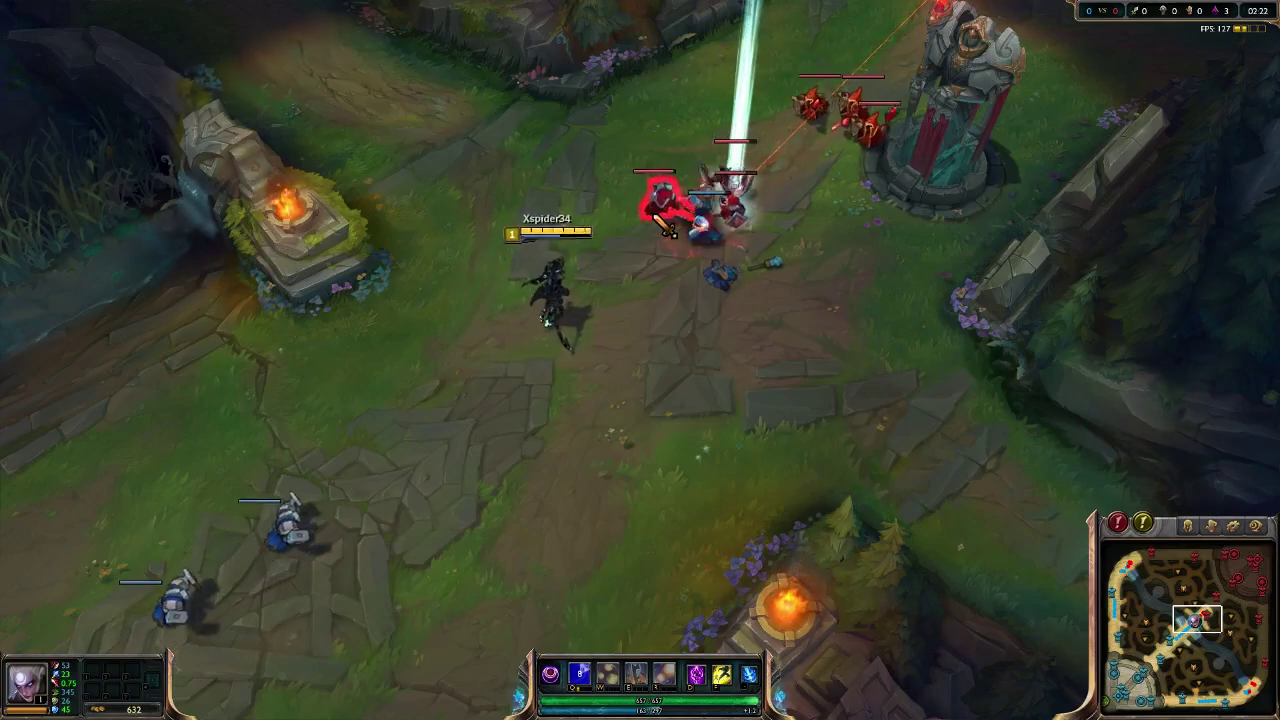
{"action": "right_click", "coordinate": [477, 337]}
{"action": "right_click", "coordinate": [434, 337]}
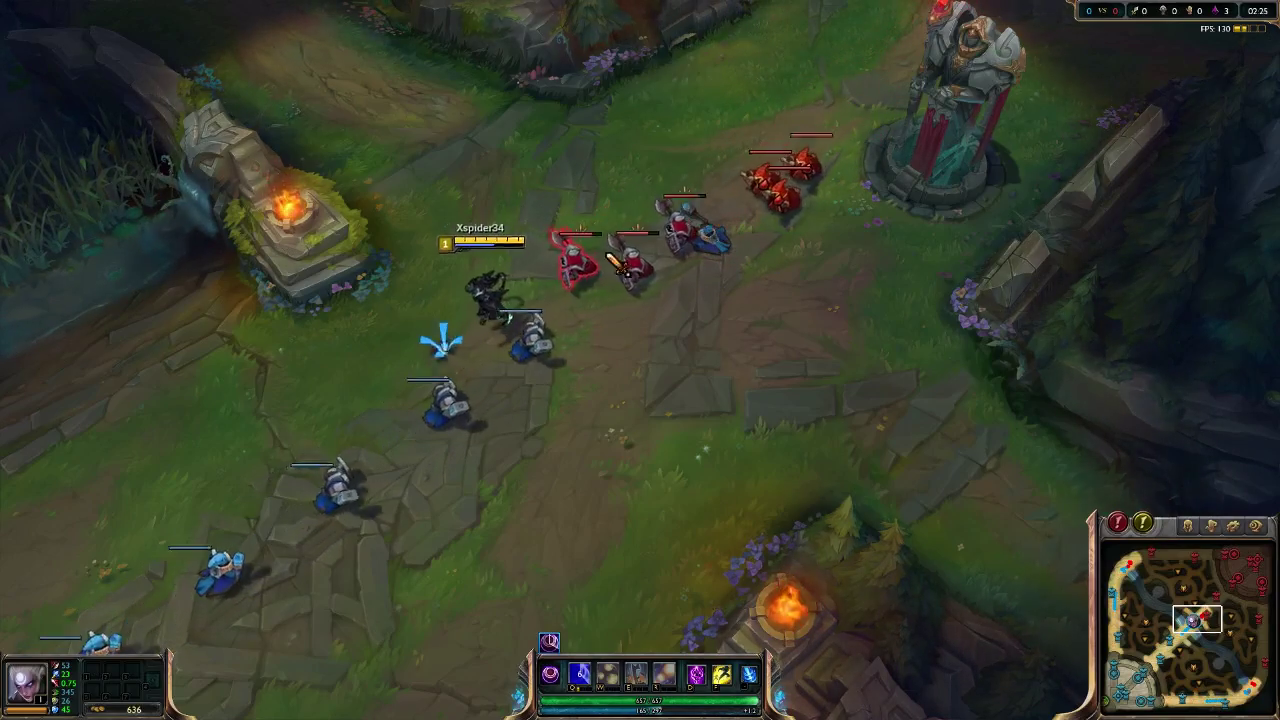
{"action": "right_click", "coordinate": [552, 285]}
{"action": "right_click", "coordinate": [617, 300]}
{"action": "right_click", "coordinate": [593, 360]}
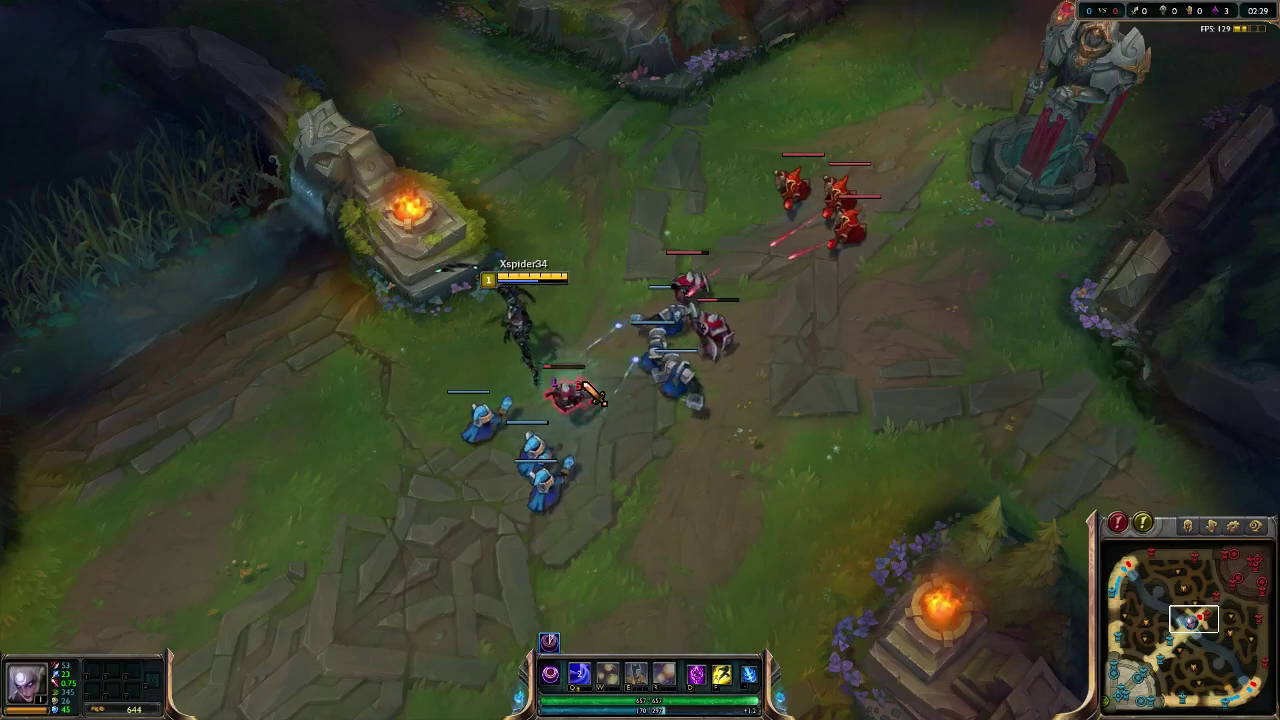
{"action": "right_click", "coordinate": [715, 360]}
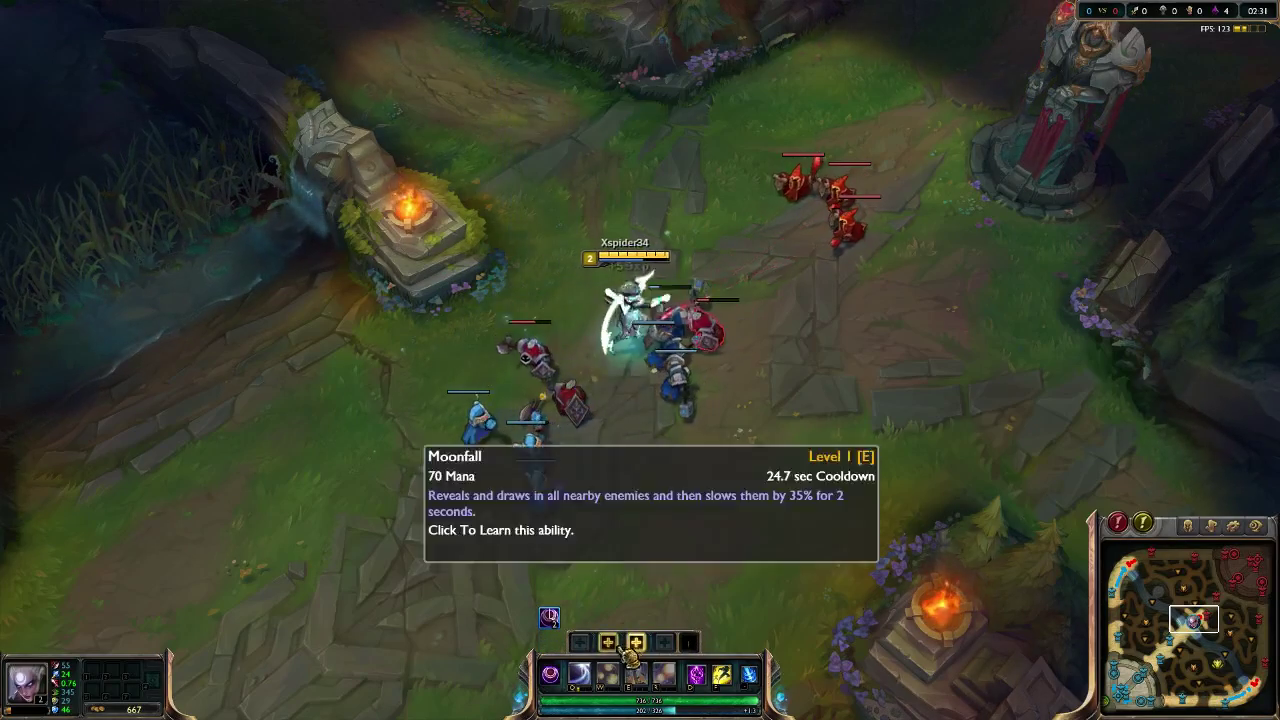
- Learn Pale Cascade and raise its shield orbs near the minions
{"action": "key", "text": "w"}
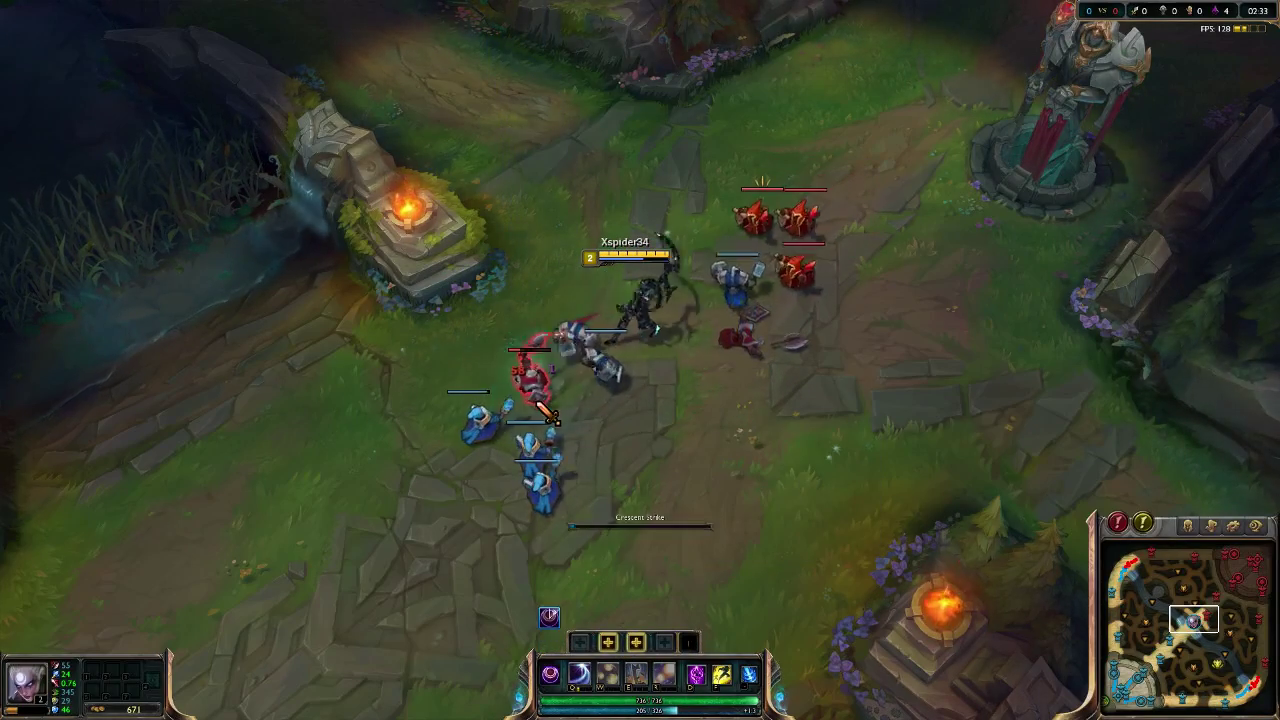
{"action": "key", "text": "q"}
{"action": "left_click", "coordinate": [607, 641]}
{"action": "right_click", "coordinate": [445, 420]}
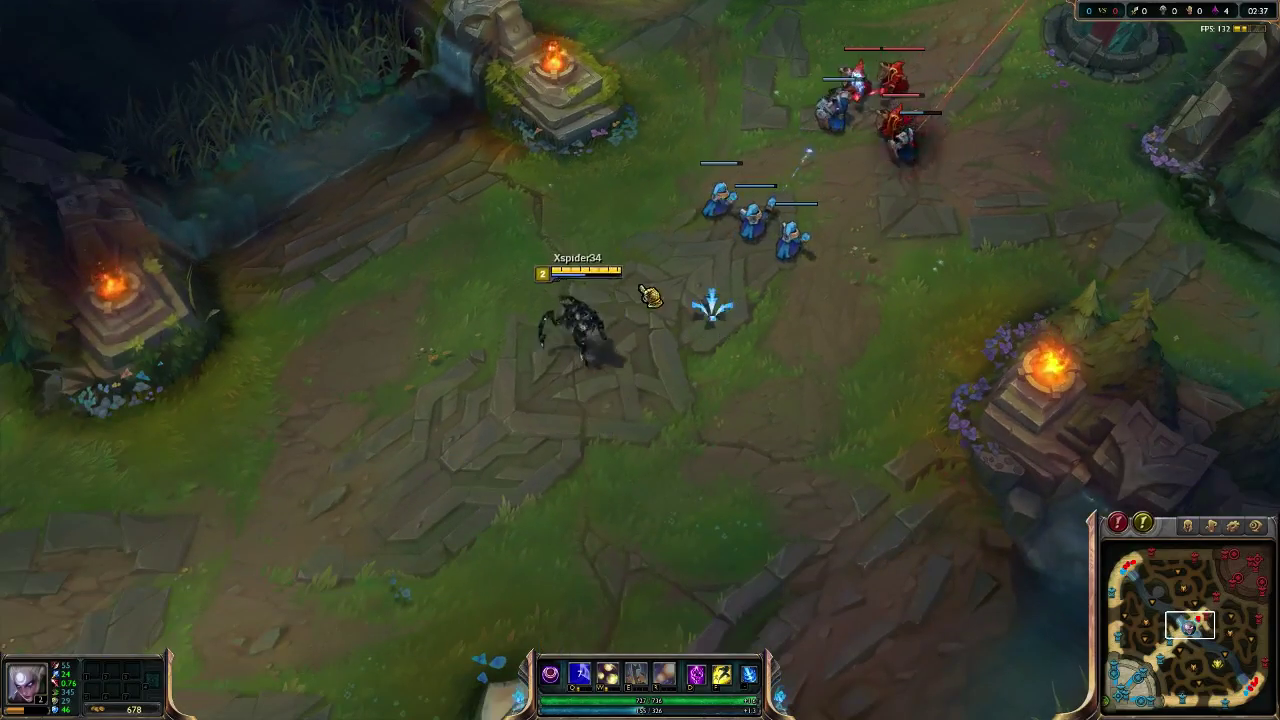
{"action": "key", "text": "w"}
{"action": "right_click", "coordinate": [608, 395]}
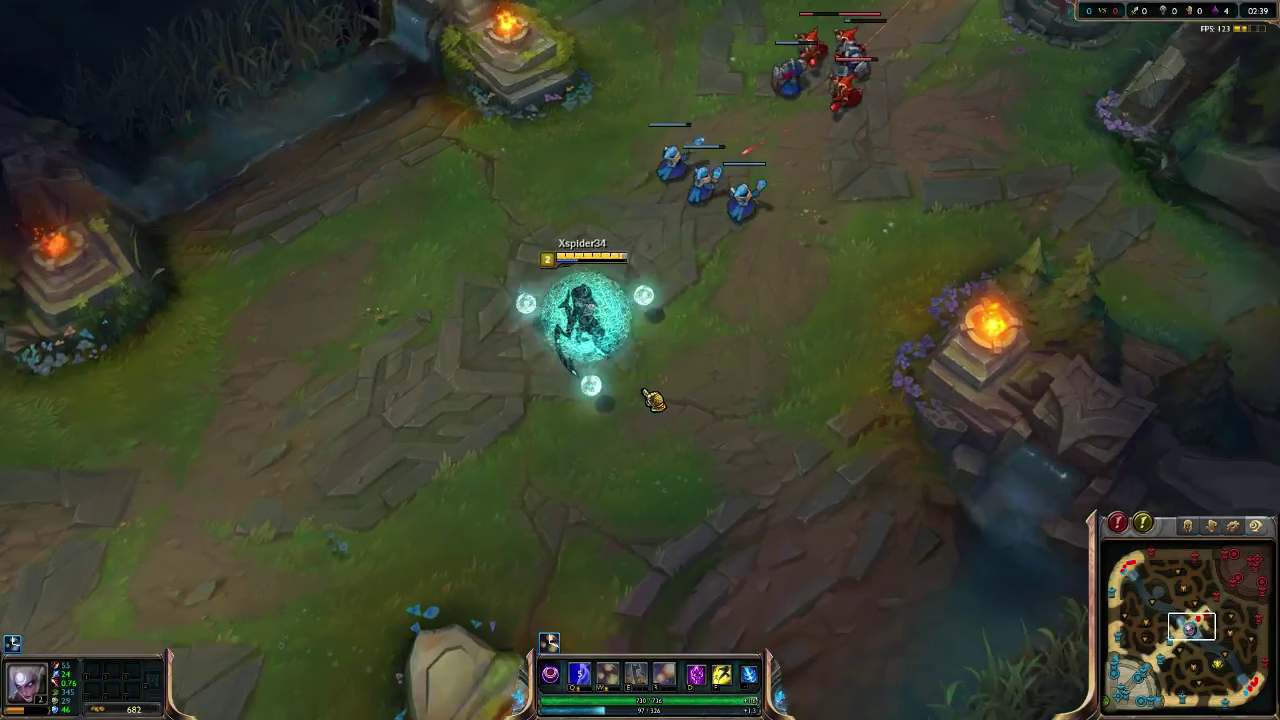
- Shift the view to the fight and fire Crescent Strike through the enemy minions
{"action": "scroll", "coordinate": [652, 400], "scroll_direction": "up", "scroll_amount": 5}
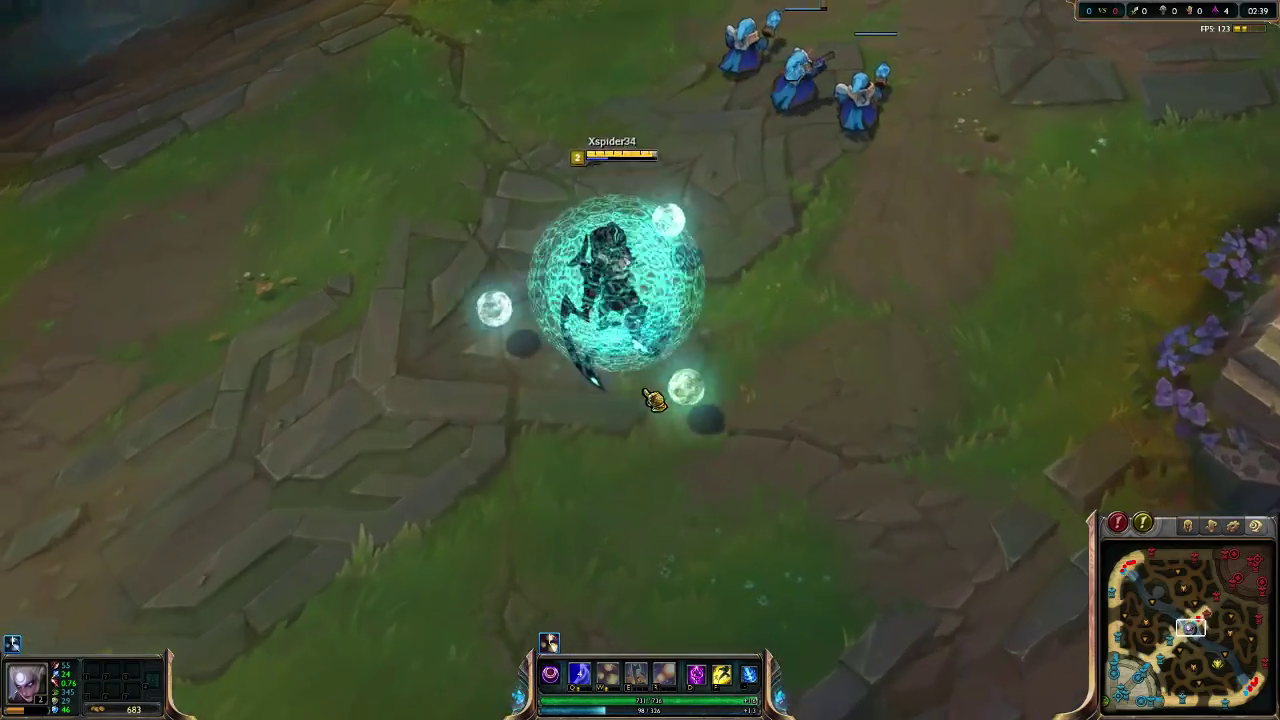
{"action": "left_click_drag", "start_coordinate": [711, 357], "coordinate": [850, 200]}
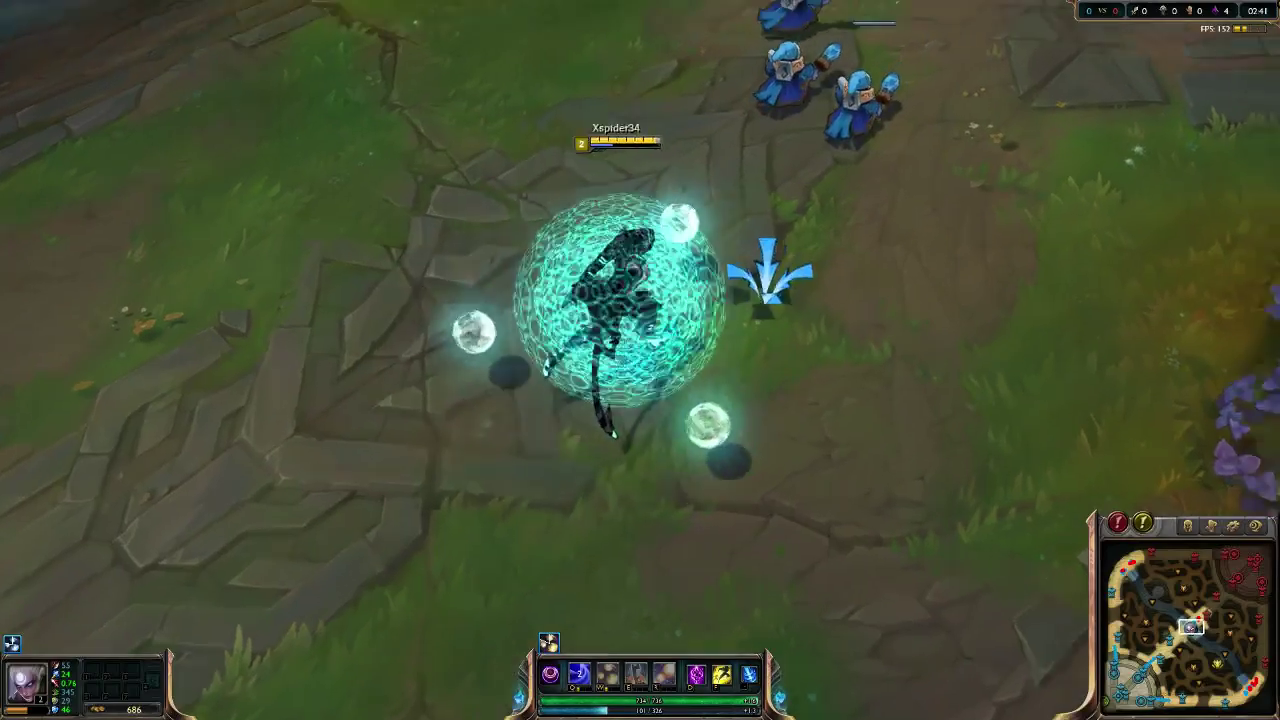
{"action": "right_click", "coordinate": [831, 189]}
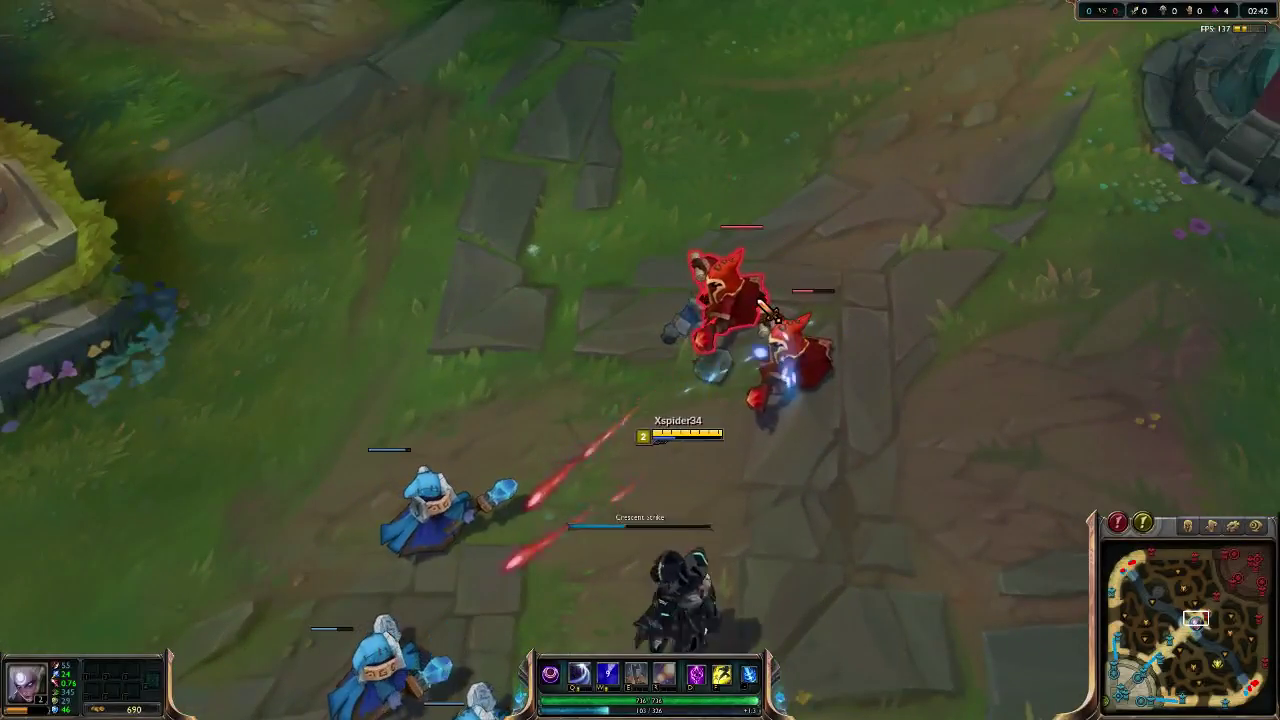
{"action": "key", "text": "q"}
{"action": "right_click", "coordinate": [757, 310]}
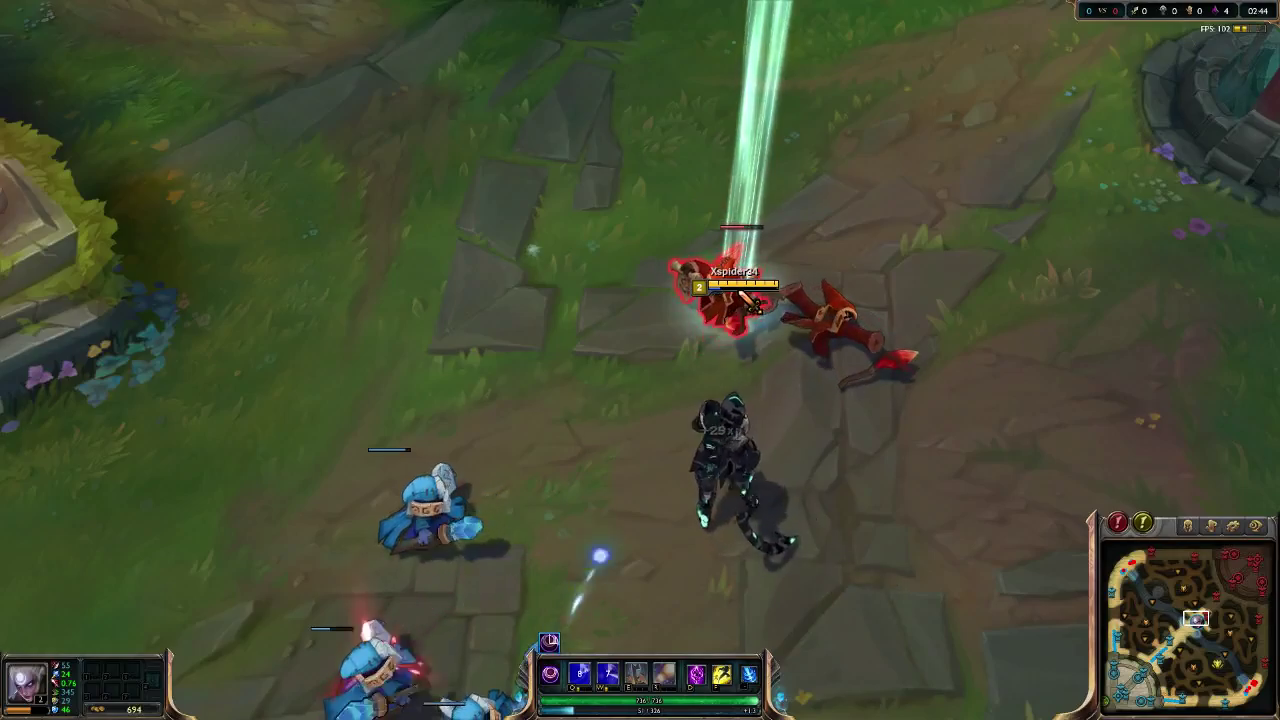
- Reposition around the minion fight and attack the enemy minion and siege minion
{"action": "right_click", "coordinate": [200, 528]}
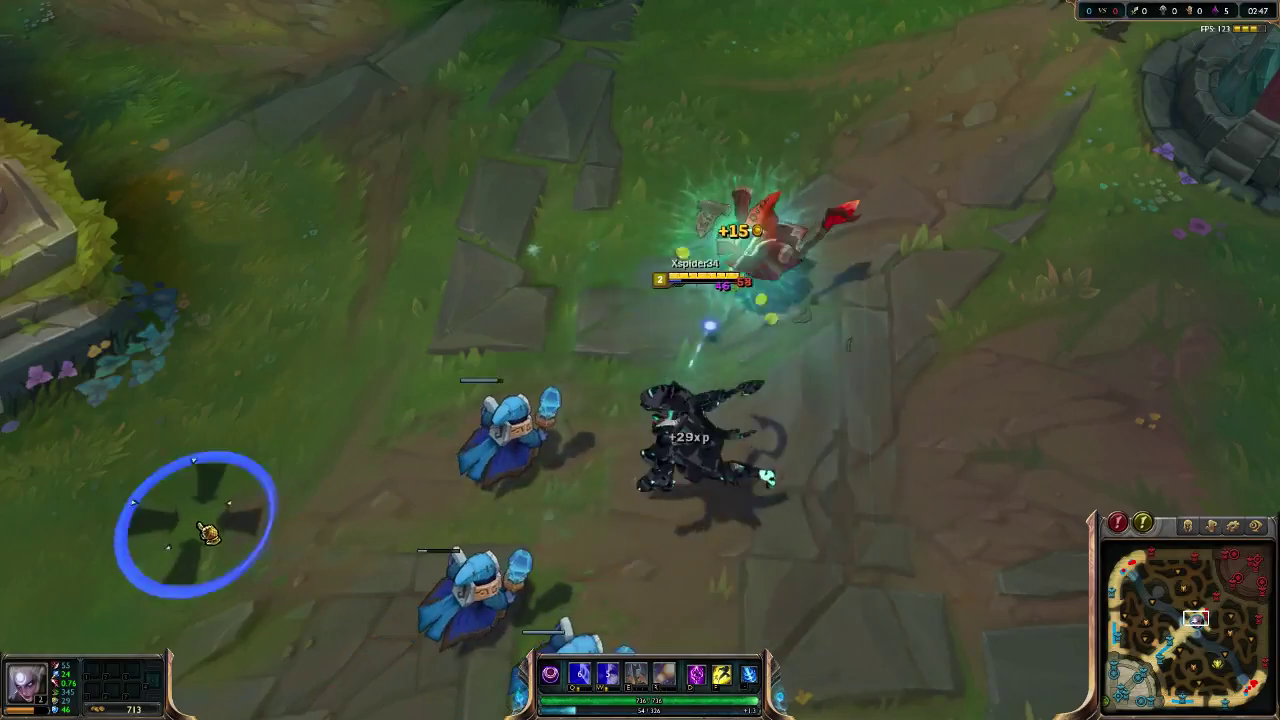
{"action": "right_click", "coordinate": [714, 414]}
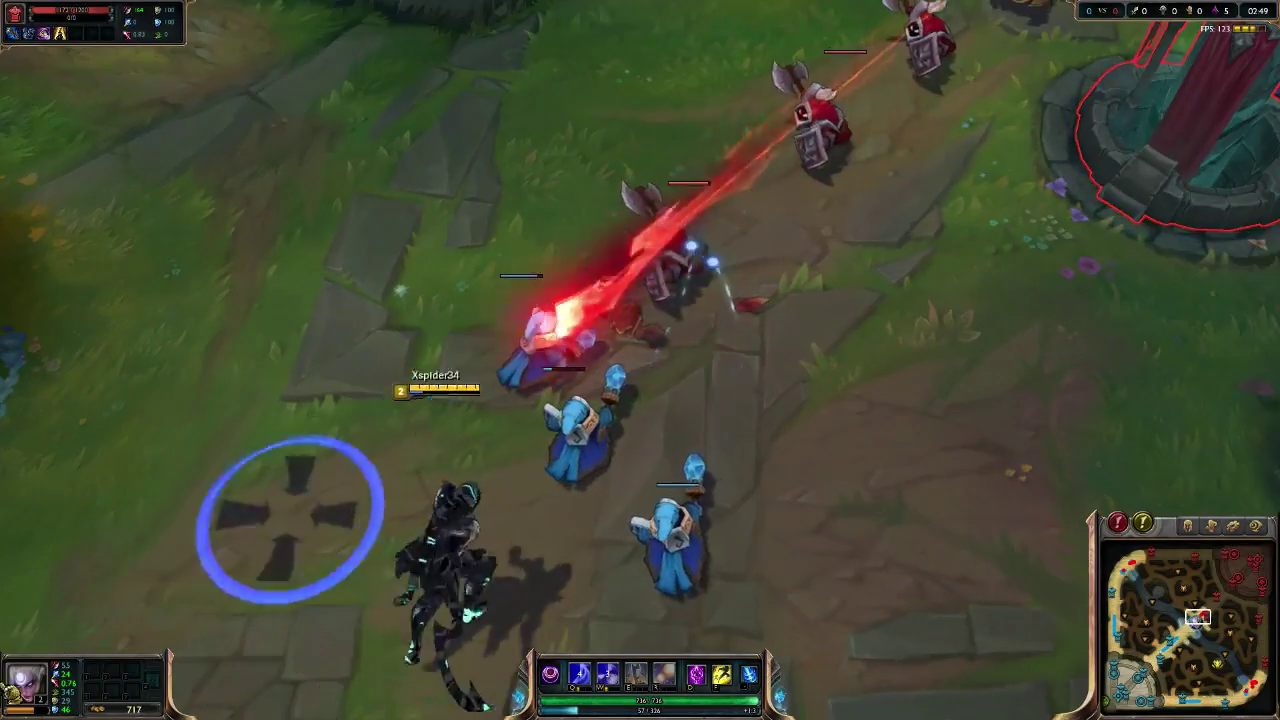
{"action": "right_click", "coordinate": [288, 546]}
{"action": "right_click", "coordinate": [514, 543]}
{"action": "right_click", "coordinate": [408, 457]}
{"action": "right_click", "coordinate": [700, 268]}
{"action": "right_click", "coordinate": [726, 243]}
{"action": "right_click", "coordinate": [591, 306]}
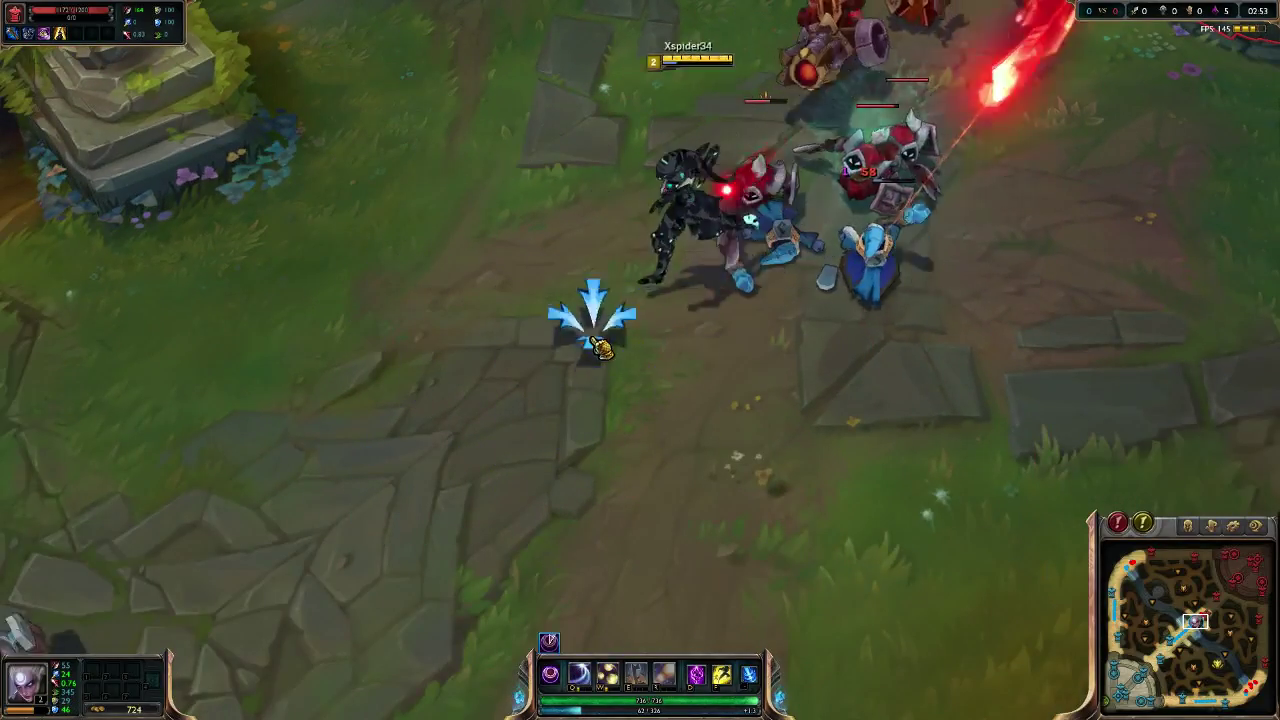
{"action": "right_click", "coordinate": [391, 434]}
{"action": "right_click", "coordinate": [531, 429]}
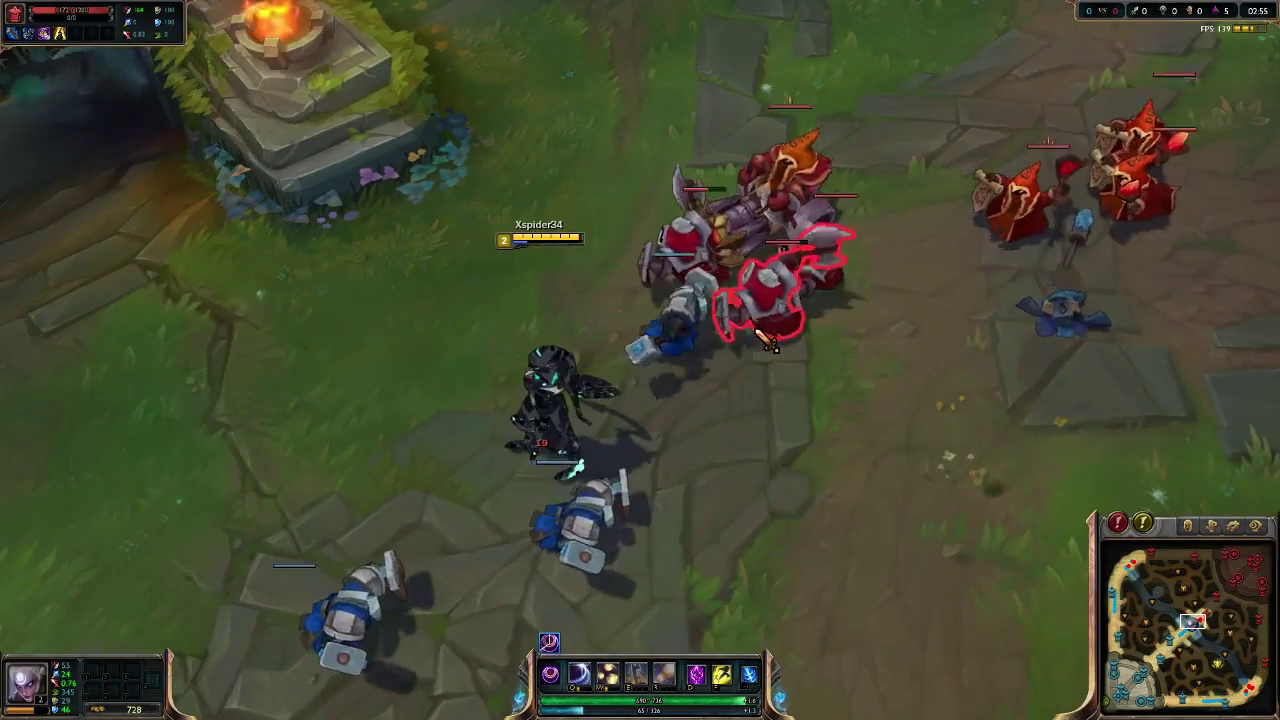
{"action": "right_click", "coordinate": [762, 339]}
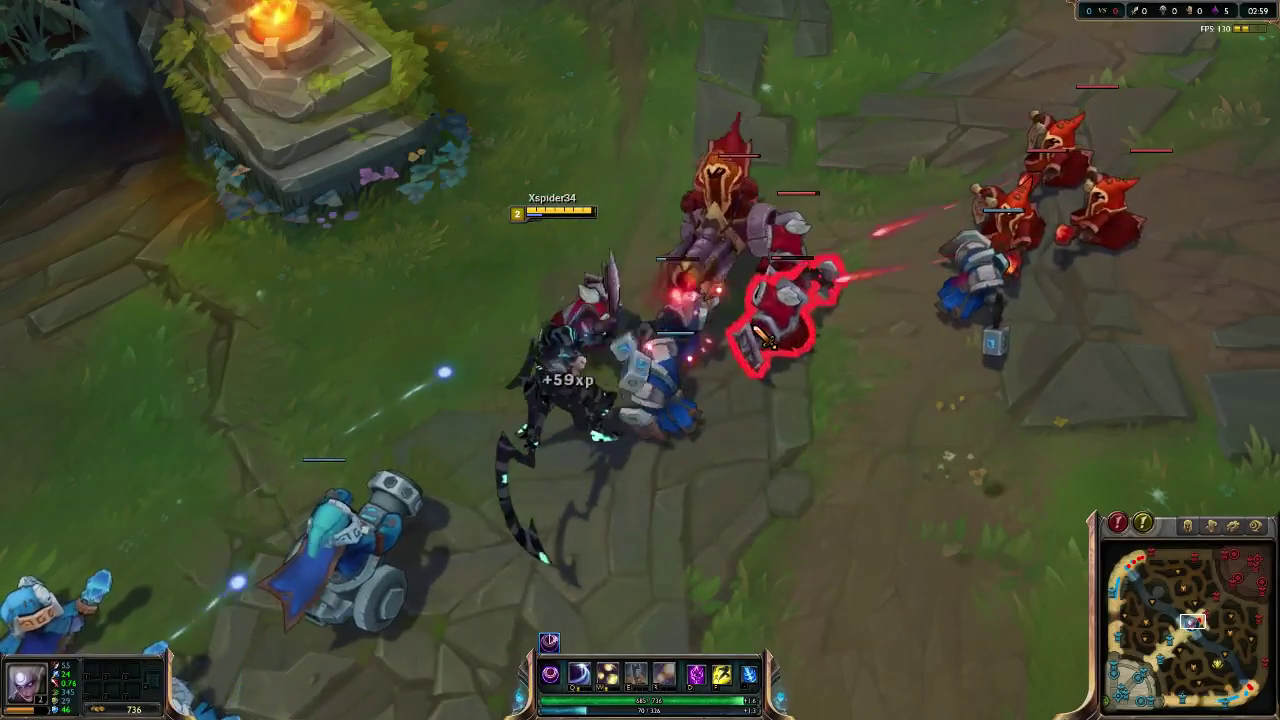
{"action": "right_click", "coordinate": [742, 268]}
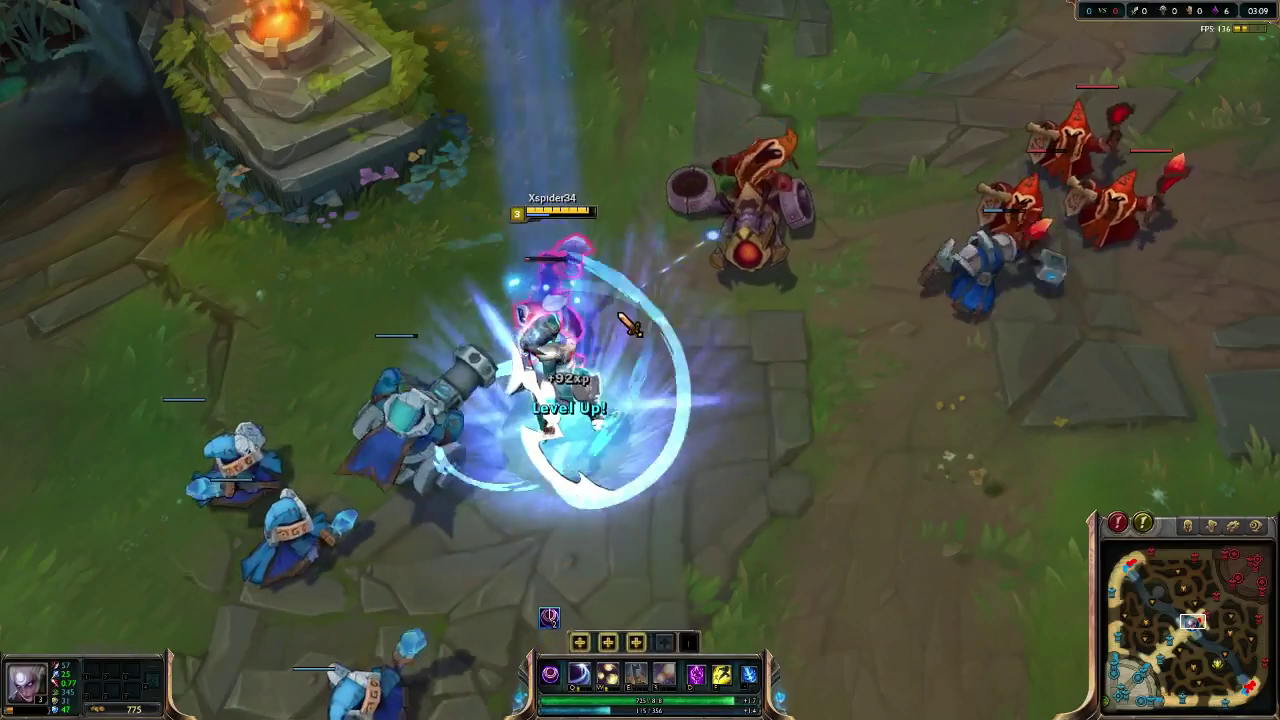
{"action": "right_click", "coordinate": [535, 180]}
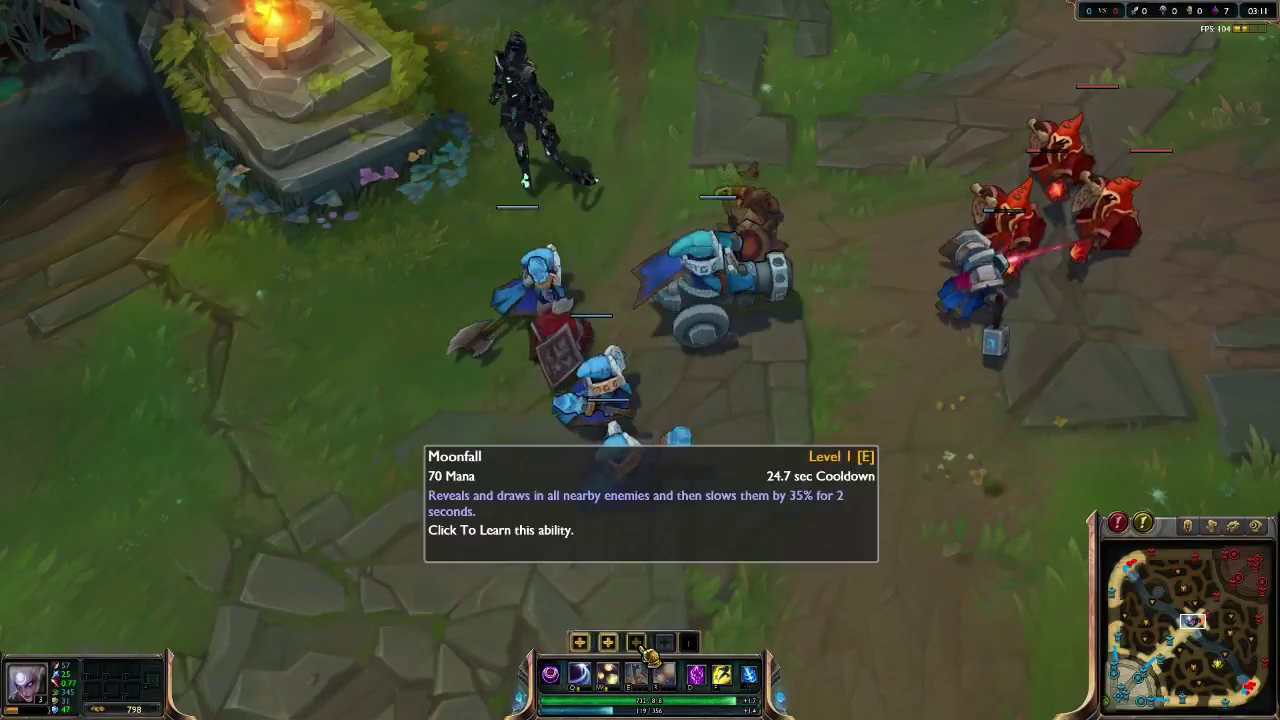
- Learn Moonfall and cast it on the nearby enemies
{"action": "left_click", "coordinate": [635, 675]}
{"action": "right_click", "coordinate": [886, 443]}
{"action": "scroll", "coordinate": [900, 400], "scroll_direction": "down", "scroll_amount": 4}
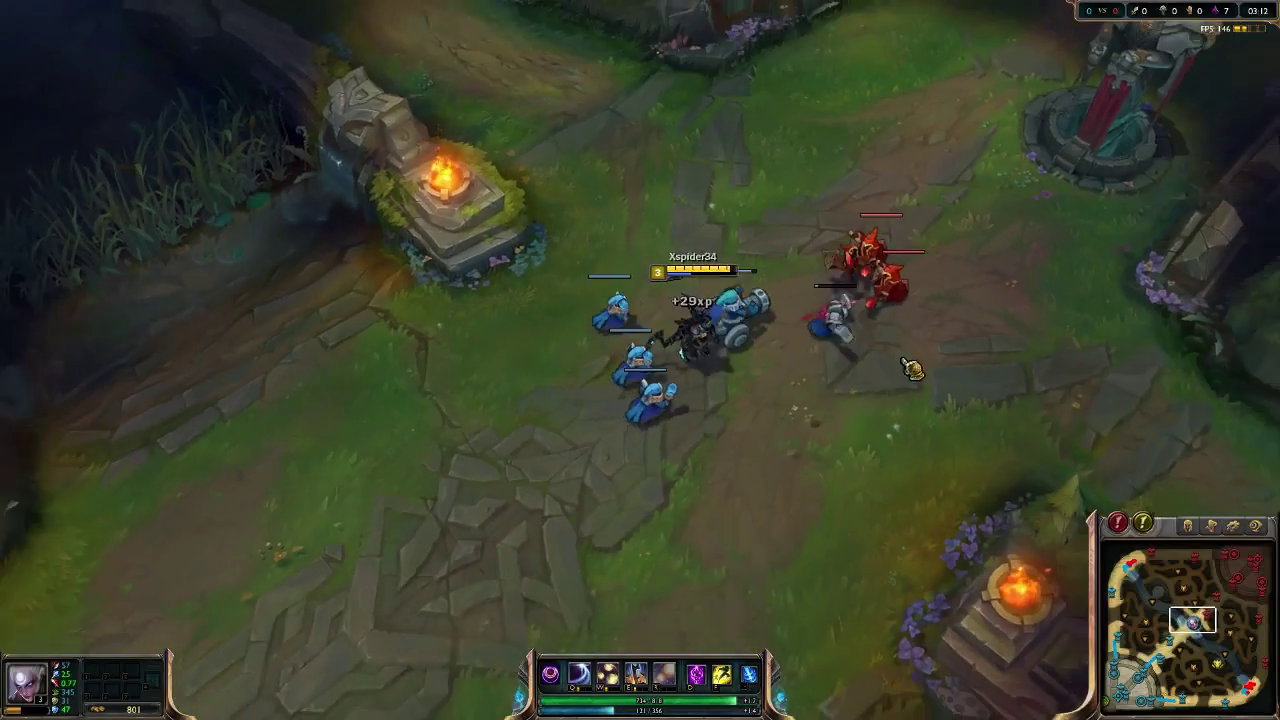
{"action": "right_click", "coordinate": [912, 370]}
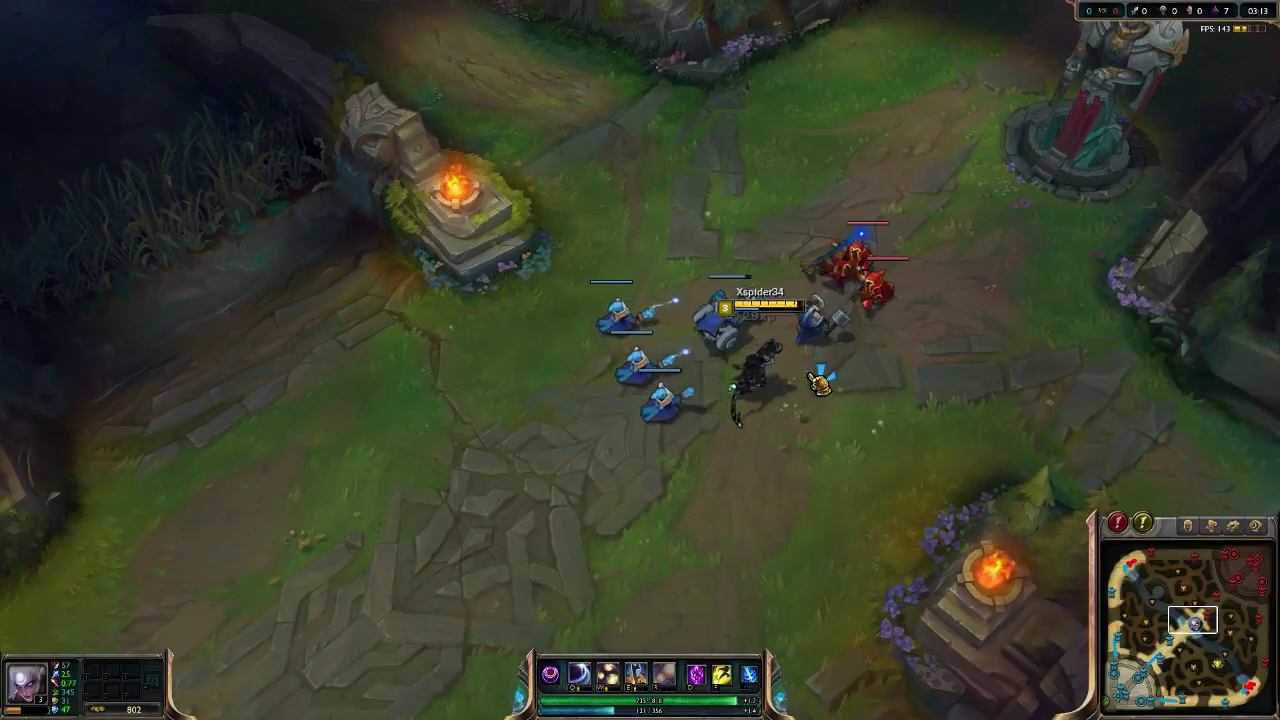
{"action": "key", "text": "e"}
{"action": "right_click", "coordinate": [716, 410]}
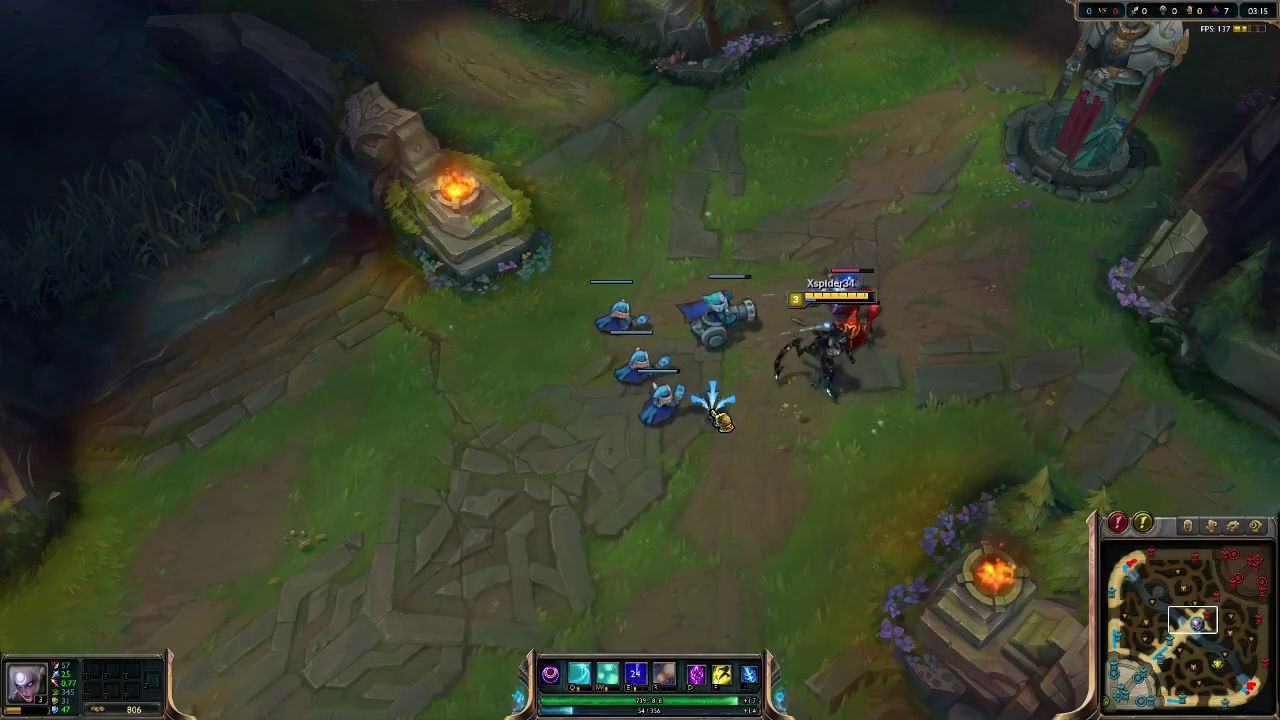
- Attack the red enemy minions, retreat left, and level up Crescent Strike
{"action": "right_click", "coordinate": [858, 342]}
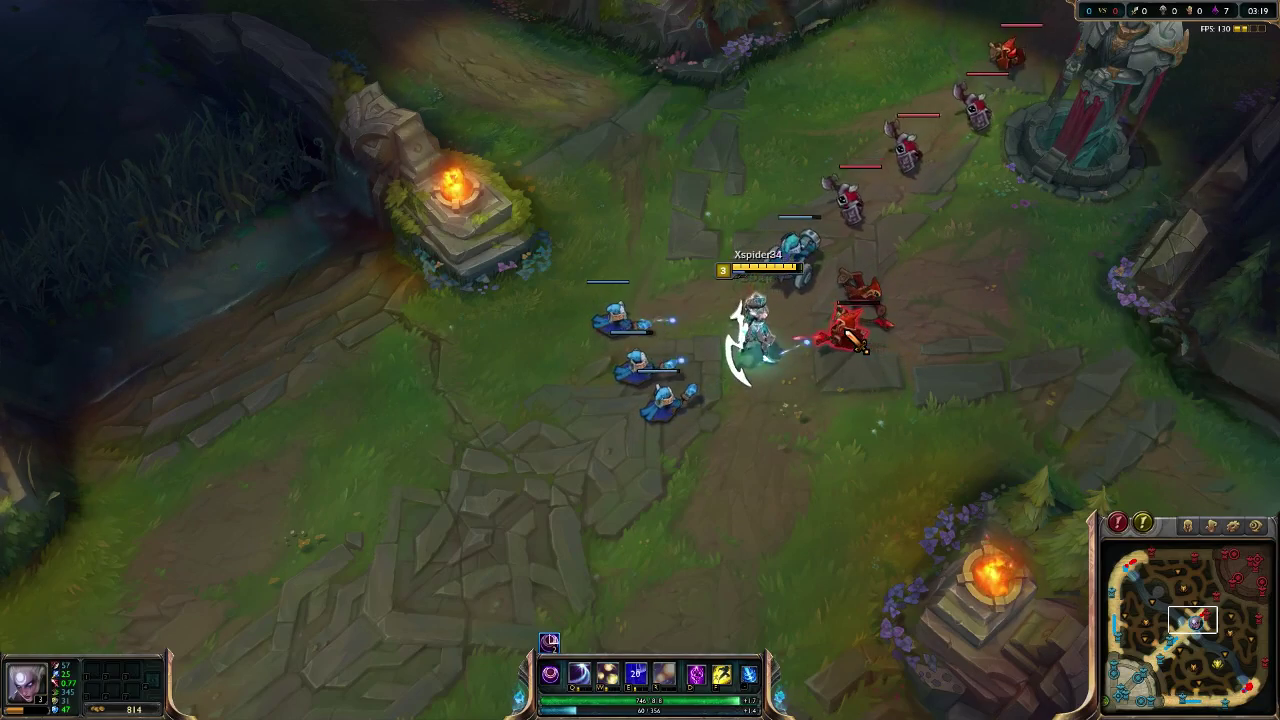
{"action": "right_click", "coordinate": [824, 234]}
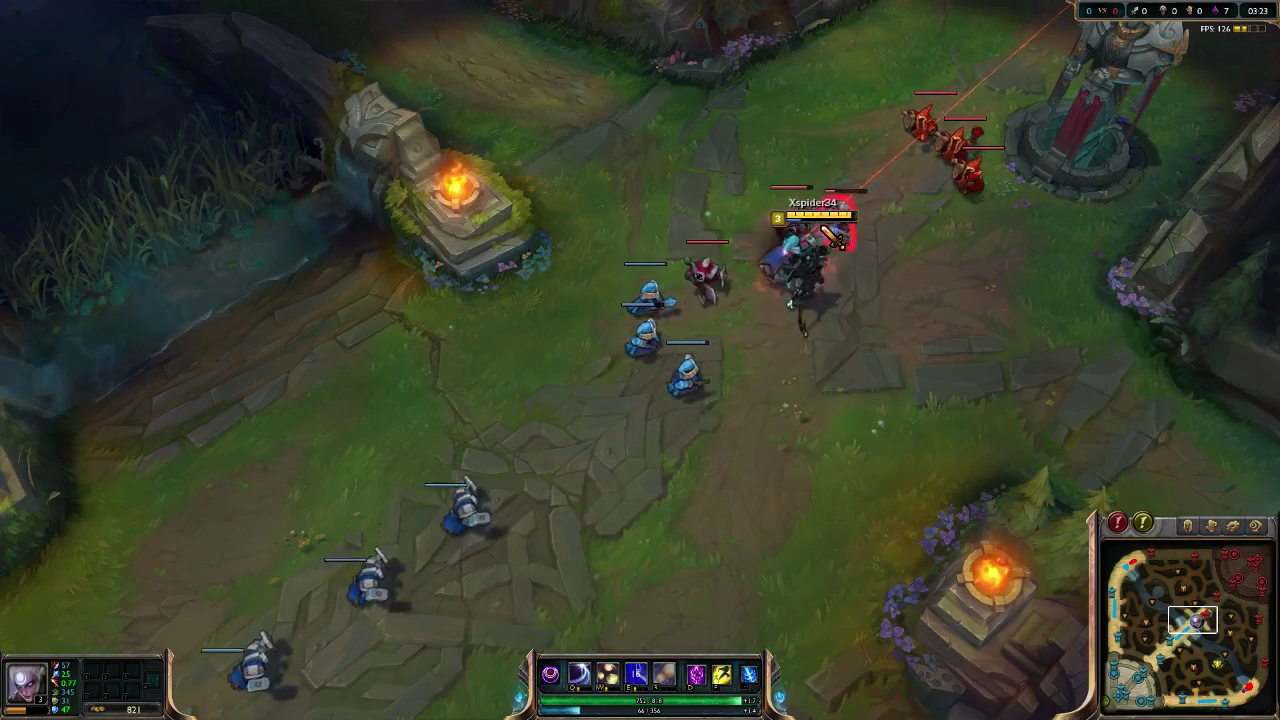
{"action": "right_click", "coordinate": [724, 283]}
{"action": "right_click", "coordinate": [494, 349]}
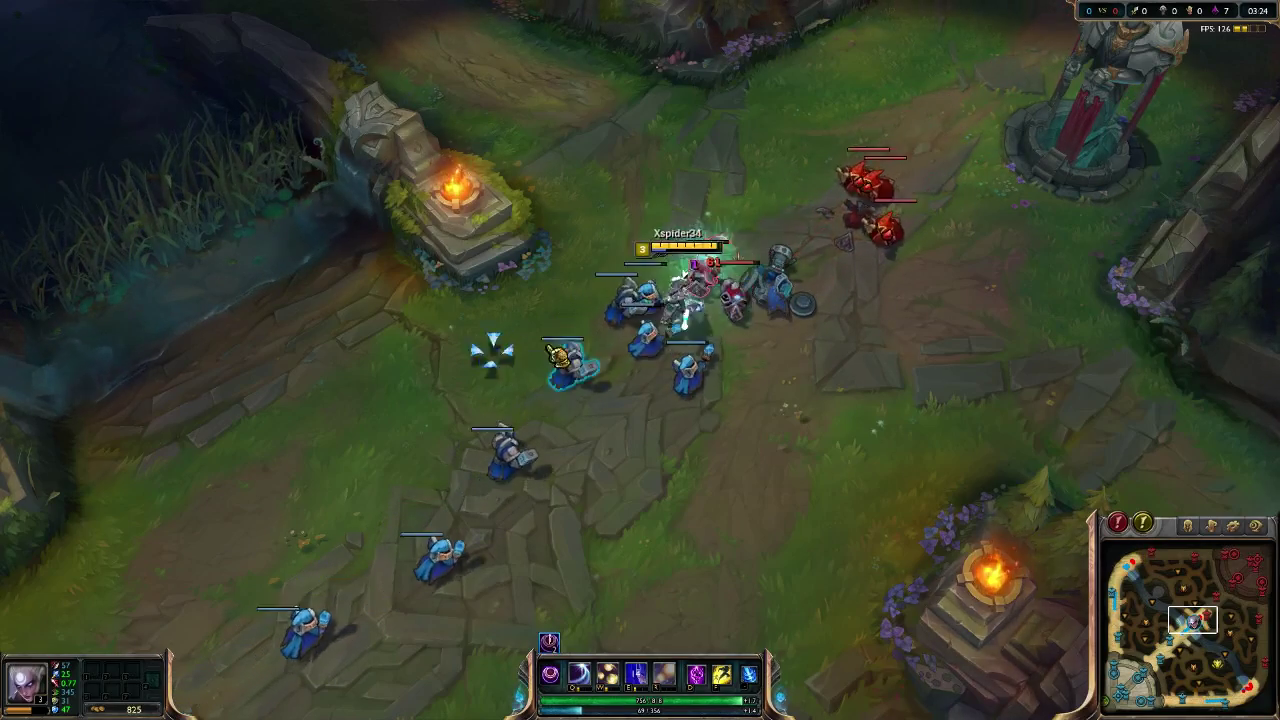
{"action": "right_click", "coordinate": [700, 280]}
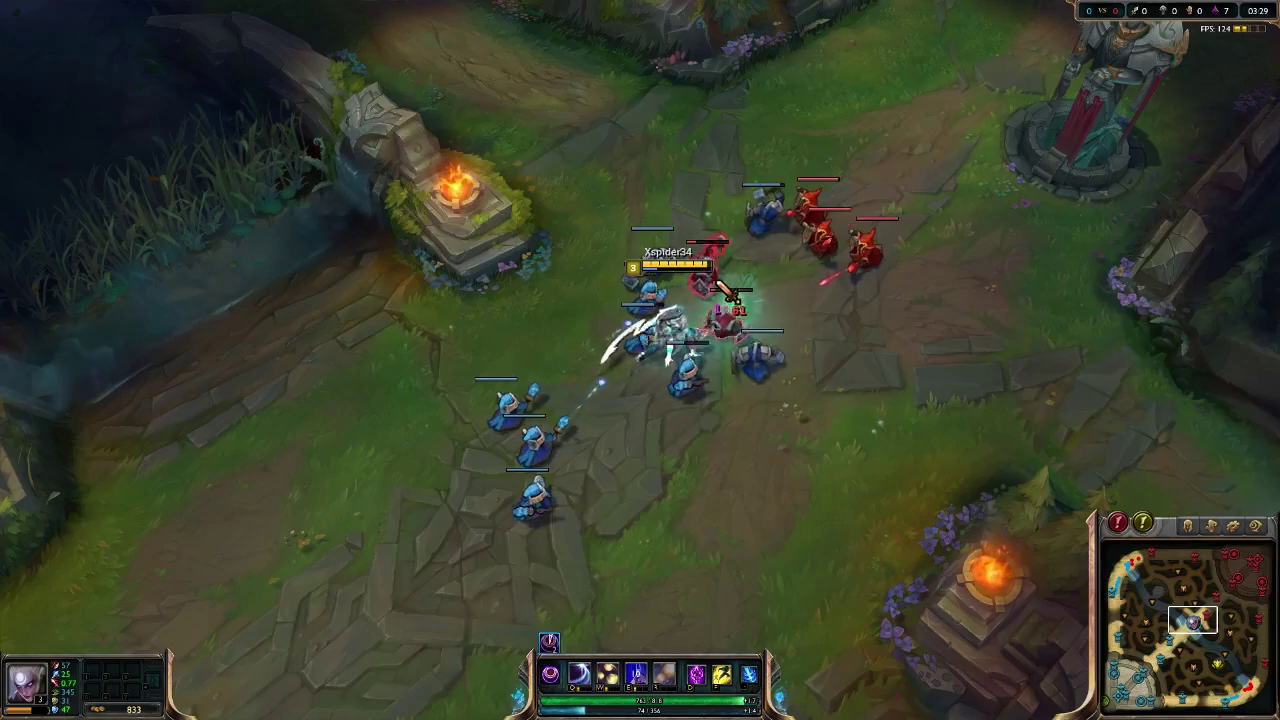
{"action": "key", "text": "space"}
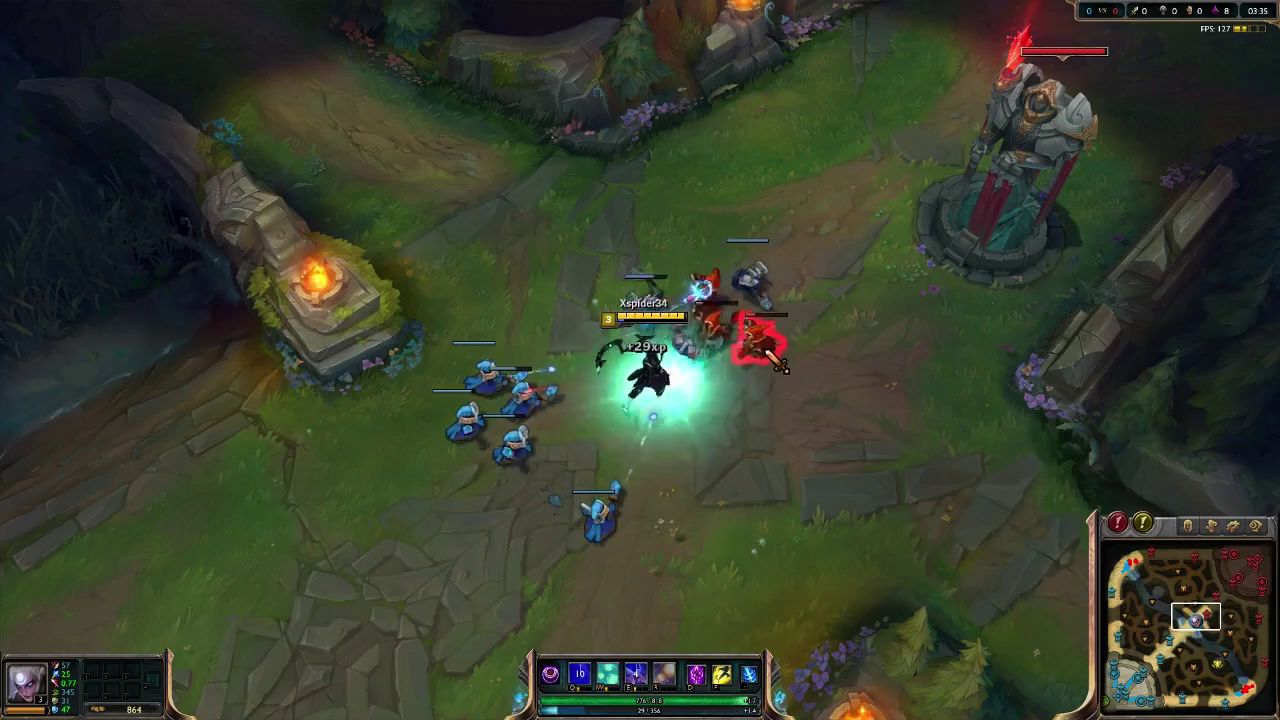
{"action": "right_click", "coordinate": [366, 497]}
{"action": "right_click", "coordinate": [309, 543]}
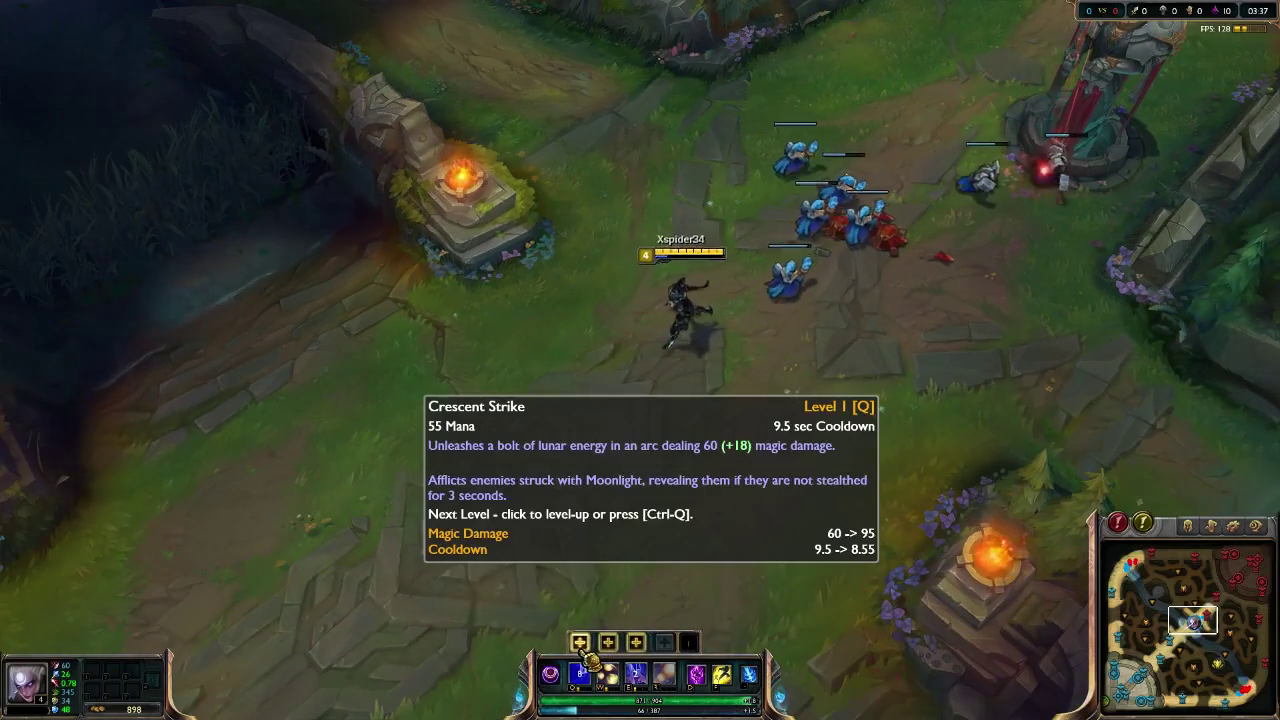
{"action": "left_click", "coordinate": [584, 645]}
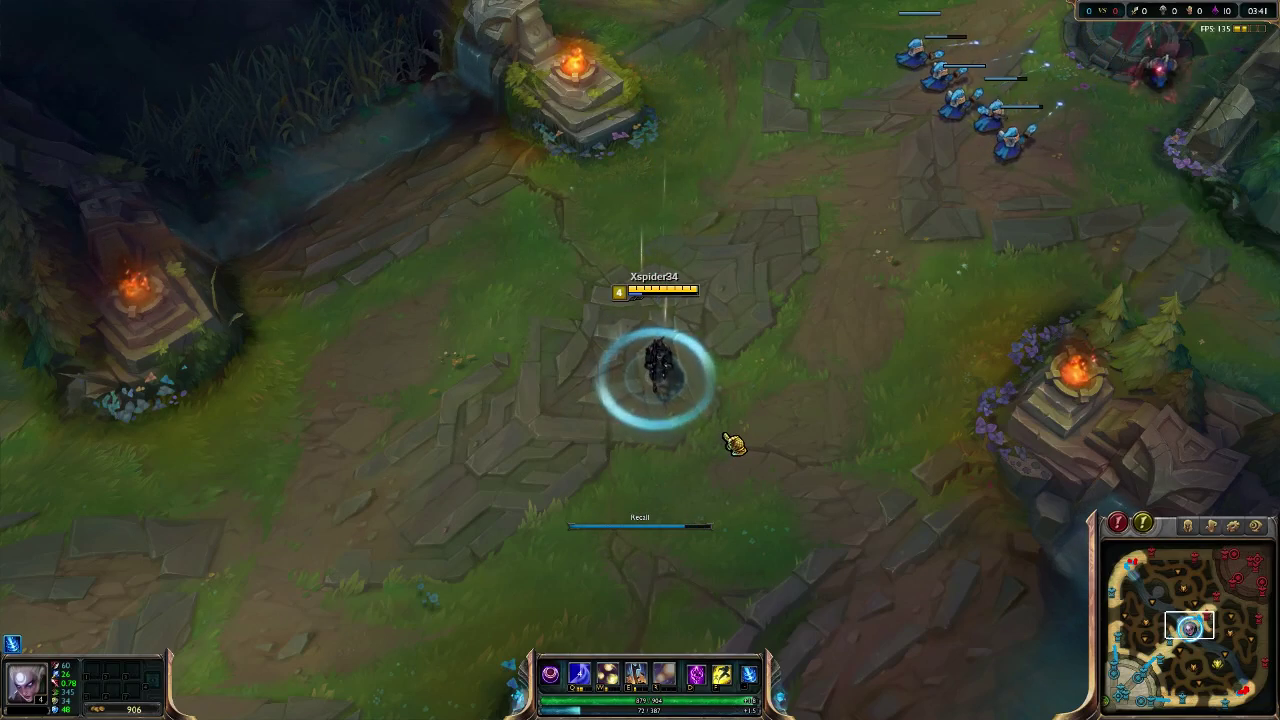
- Buy two Sapphire Crystals and a Health Potion from All Items, then close the shop
{"action": "scroll", "coordinate": [701, 455], "scroll_direction": "up", "scroll_amount": 5}
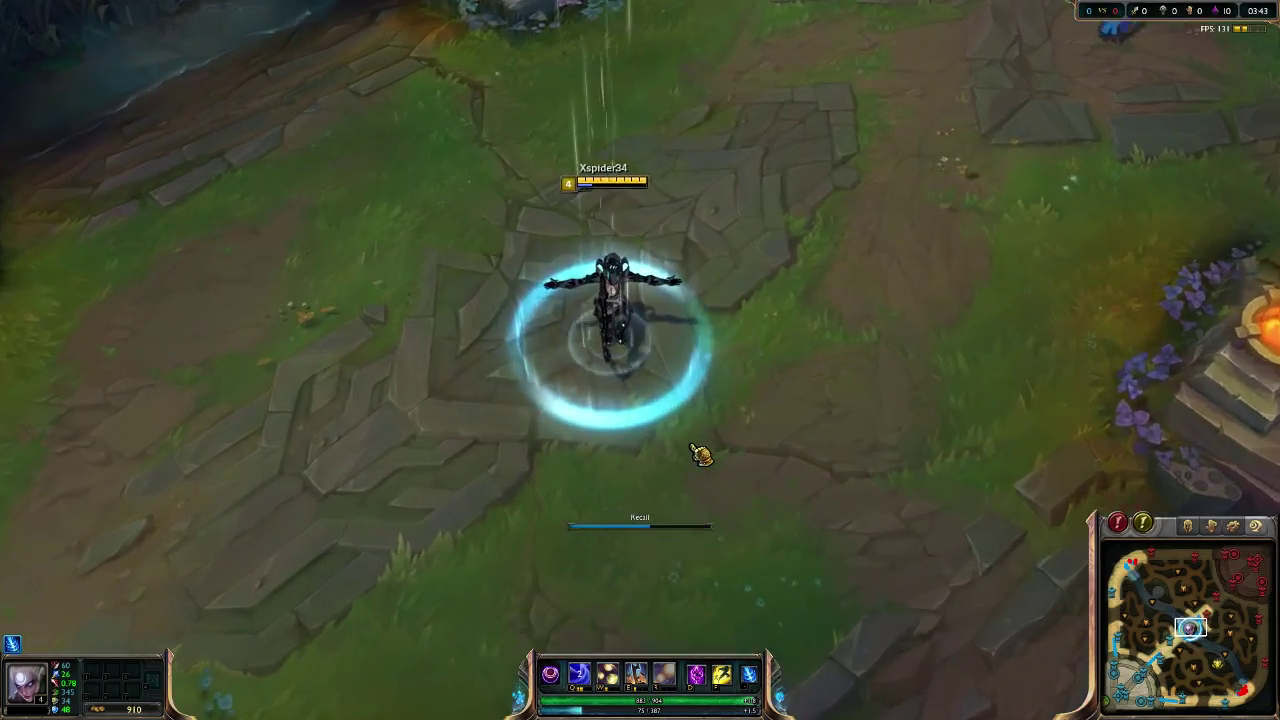
{"action": "scroll", "coordinate": [701, 455], "scroll_direction": "up", "scroll_amount": 2}
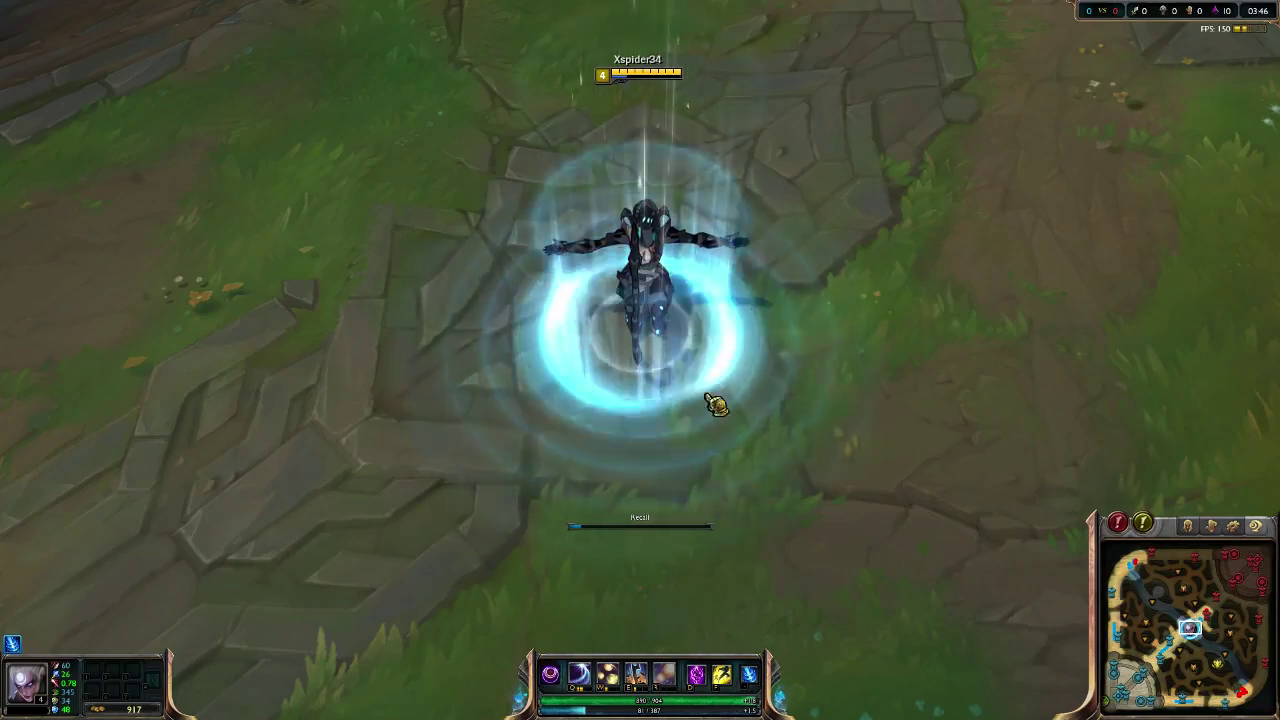
{"action": "scroll", "coordinate": [722, 377], "scroll_direction": "down", "scroll_amount": 5}
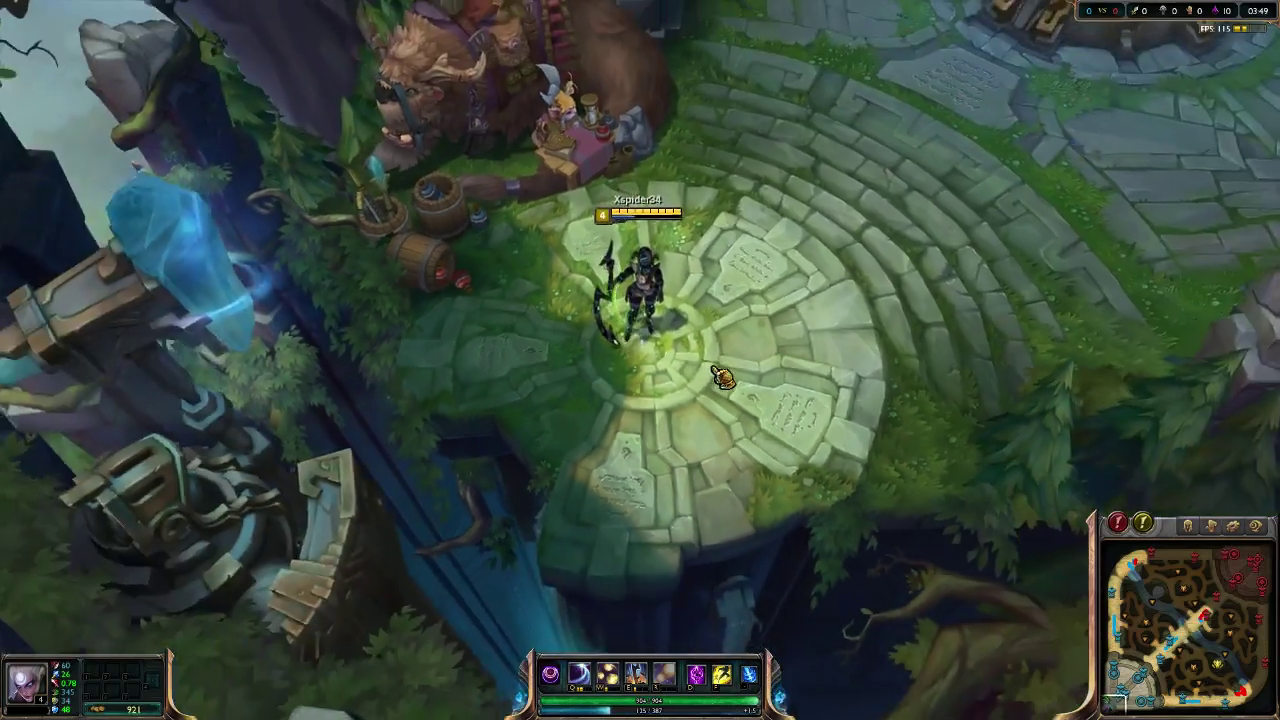
{"action": "key", "text": "p"}
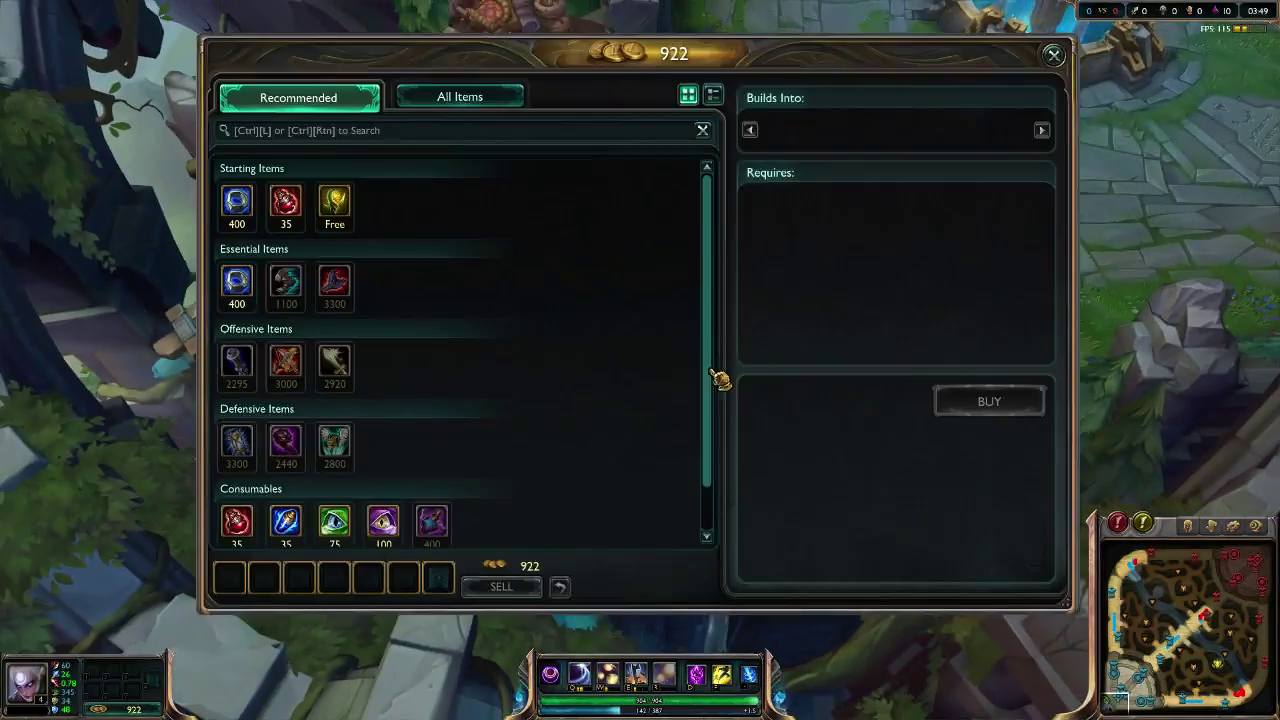
{"action": "left_click", "coordinate": [451, 104]}
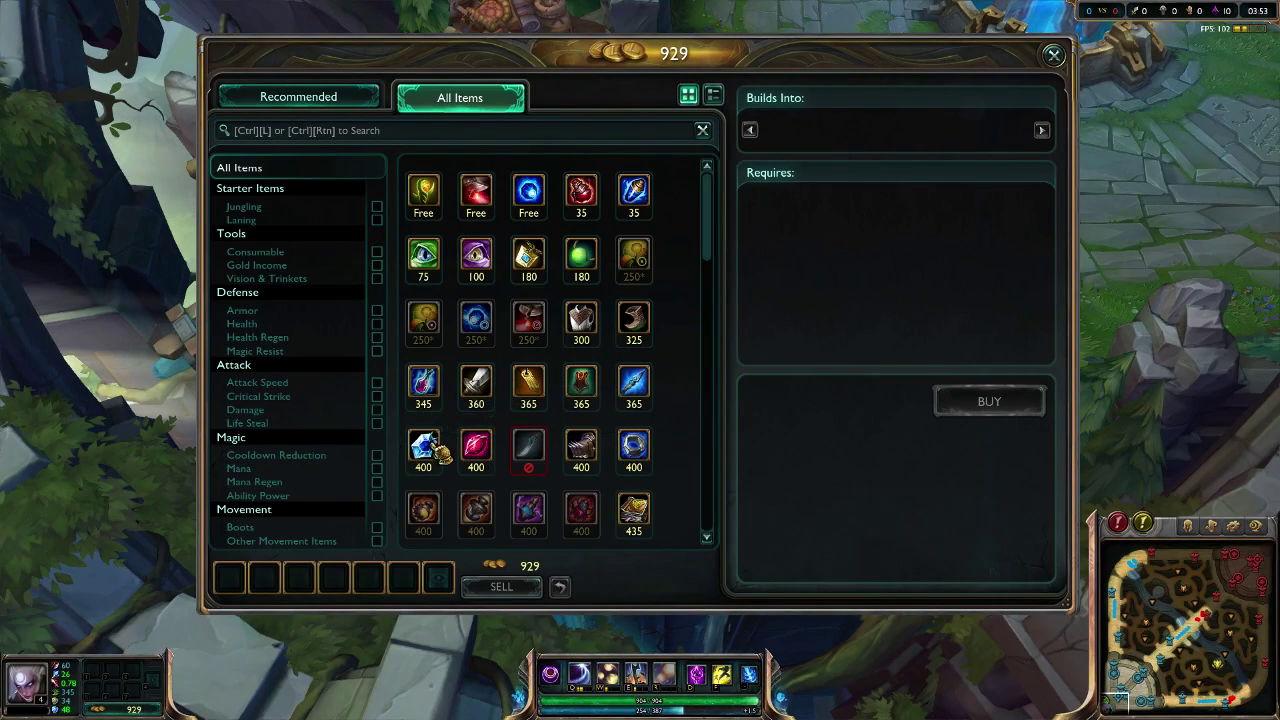
{"action": "left_click", "coordinate": [563, 588]}
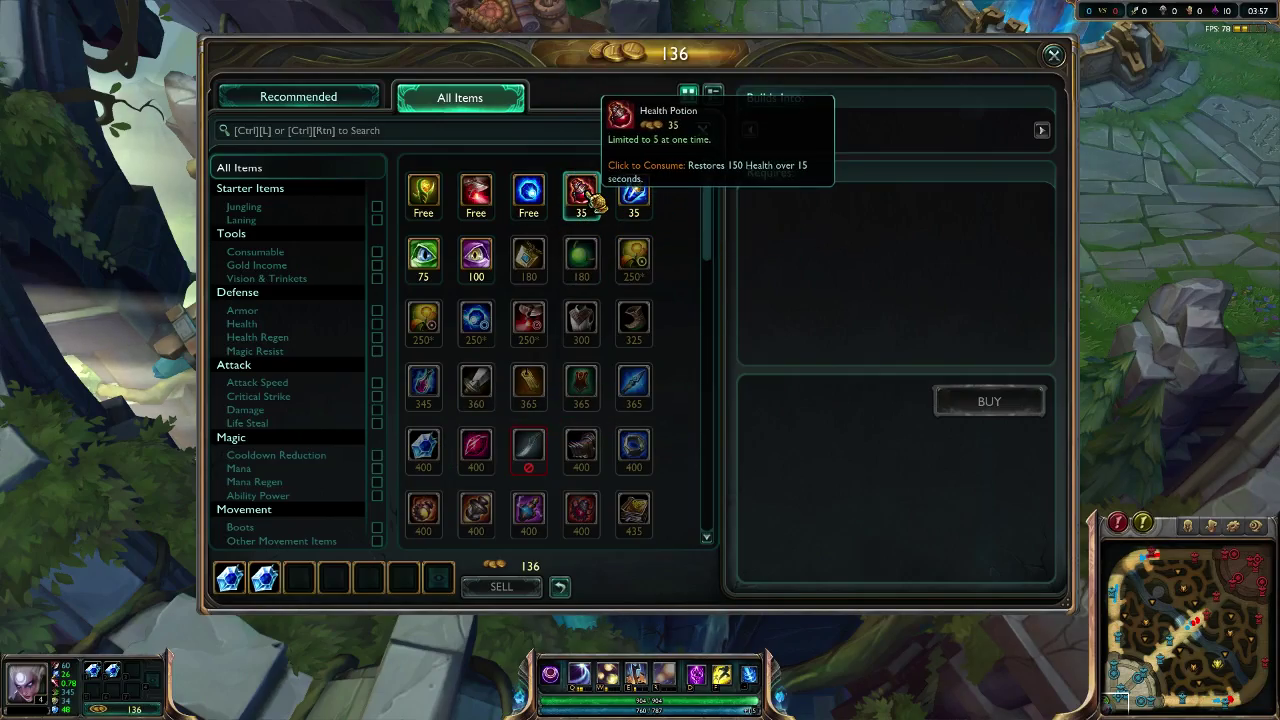
{"action": "key", "text": "Escape"}
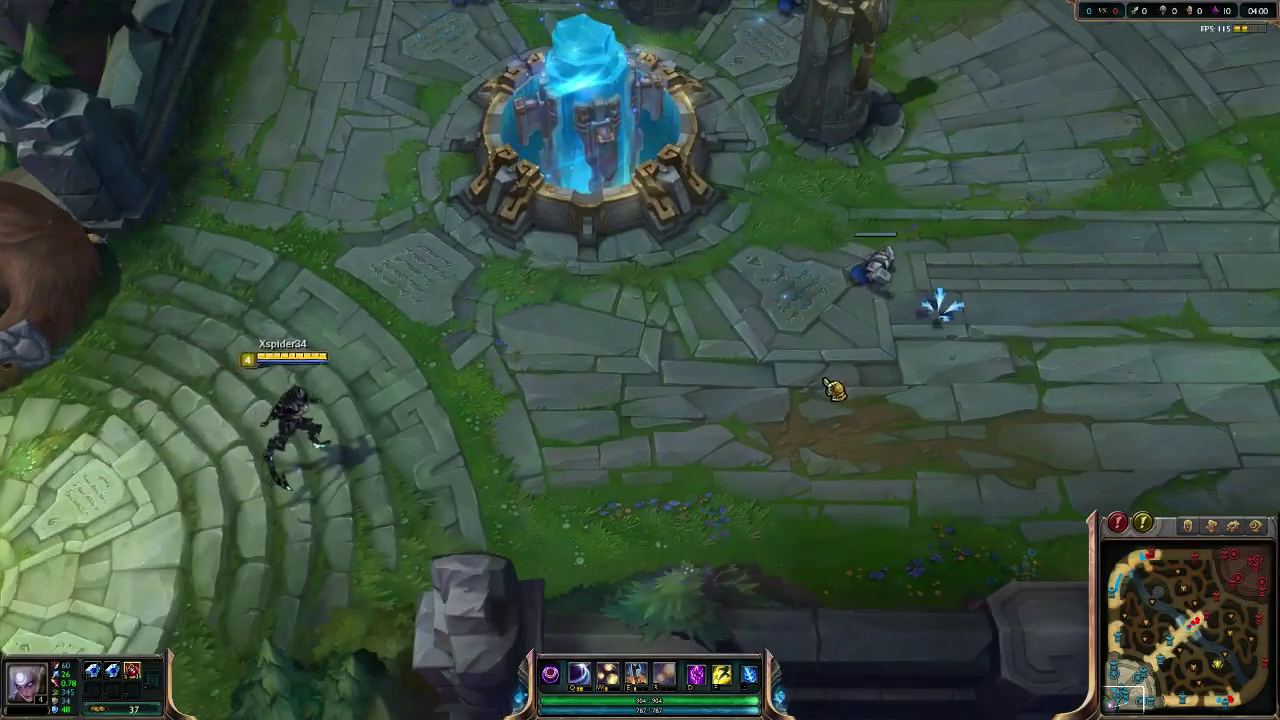
- Walk Diana out of base onto the lane, zoom in close and hide the HUD
{"action": "right_click", "coordinate": [757, 362]}
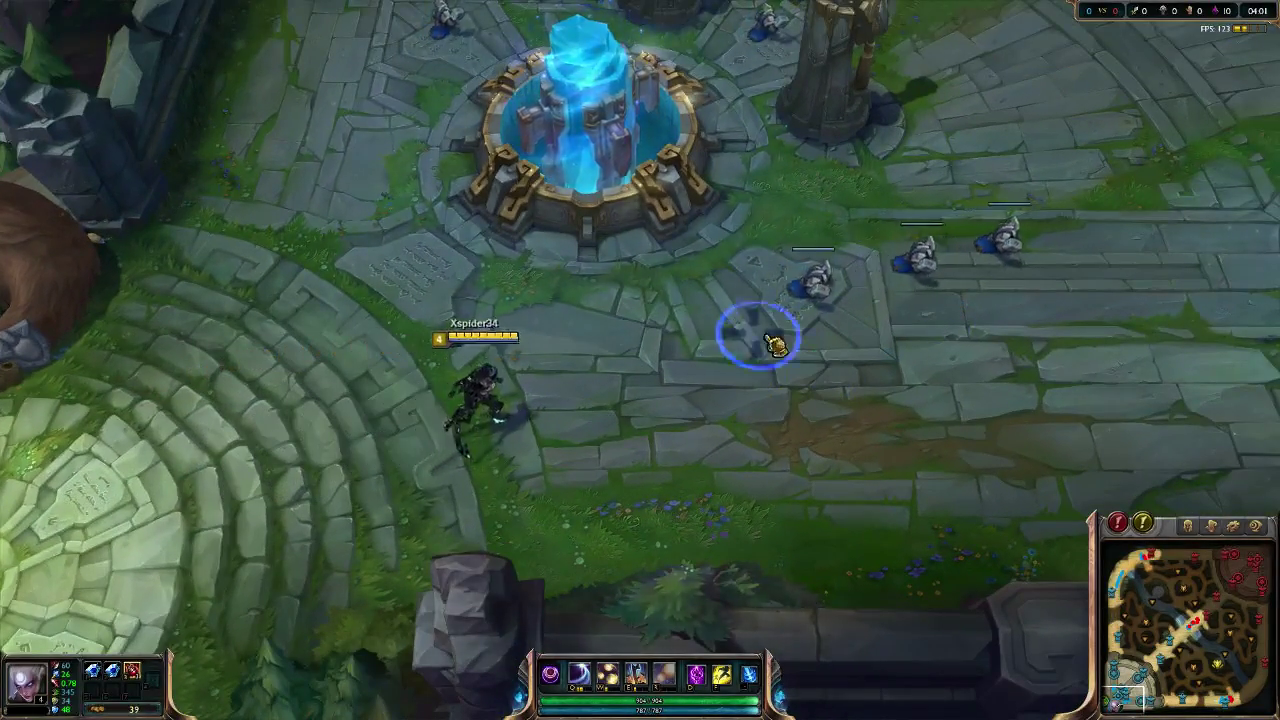
{"action": "right_click", "coordinate": [768, 312]}
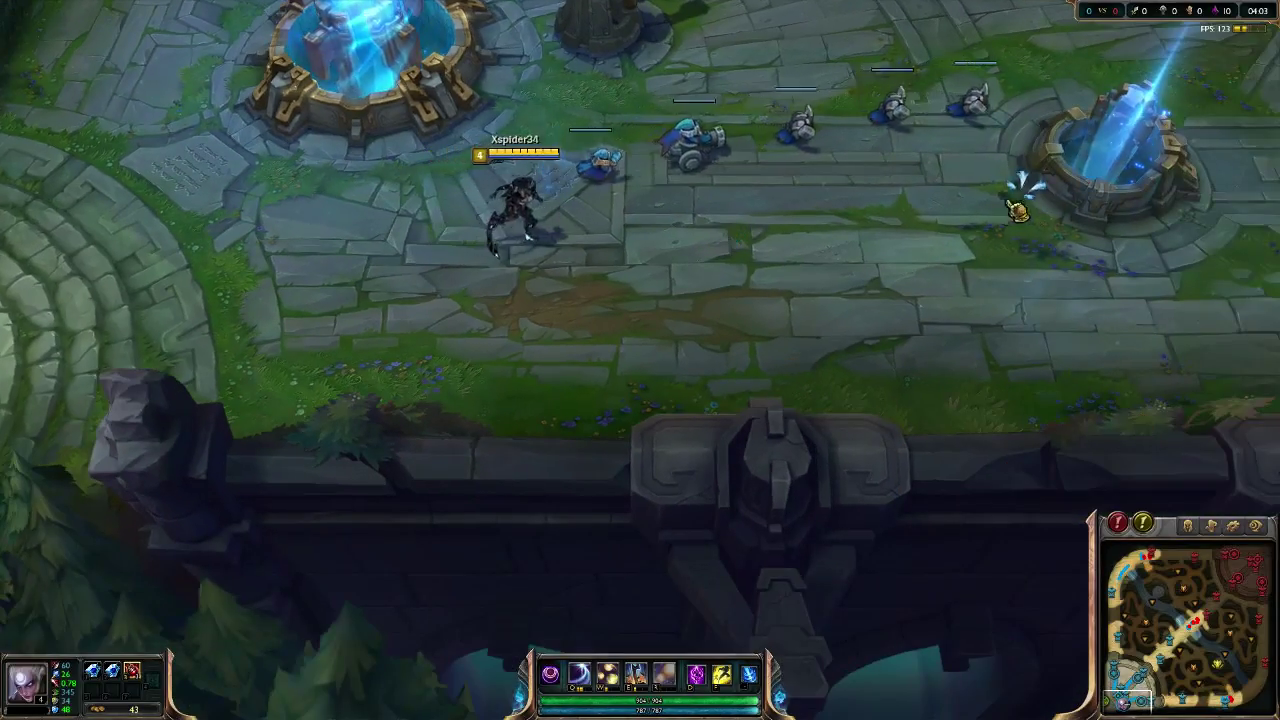
{"action": "right_click", "coordinate": [948, 244]}
{"action": "right_click", "coordinate": [686, 331]}
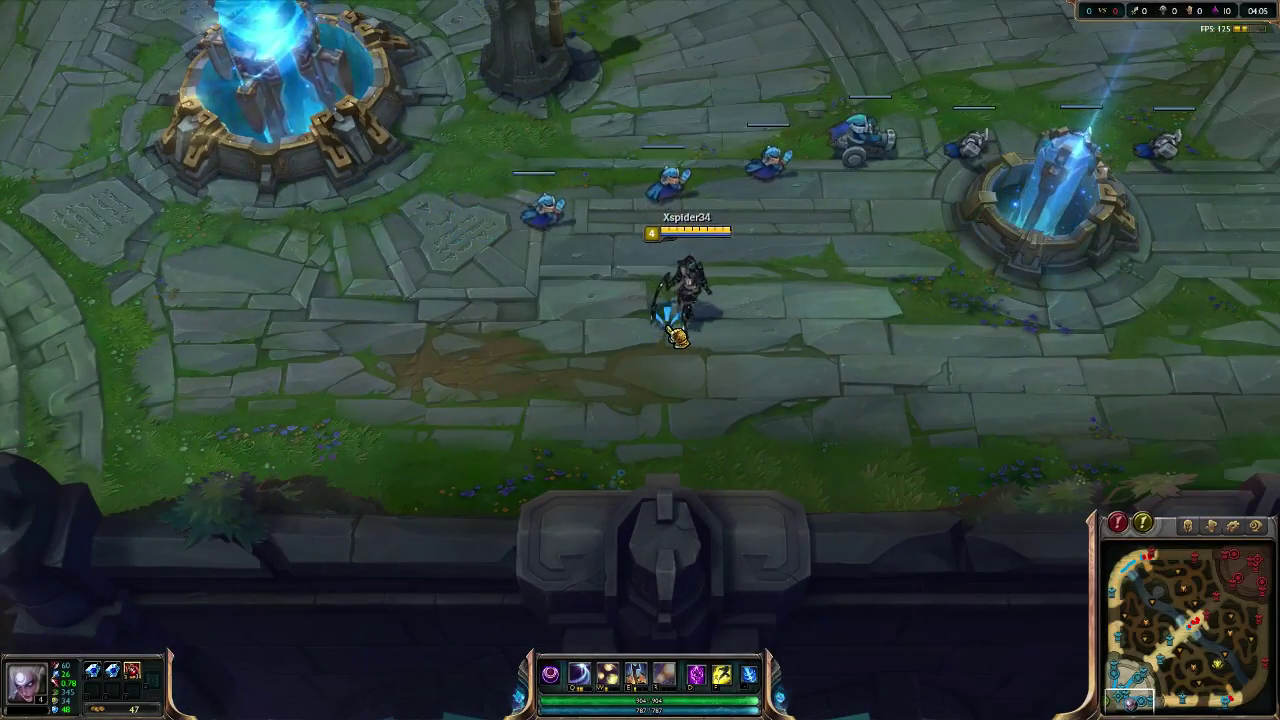
{"action": "key", "text": "space"}
{"action": "scroll", "coordinate": [676, 338], "scroll_direction": "up", "scroll_amount": 5}
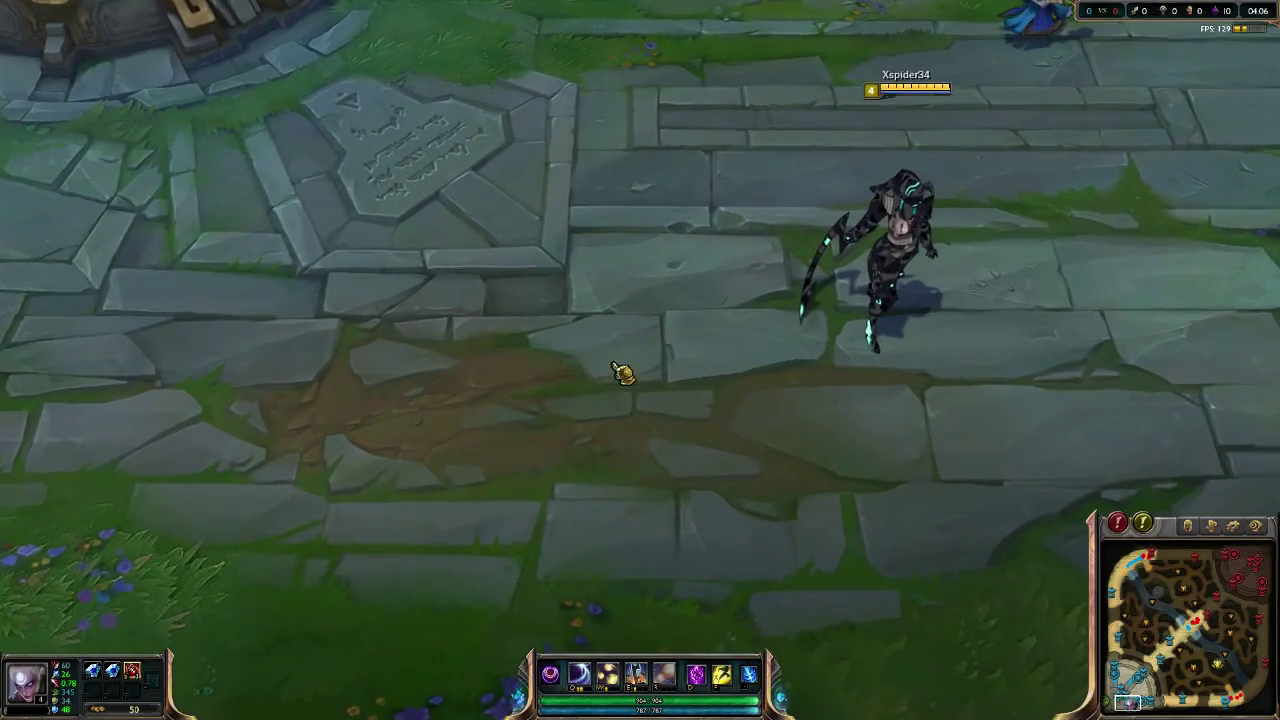
{"action": "key", "text": "space"}
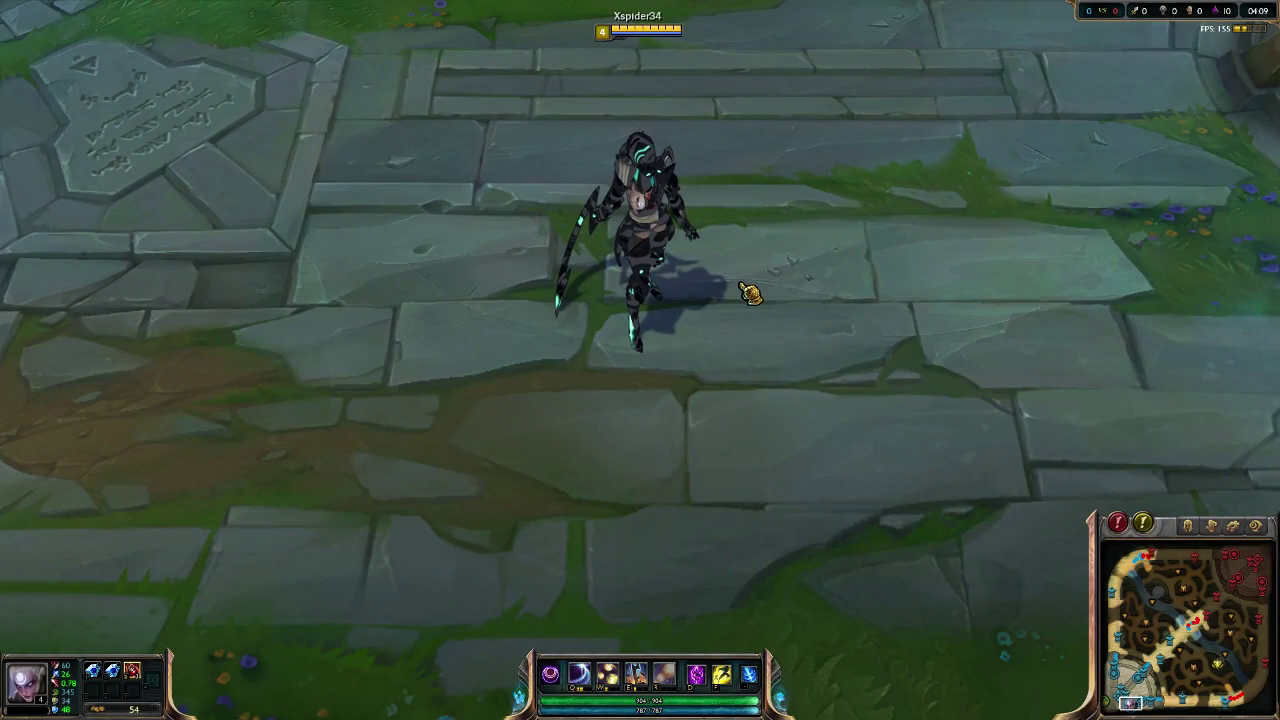
{"action": "key", "text": "ctrl+shift+i"}
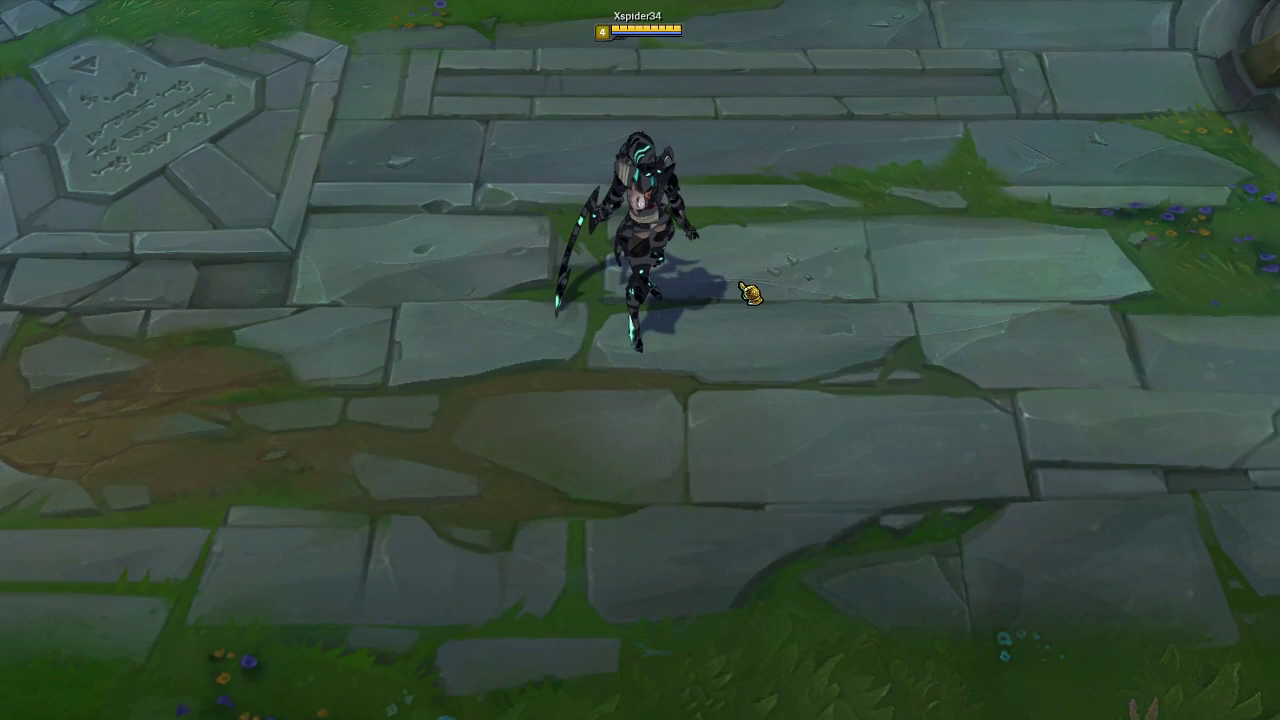
{"action": "key", "text": "space"}
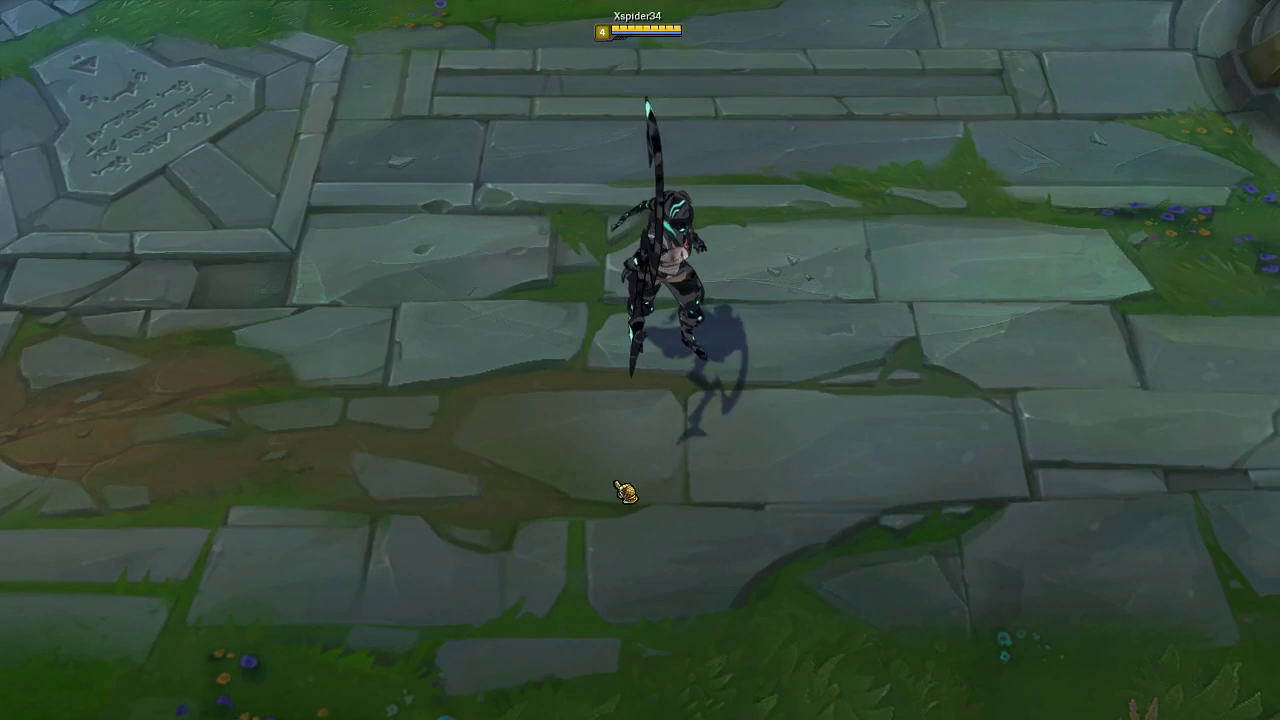